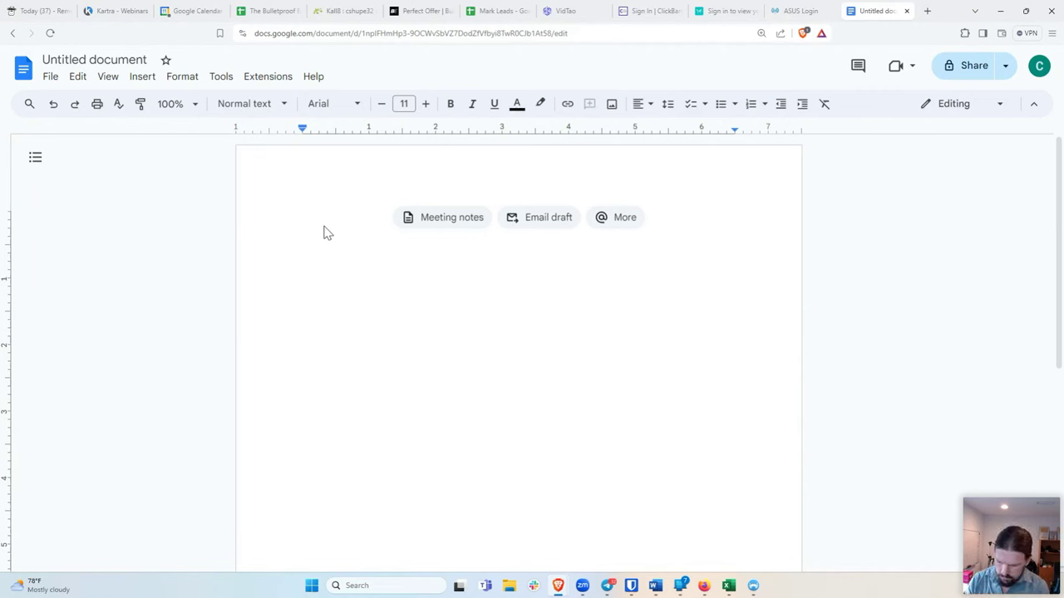
Write 'Affiliate Marketing: Selling someone else's product' as the first line, then start a new line
type("Affiliate ")
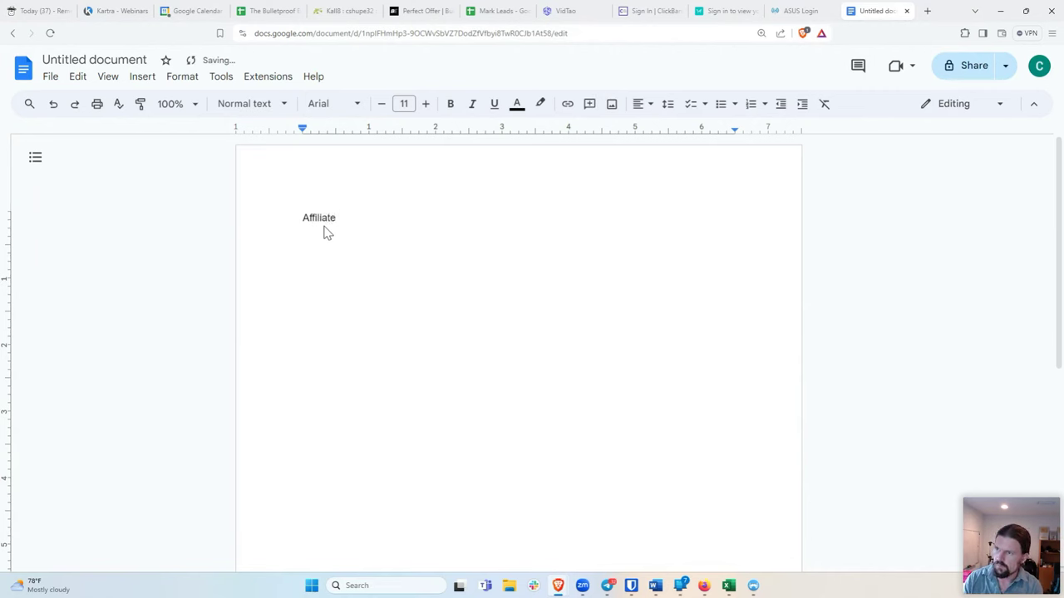
type("Makret")
key("BackSpace")
key("BackSpace")
key("BackSpace")
key("BackSpace")
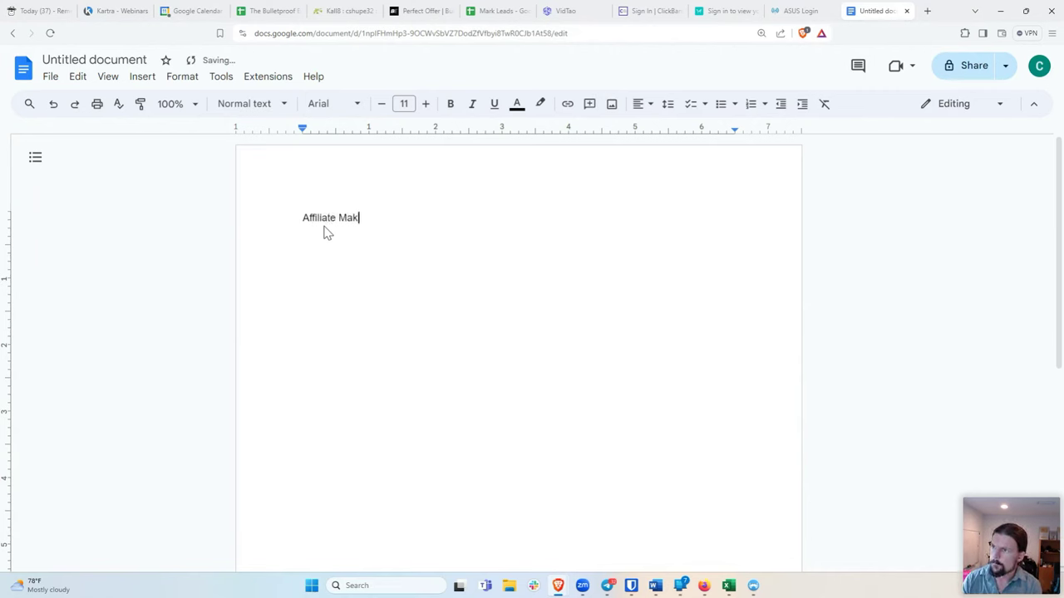
type("rketing: ")
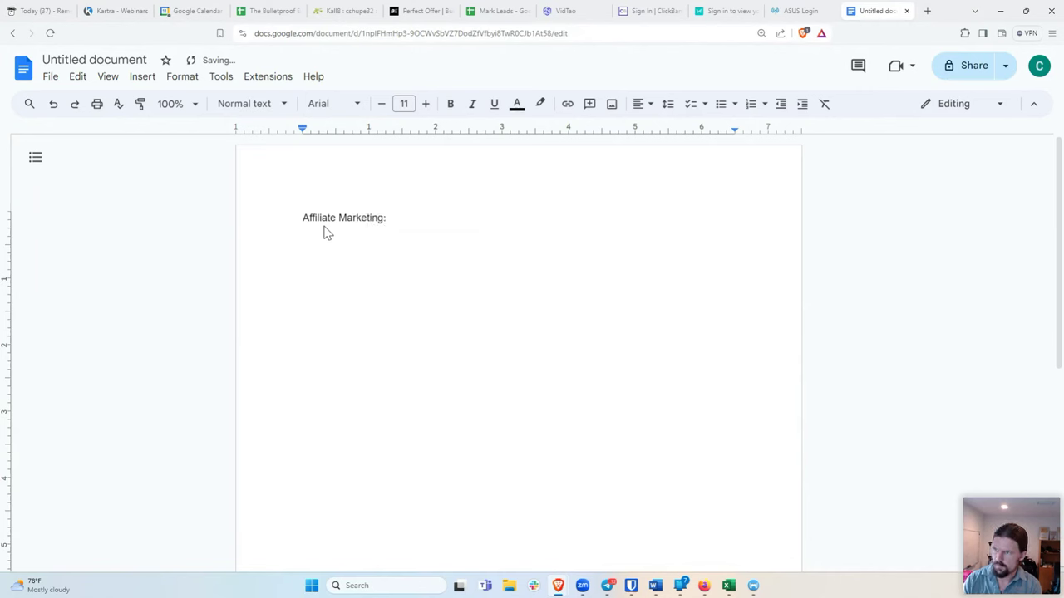
type("Selling someone else's product")
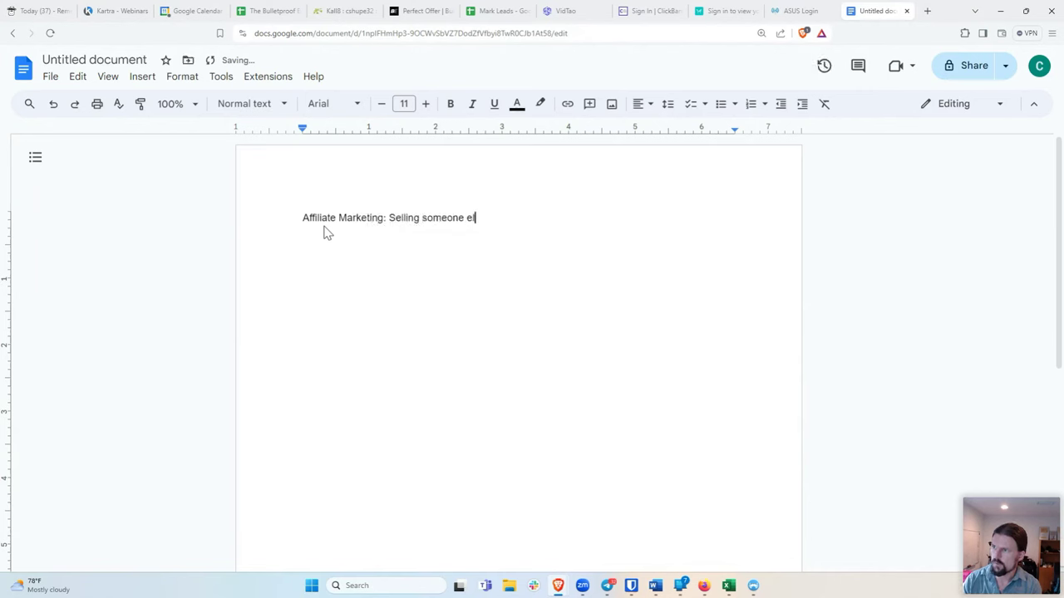
key("Return")
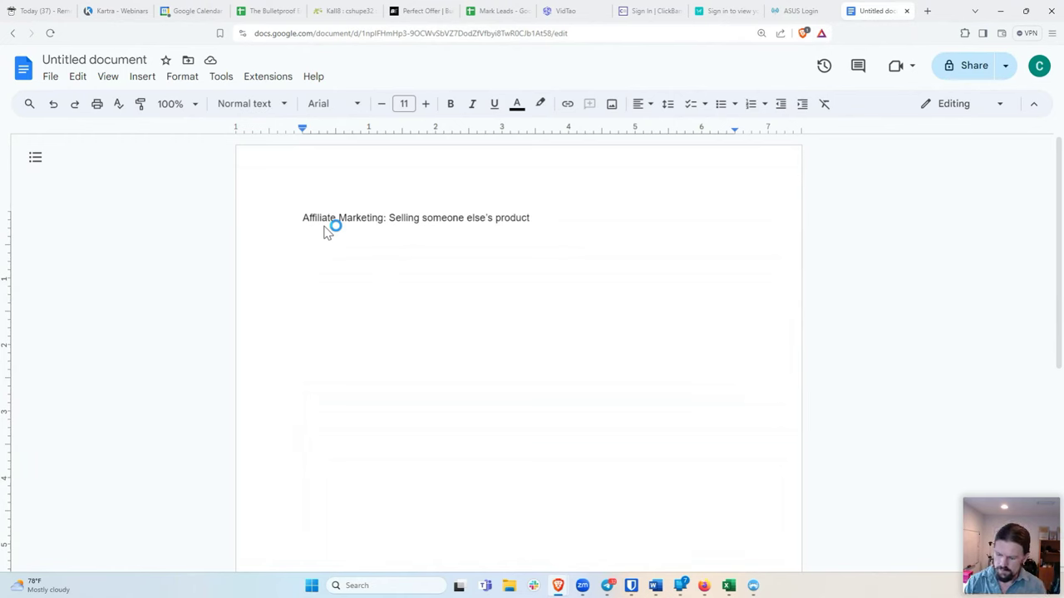
Add the heading 'Product Types:' on the next line
type("Products")
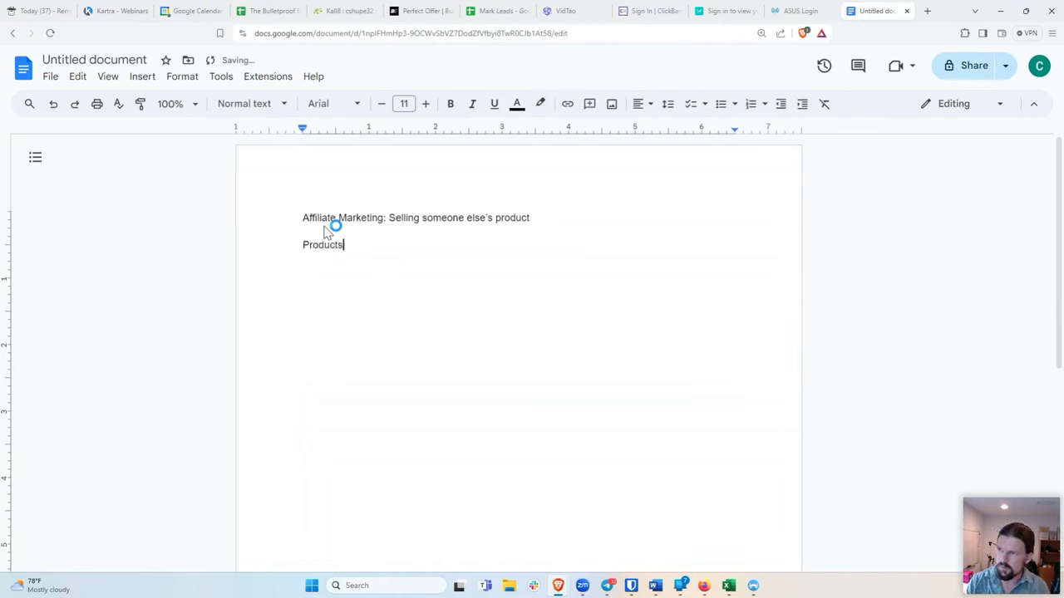
key("BackSpace")
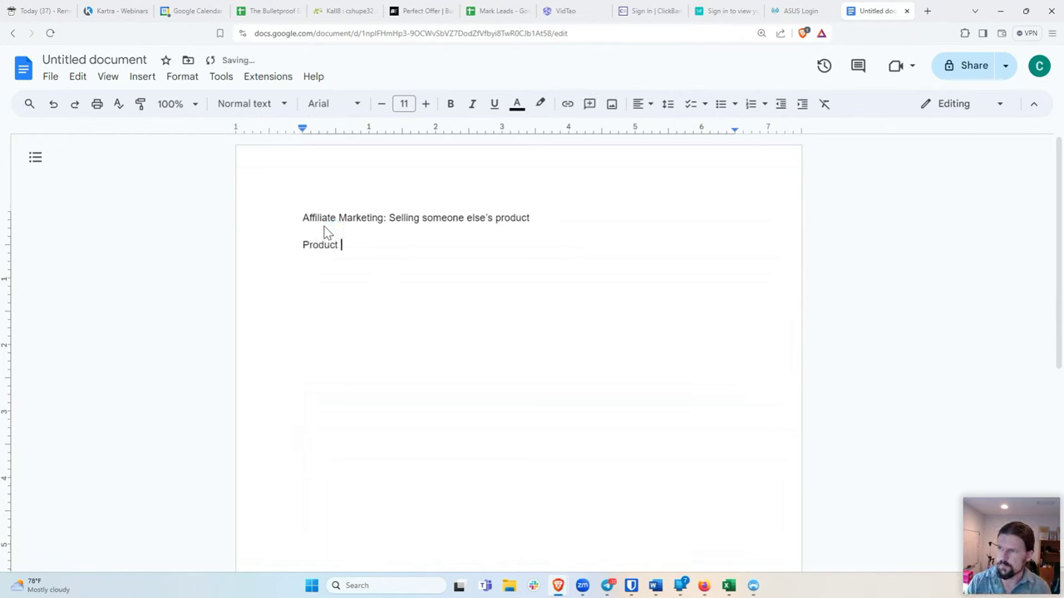
type("Types:")
key("Return")
Start a dash-bulleted list under it with the items Info and Supplements
type("-")
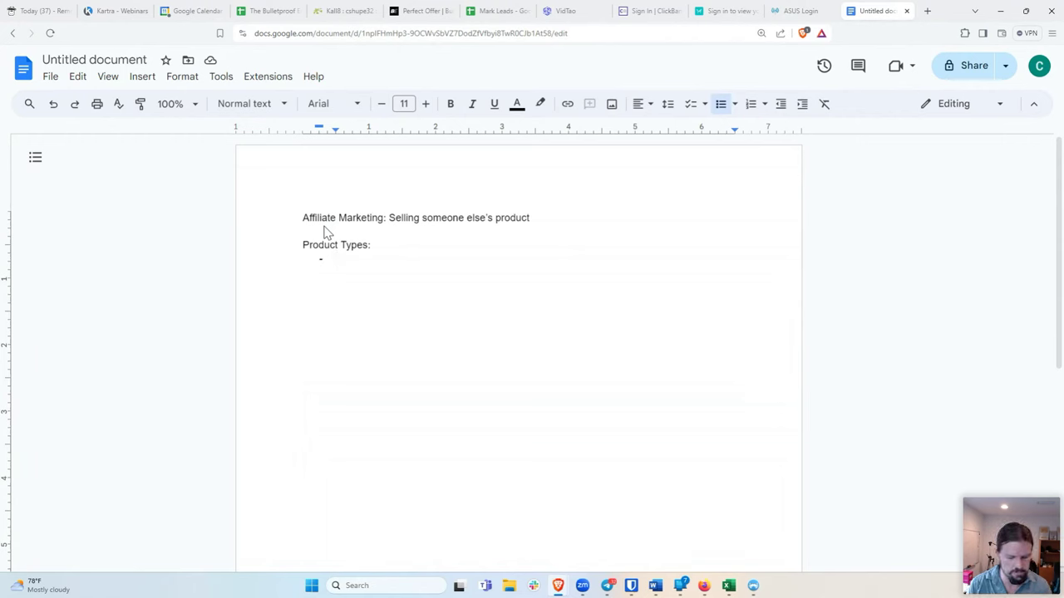
type("Info")
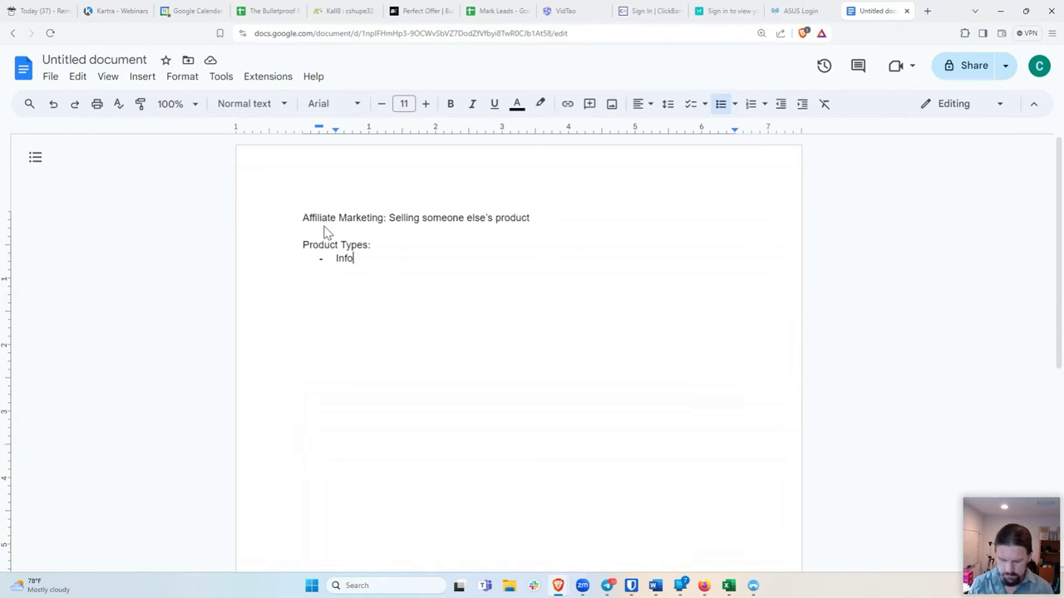
key("Return")
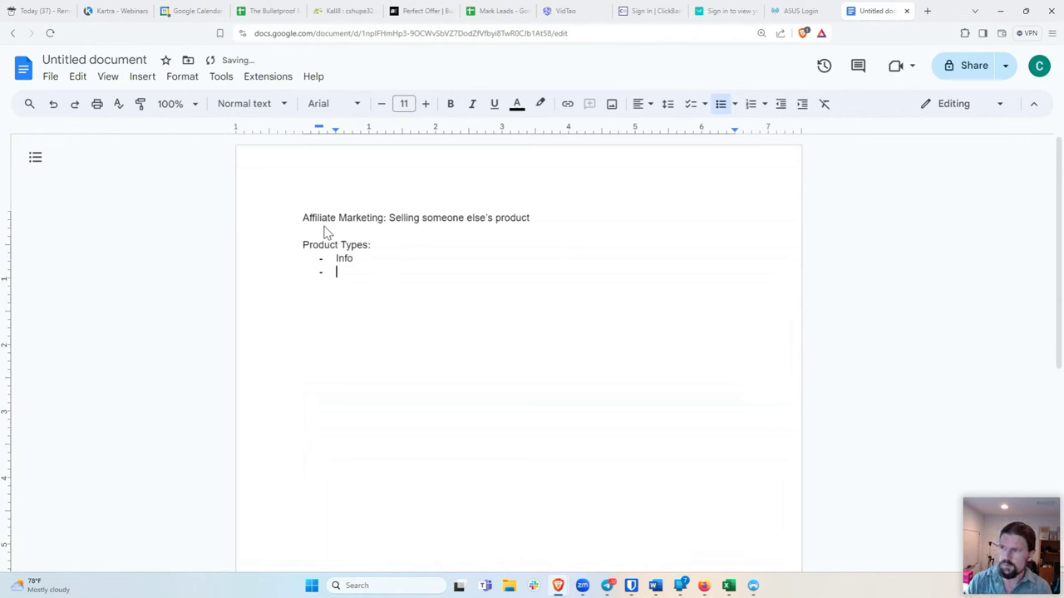
type("Supplements")
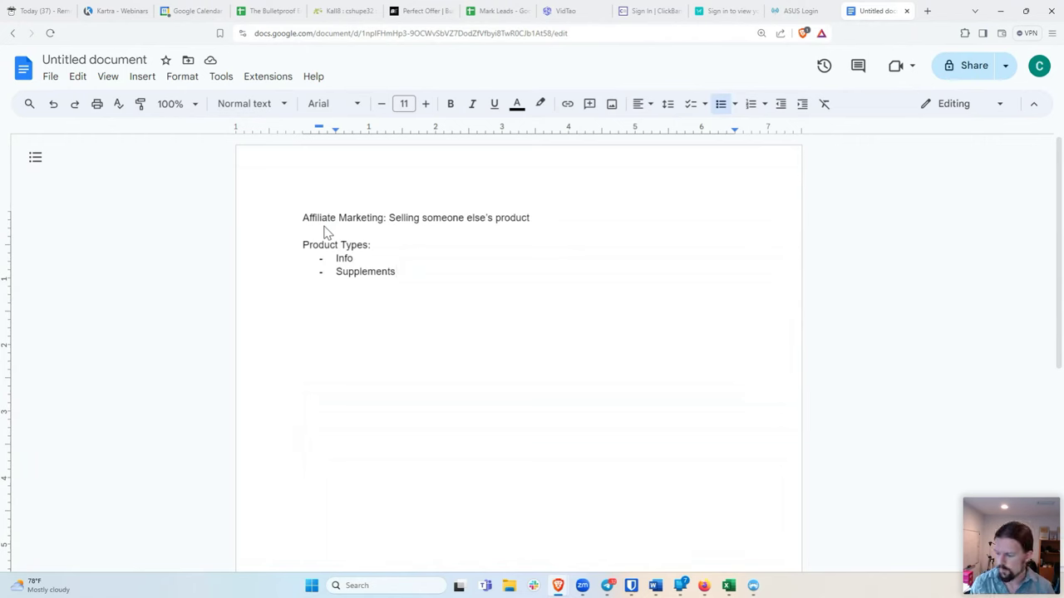
Add Software as the next Product Types bullet after Supplements, leaving a fresh bullet below
key("Return")
type("Software")
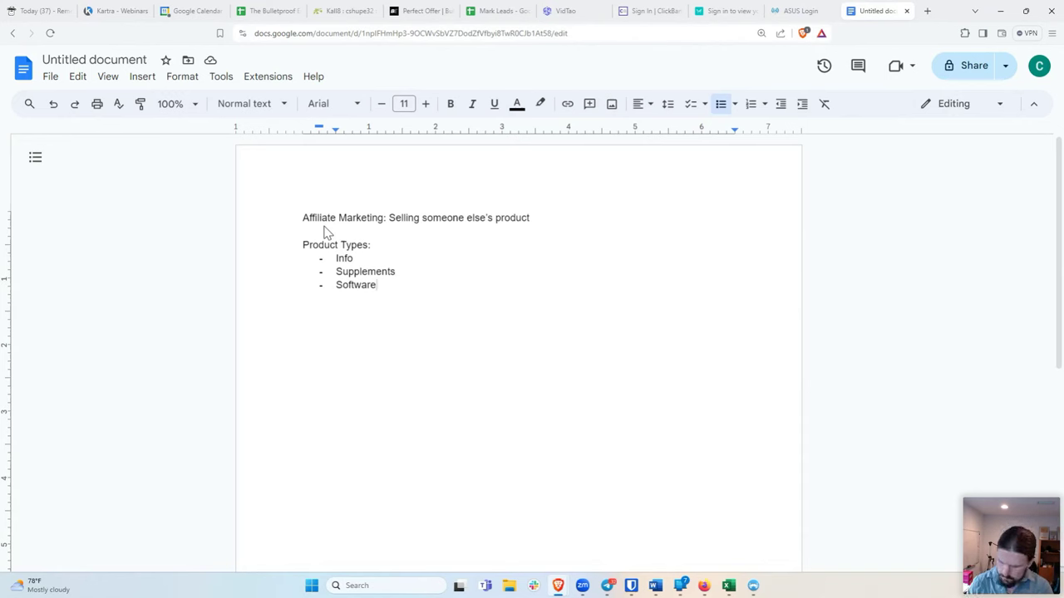
key("Return")
Add Amazon as the fourth Product Types bullet and open a new browser tab
type("Amazon")
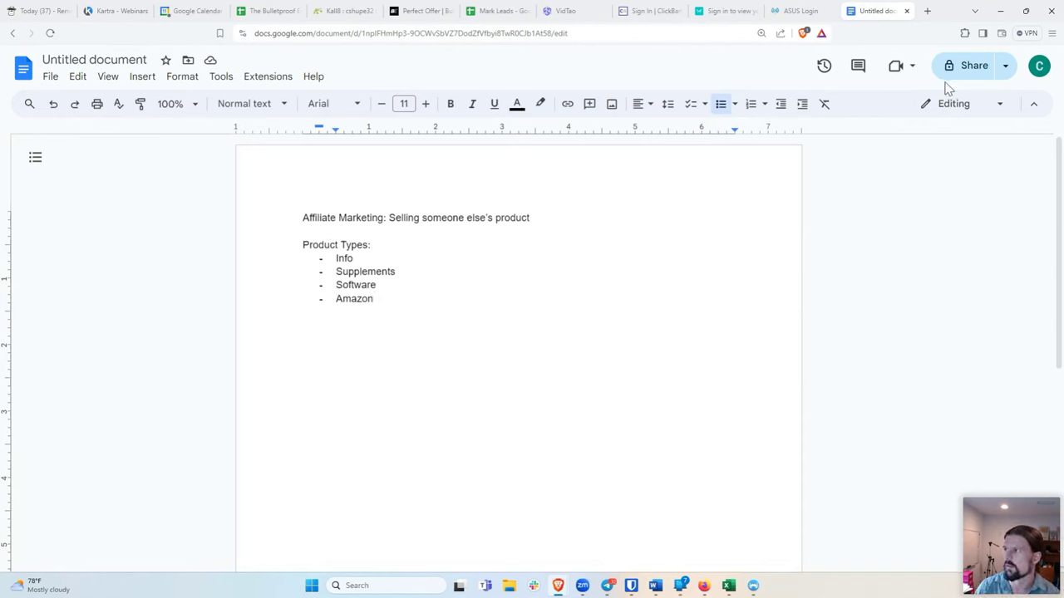
left_click(374, 317)
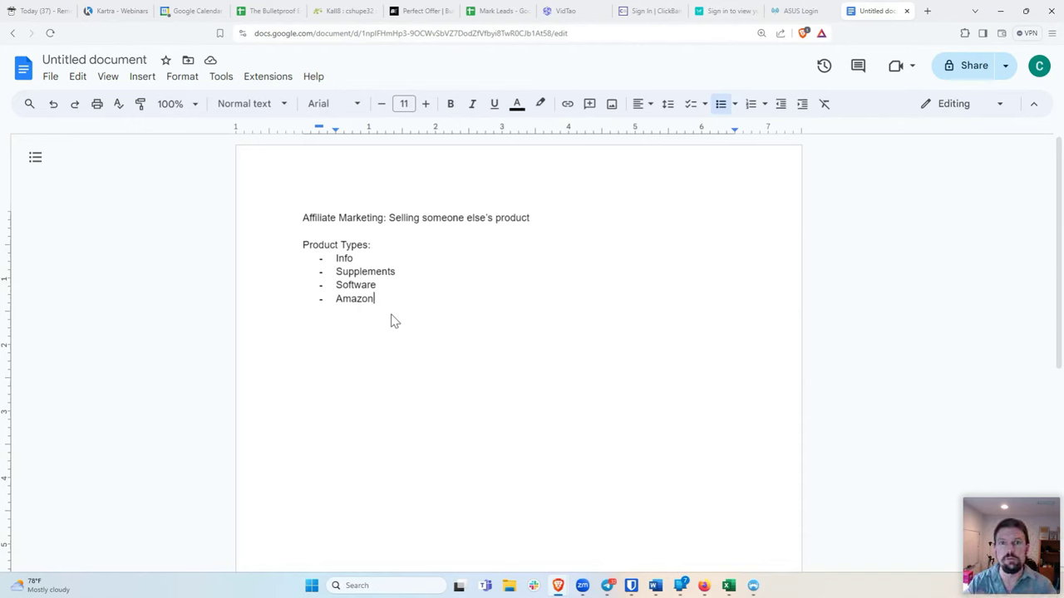
left_click(927, 11)
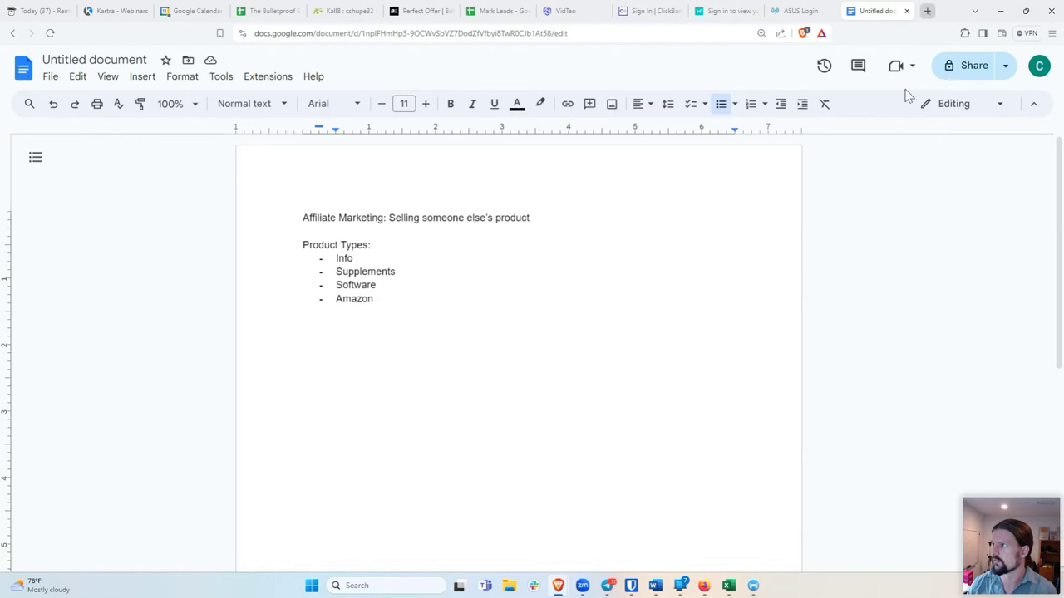
Search 'best blenders' and open Tom's Guide's article down to its quick list of top picks
type("best bl")
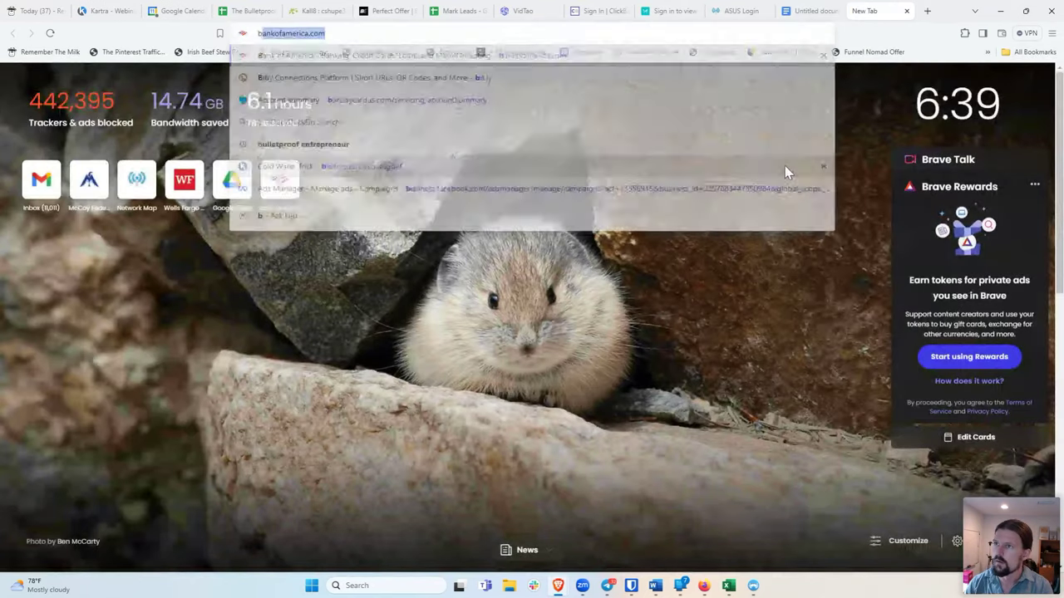
type("enders")
key("Return")
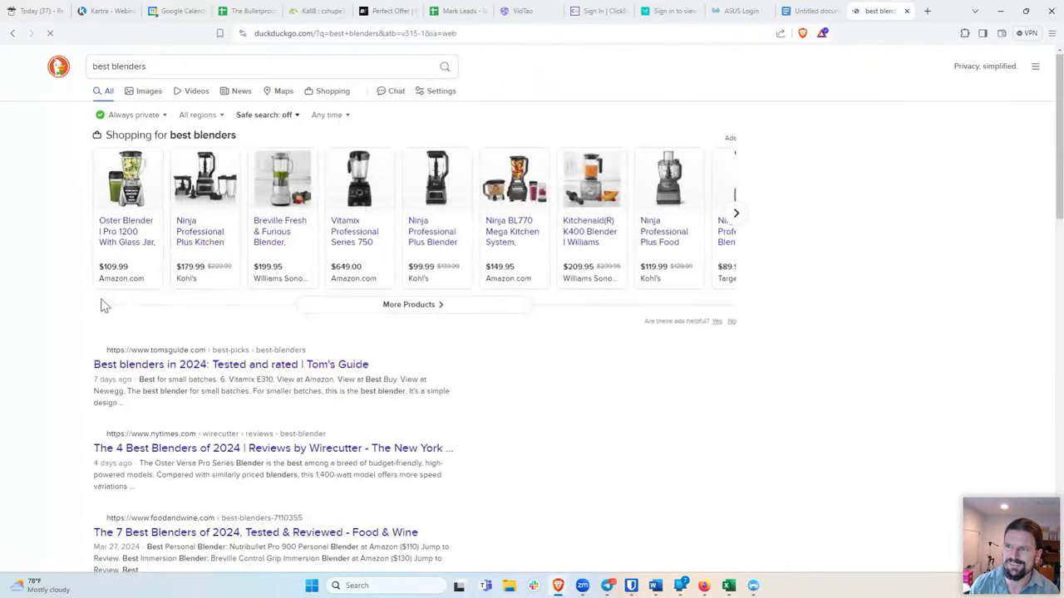
scroll(68, 291, "down", 1)
scroll(69, 291, "down", 1)
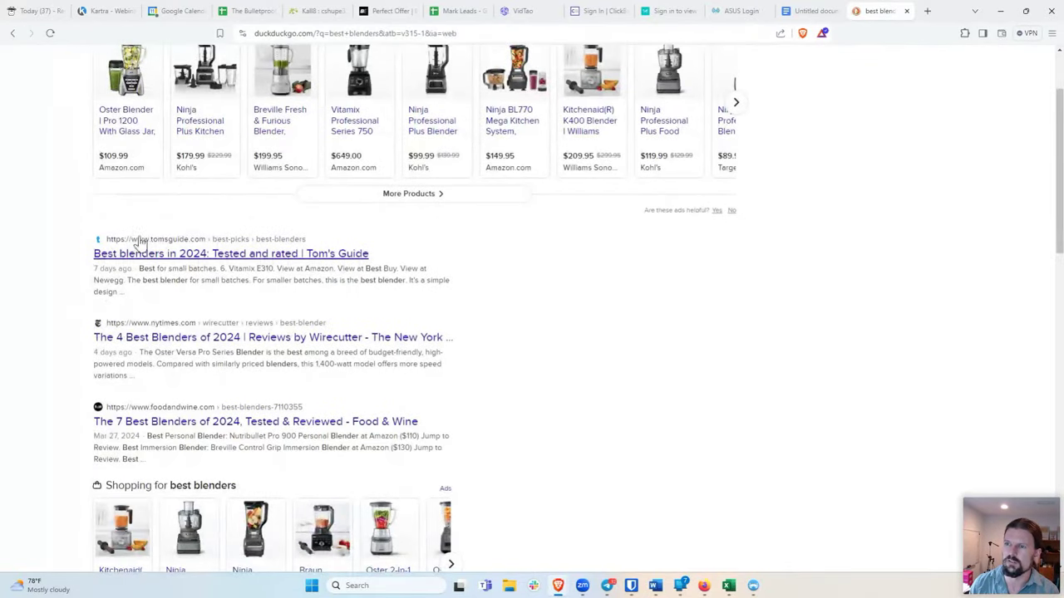
left_click(169, 247)
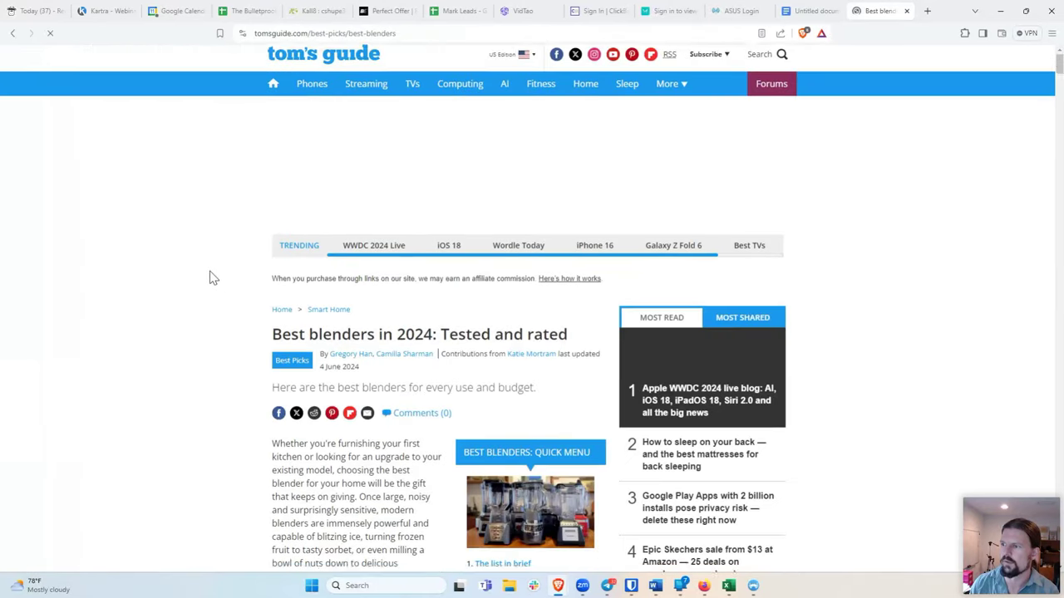
scroll(209, 278, "down", 5)
scroll(209, 278, "down", 5)
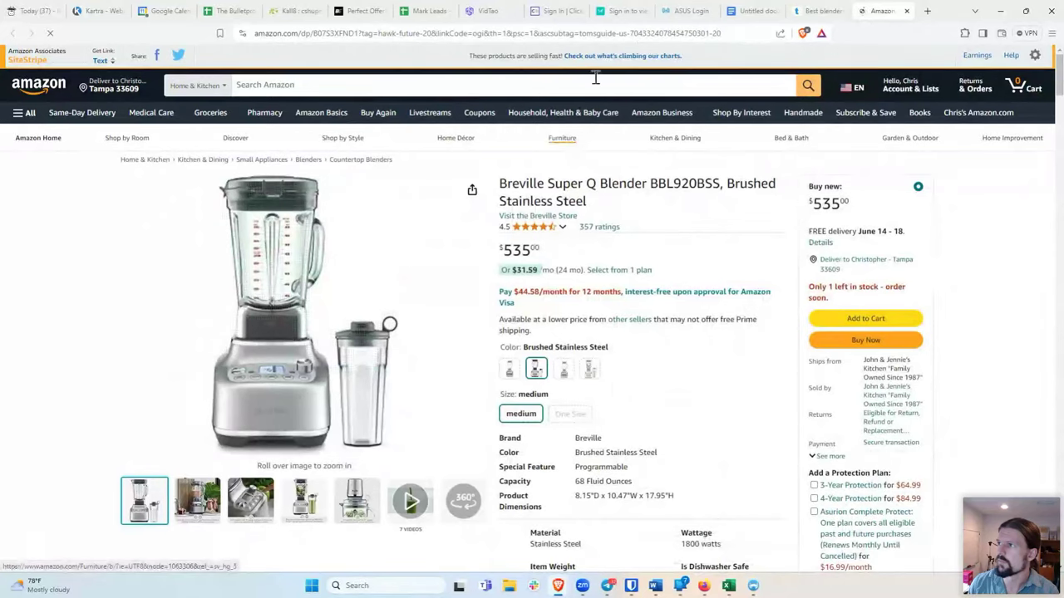
Examine the linkCode, tag and ascsubtag affiliate parameters in the Amazon blender URL, then close that page
left_click(601, 33)
left_click(602, 33)
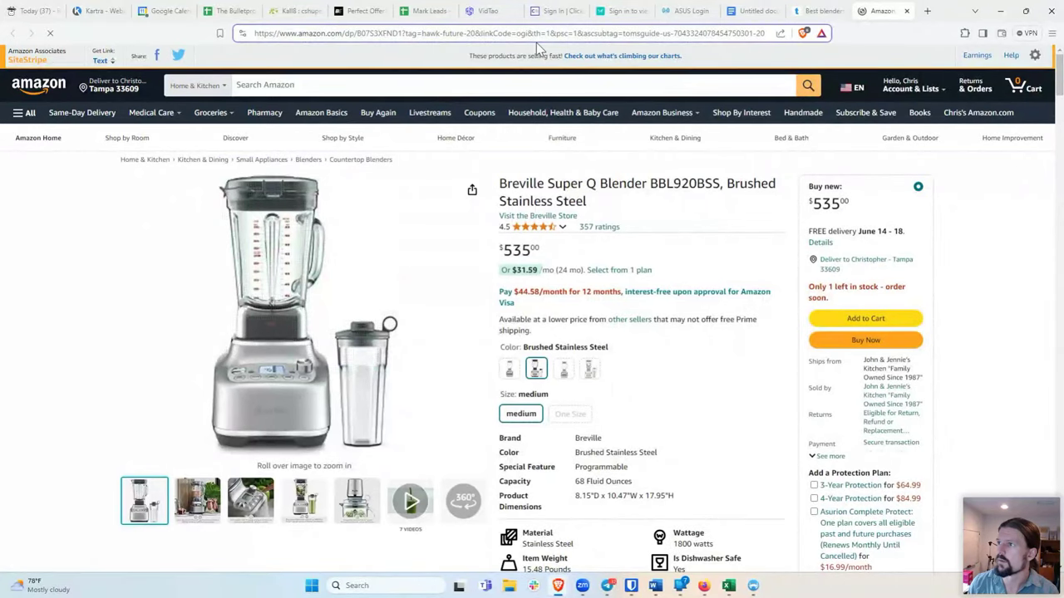
left_click(517, 33)
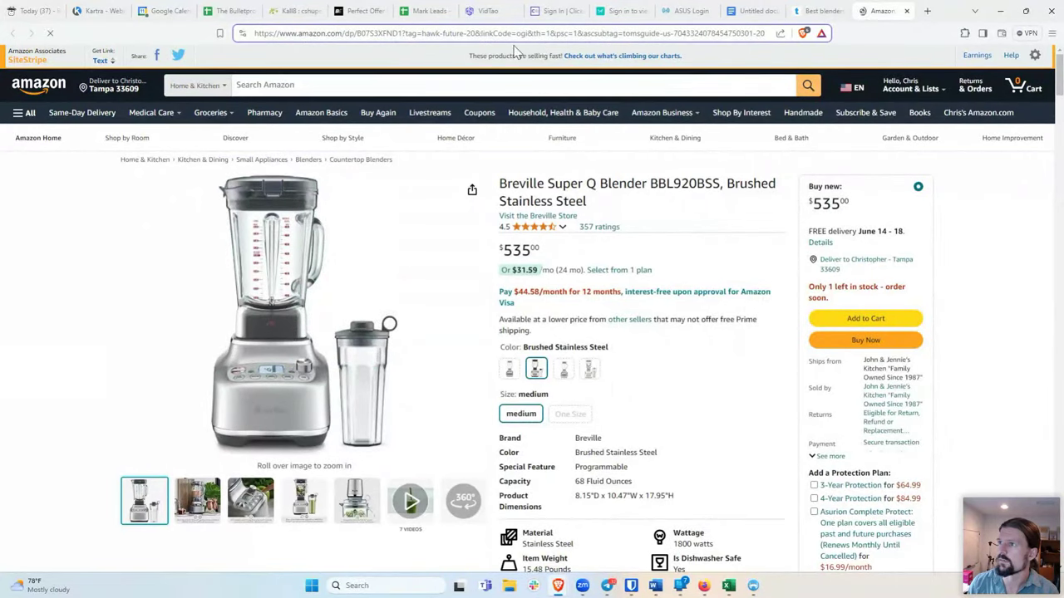
left_click(477, 35)
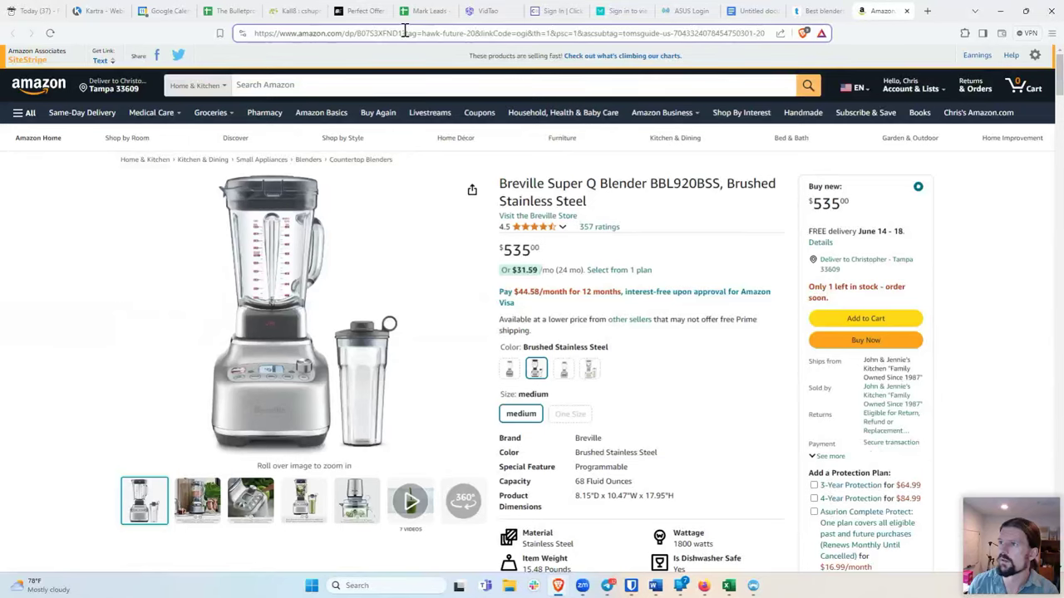
left_click(430, 35)
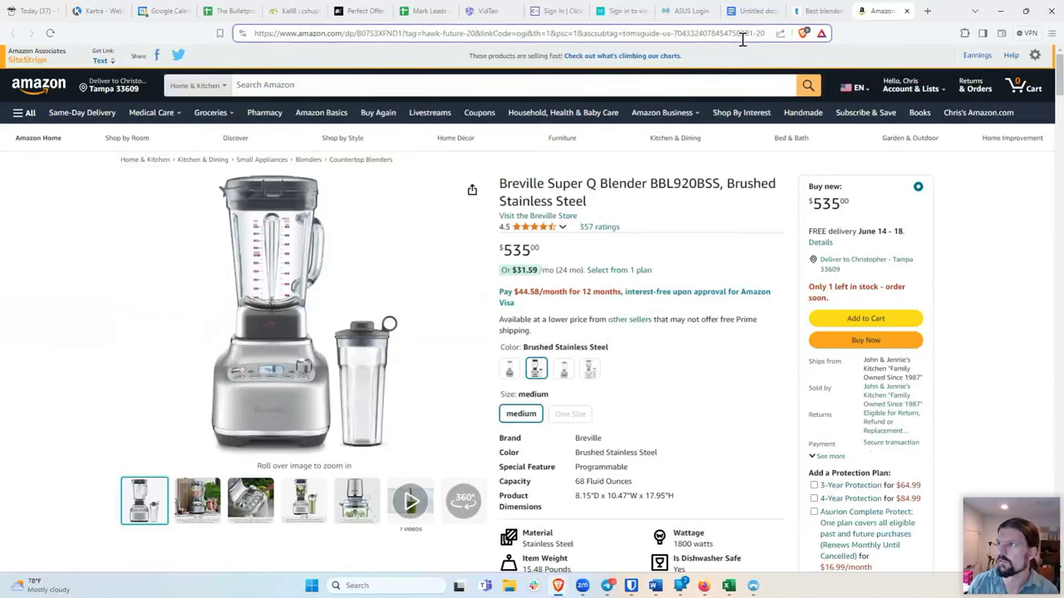
left_click_drag(622, 33, 805, 33)
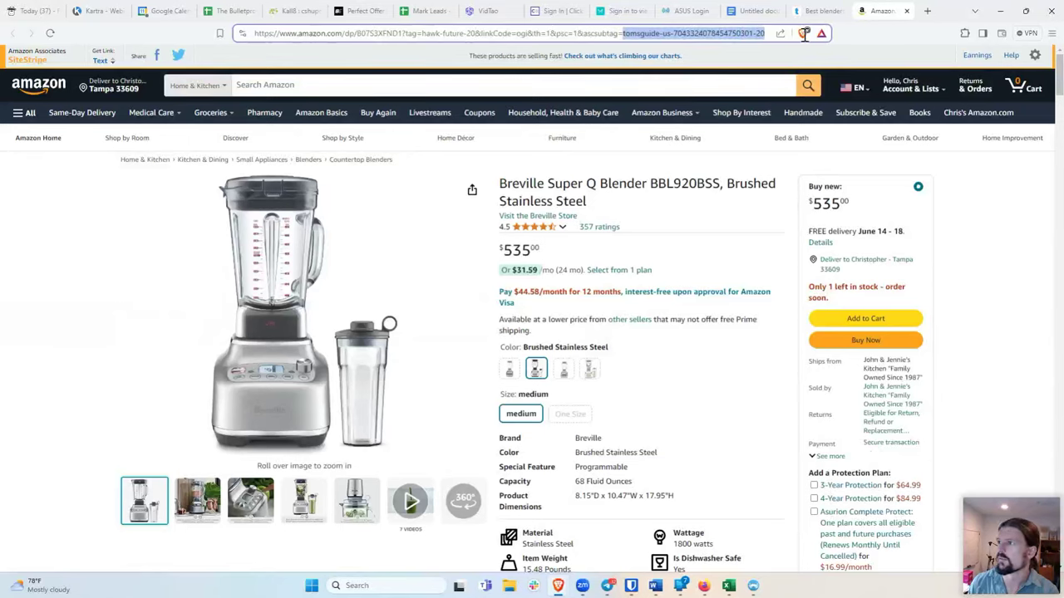
left_click(716, 35)
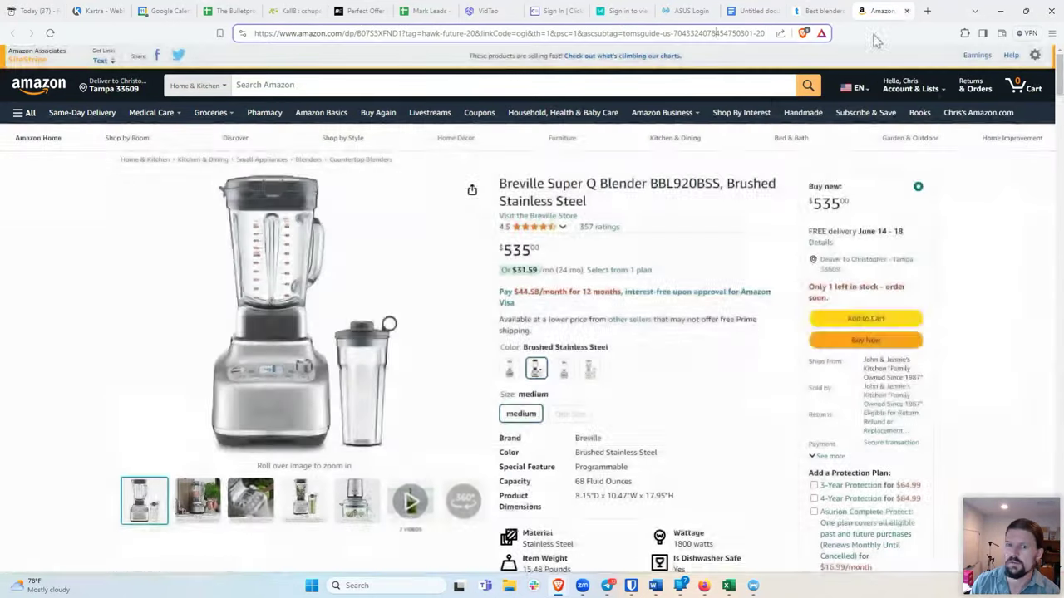
left_click(906, 11)
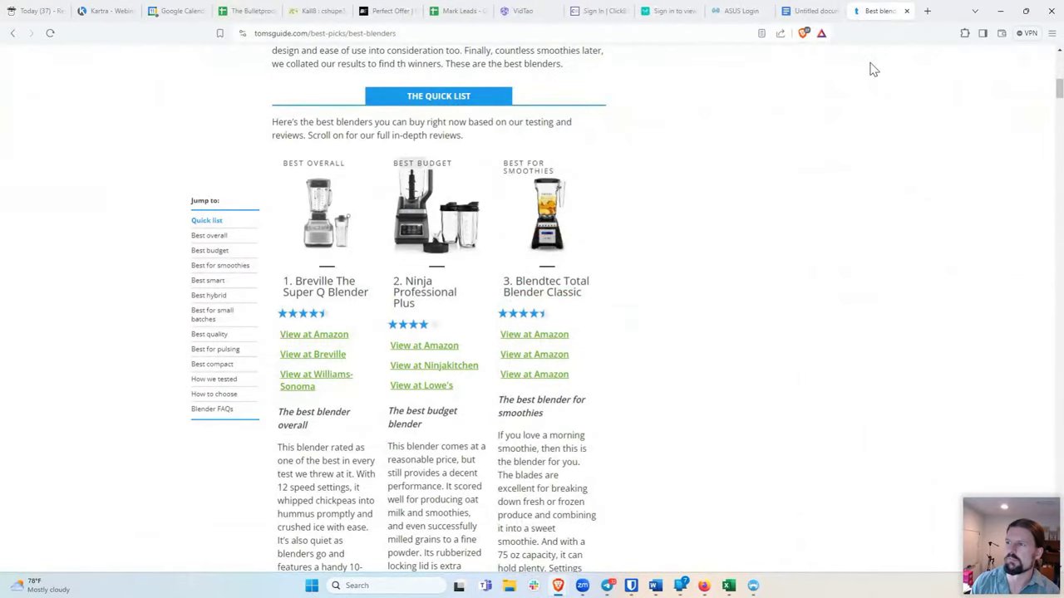
Open the Serious Eats best-blenders article from the search results, then return to the Google Docs notes
left_click(13, 34)
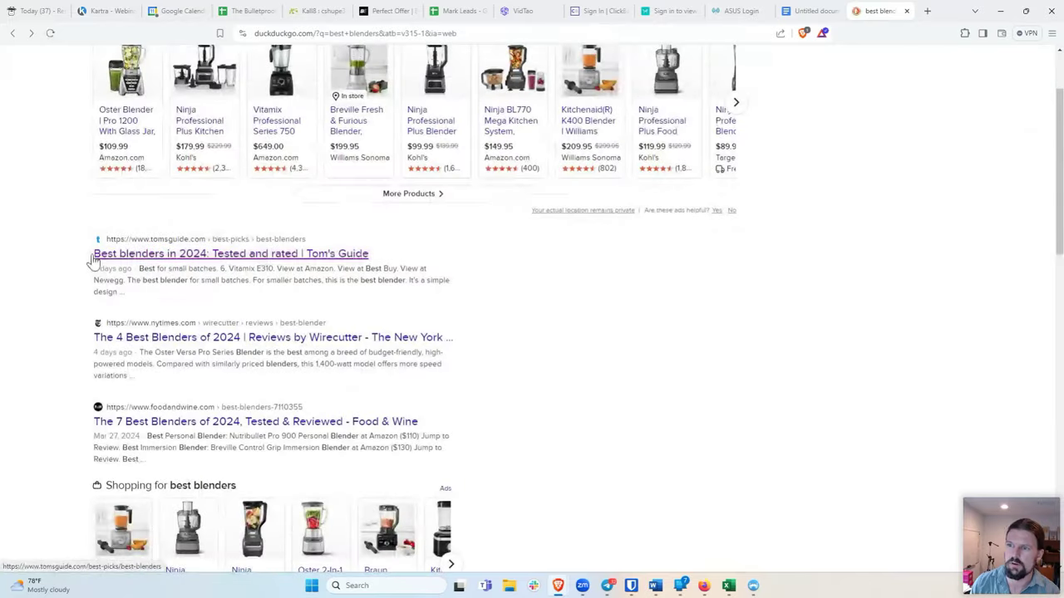
scroll(59, 277, "down", 1)
scroll(59, 278, "down", 3)
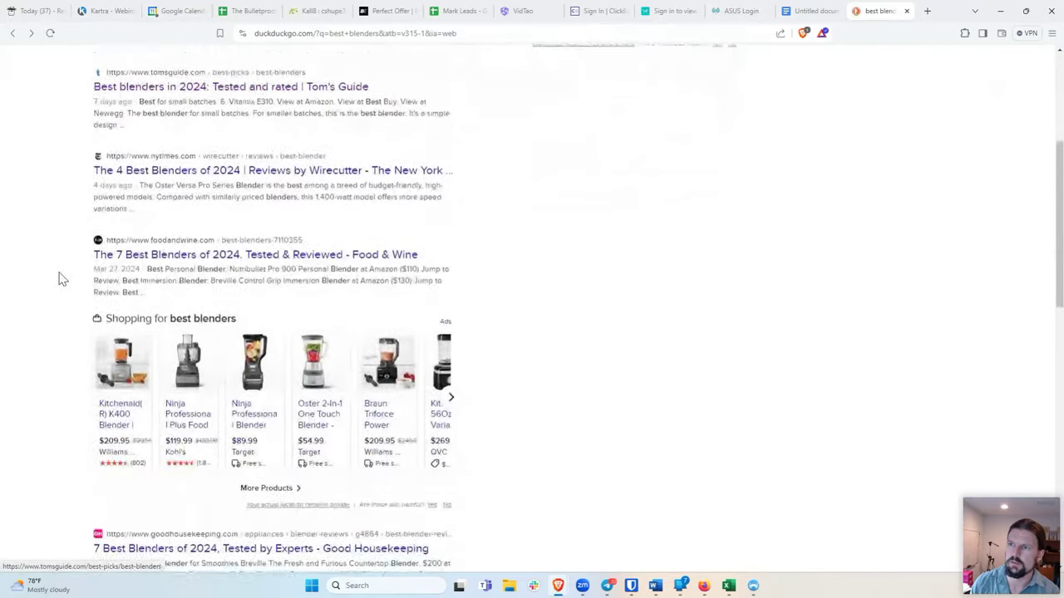
scroll(62, 276, "down", 1)
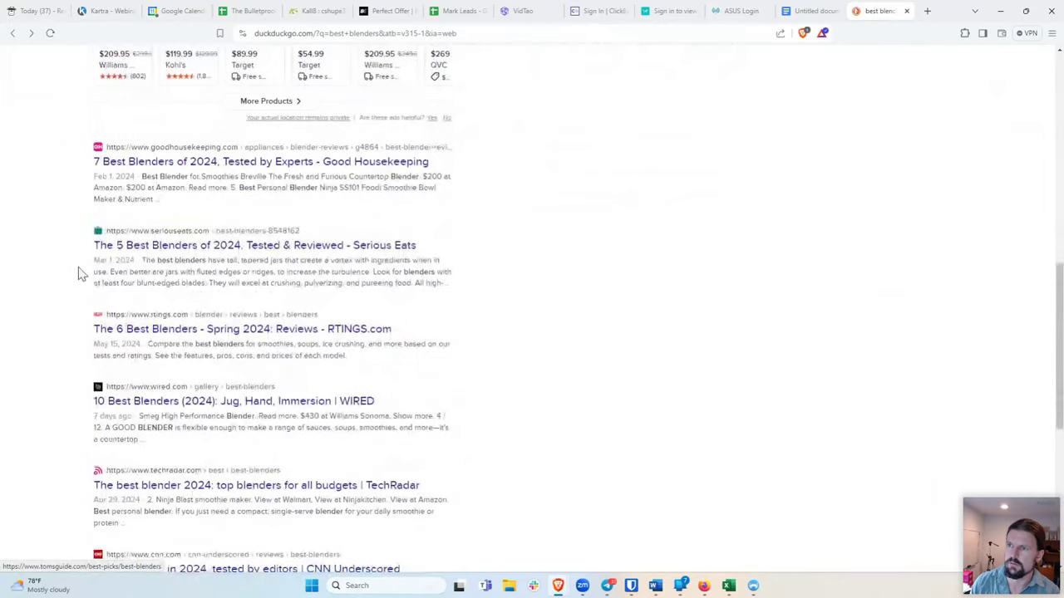
left_click(133, 246)
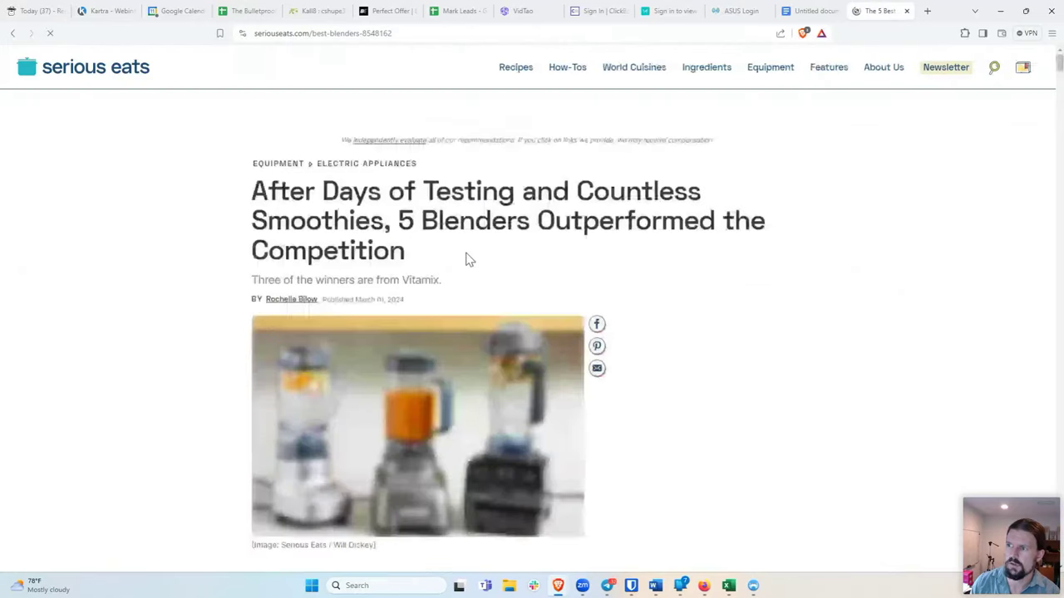
scroll(466, 259, "down", 3)
scroll(466, 259, "down", 6)
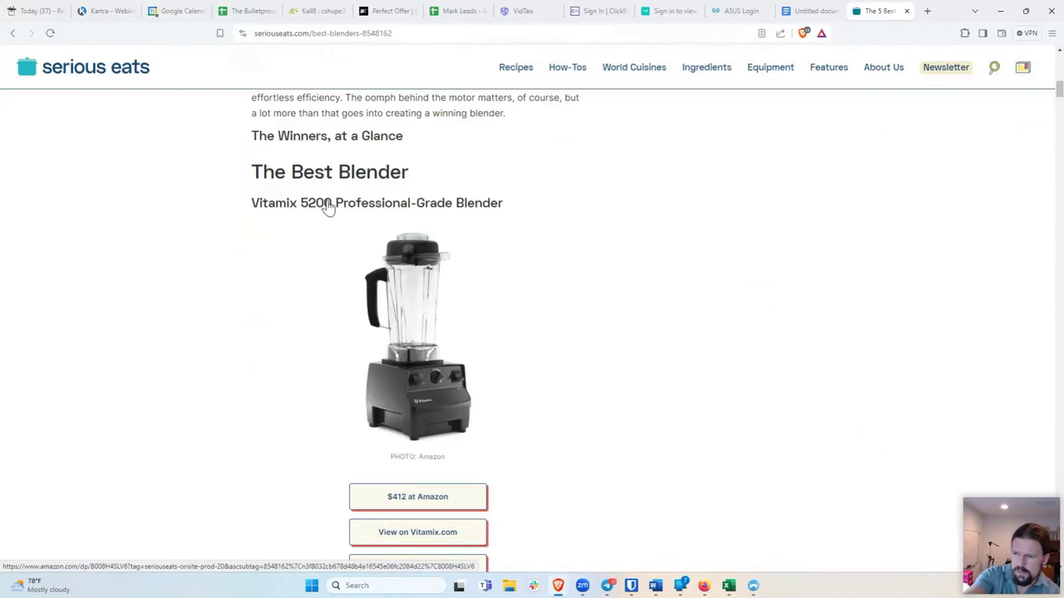
left_click(813, 12)
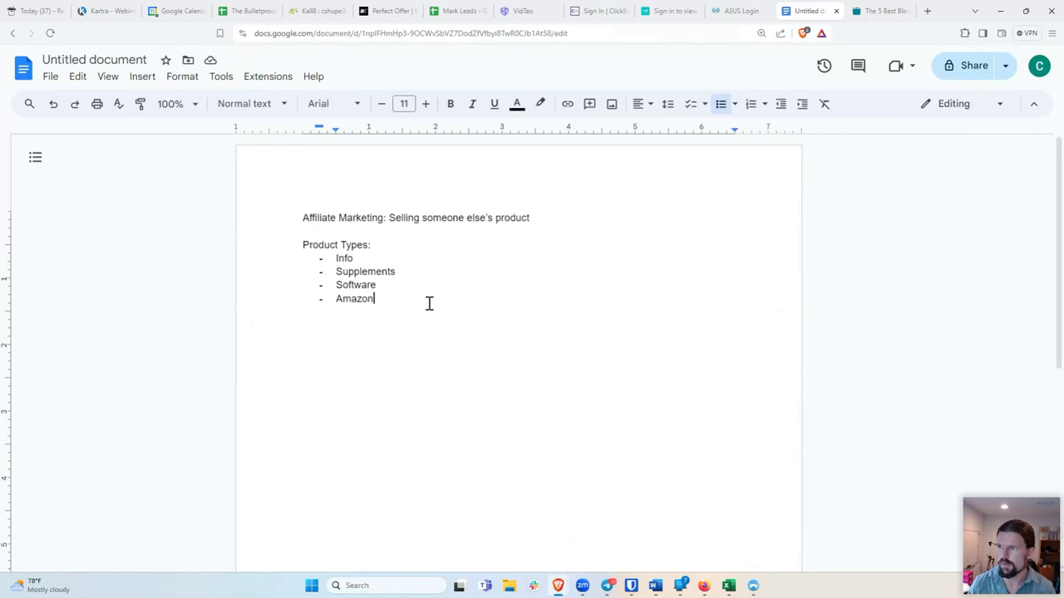
Create an empty line below the Amazon bullet and place the cursor on it
key("Return")
key("Return")
key("Return")
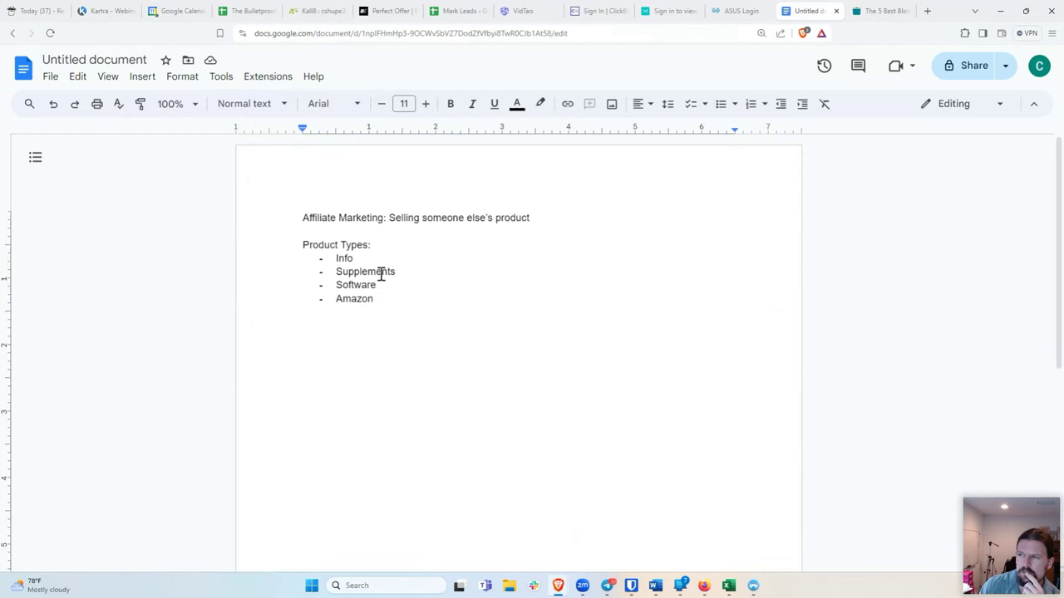
left_click(382, 284)
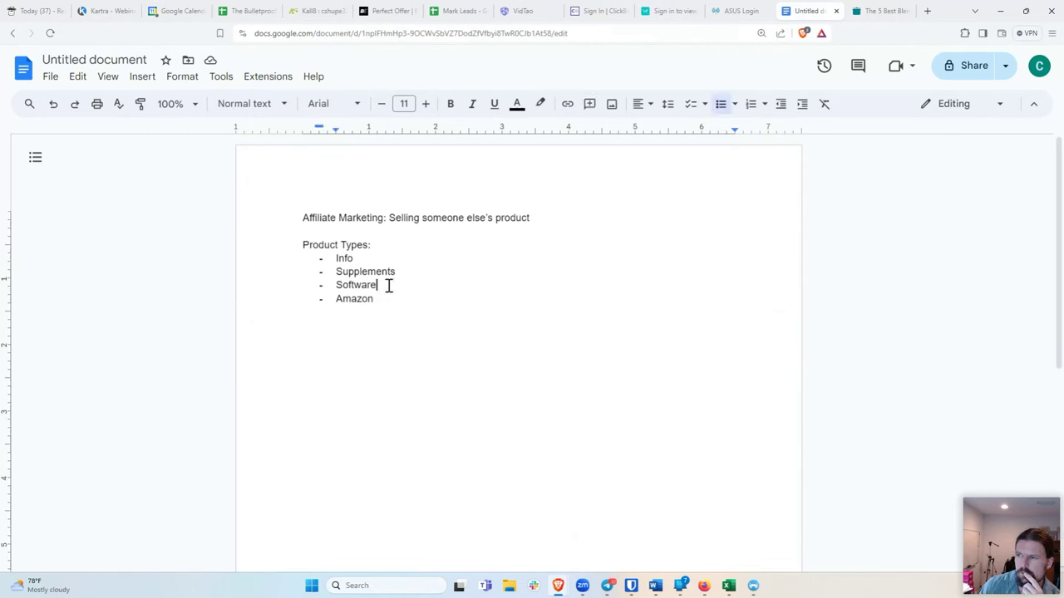
left_click(361, 326)
left_click(374, 325)
left_click(366, 326)
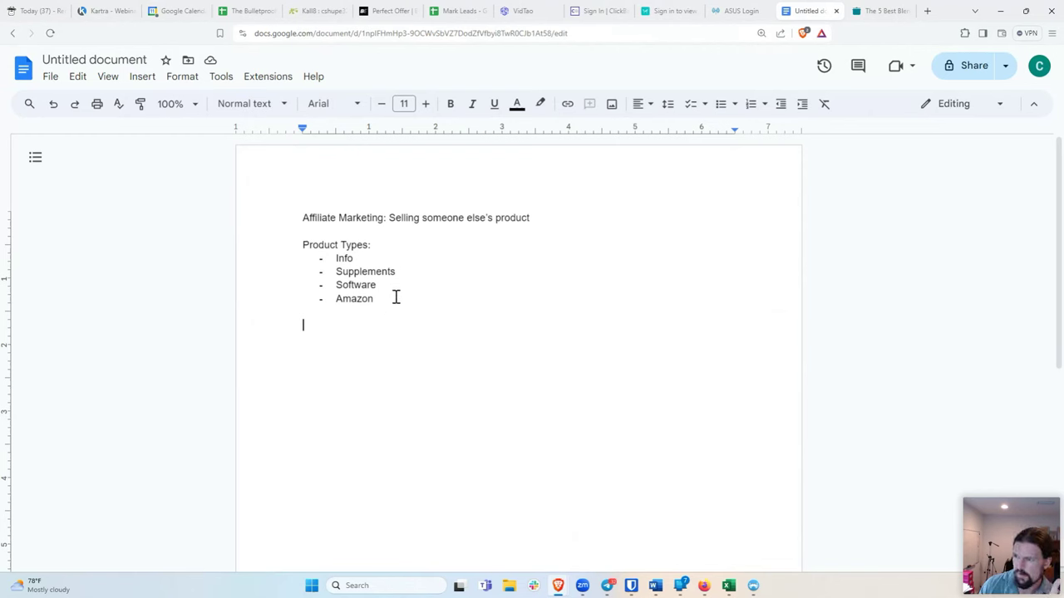
left_click(396, 298)
left_click(364, 325)
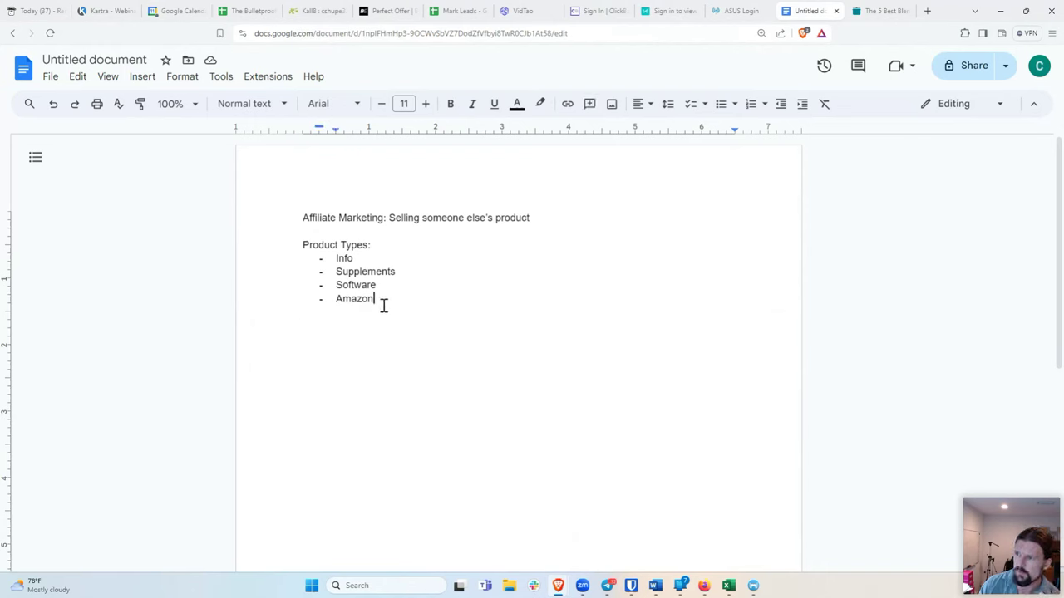
left_click_drag(384, 301, 337, 299)
left_click(359, 328)
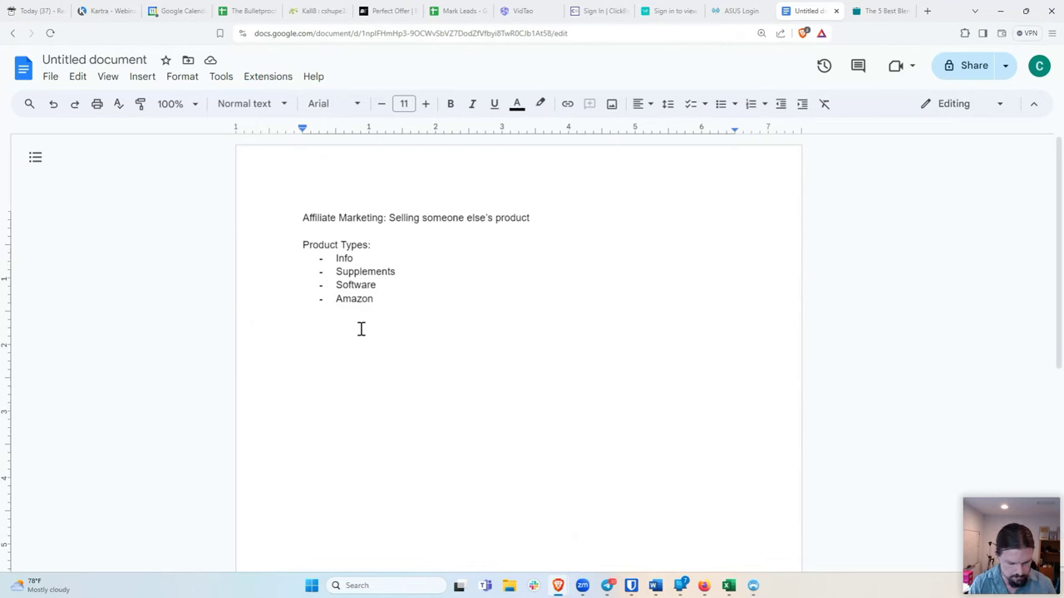
Add a 'Promo Methods:' heading with 'Ads' as its first dash bullet and an empty bullet below
type("Prom")
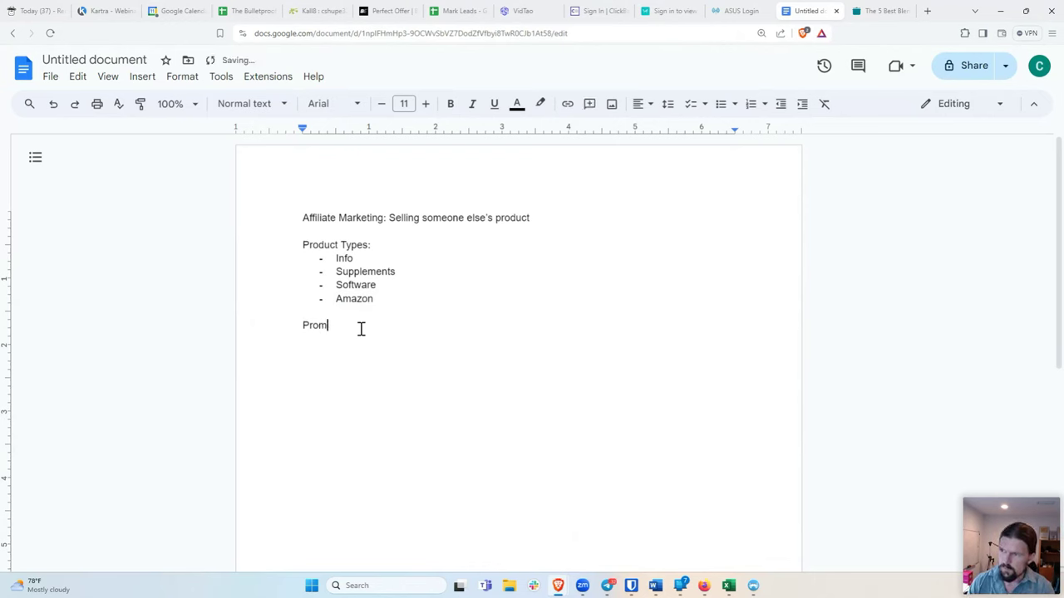
type("o Methods:")
key("Return")
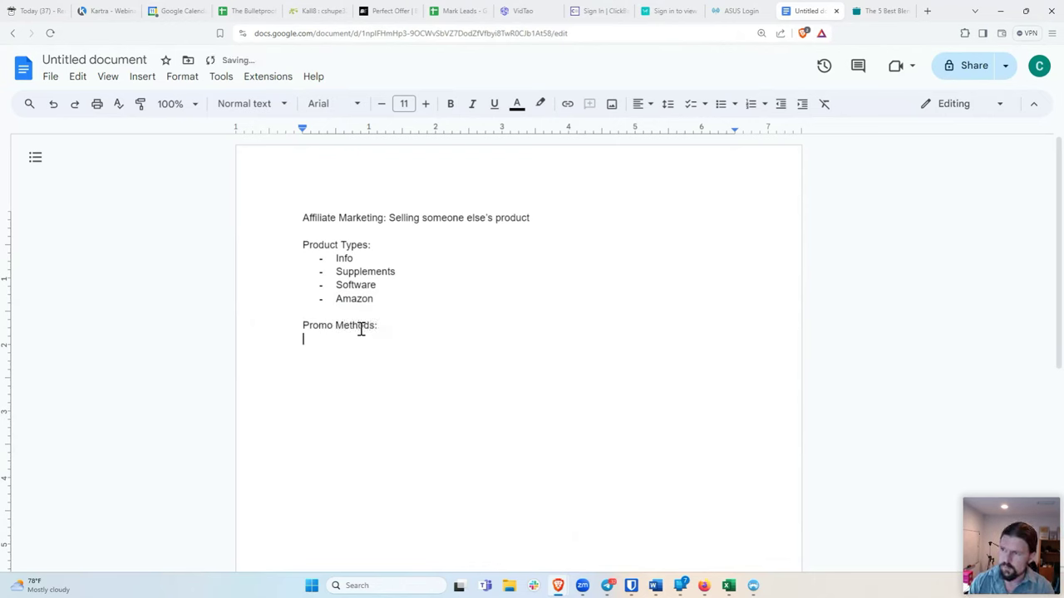
type("-")
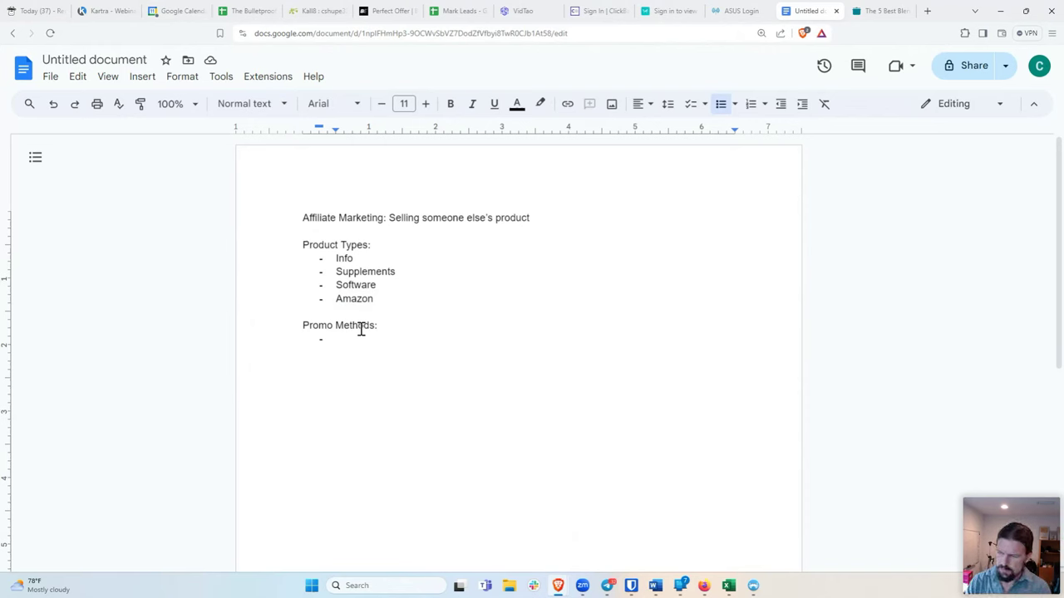
type("Ads")
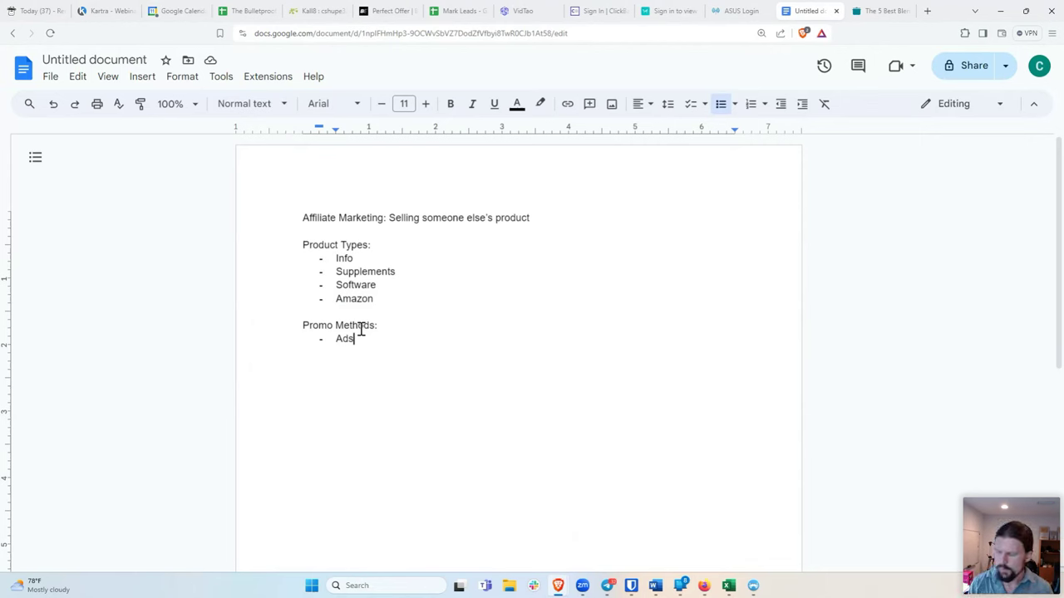
key("Return")
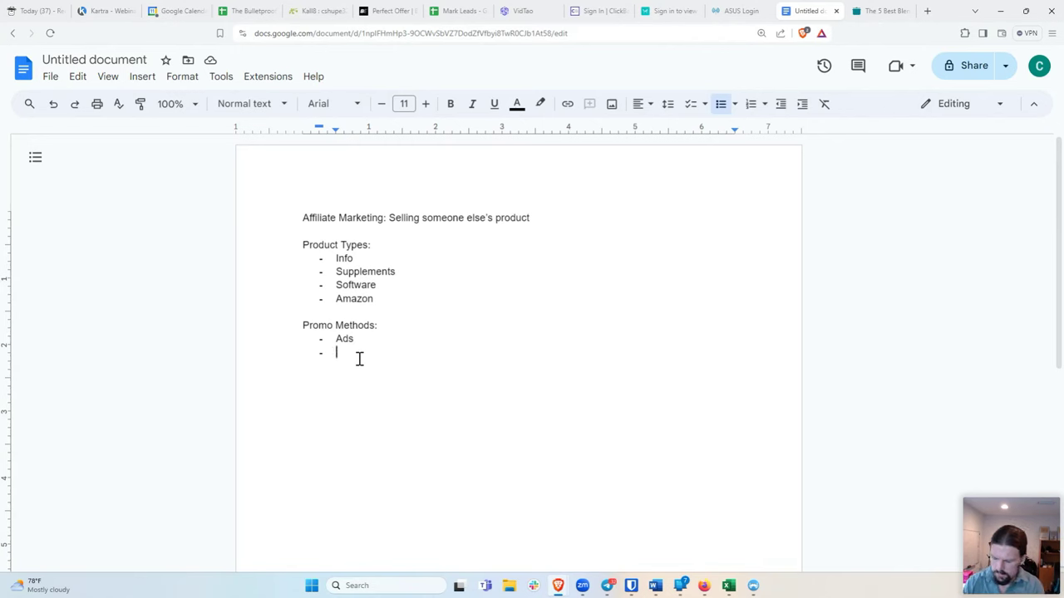
Enter 'Organic' as the second Promo Methods bullet and switch to the Serious Eats review
type("Organic")
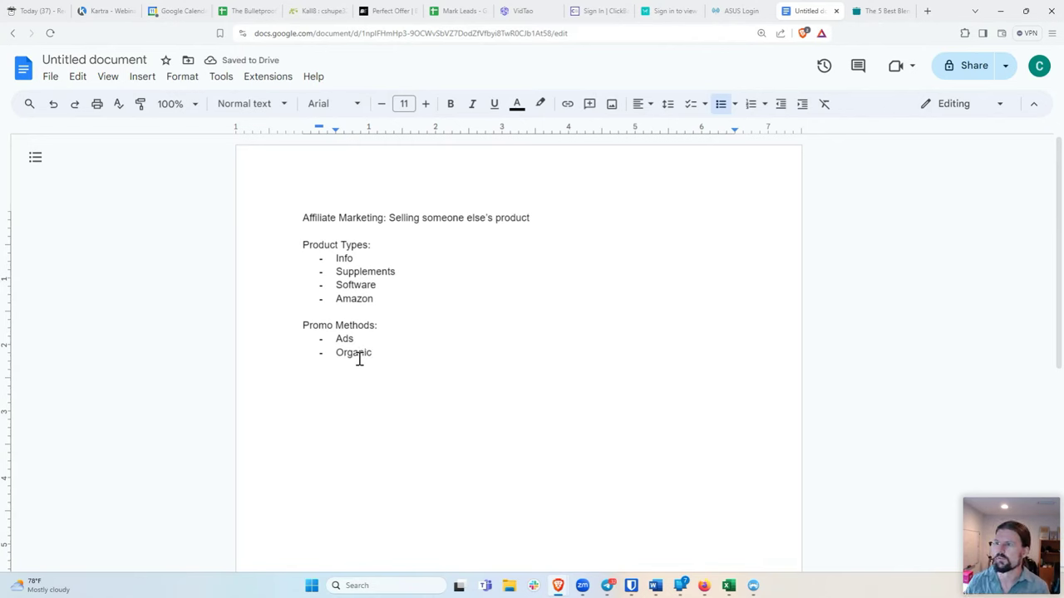
left_click(877, 12)
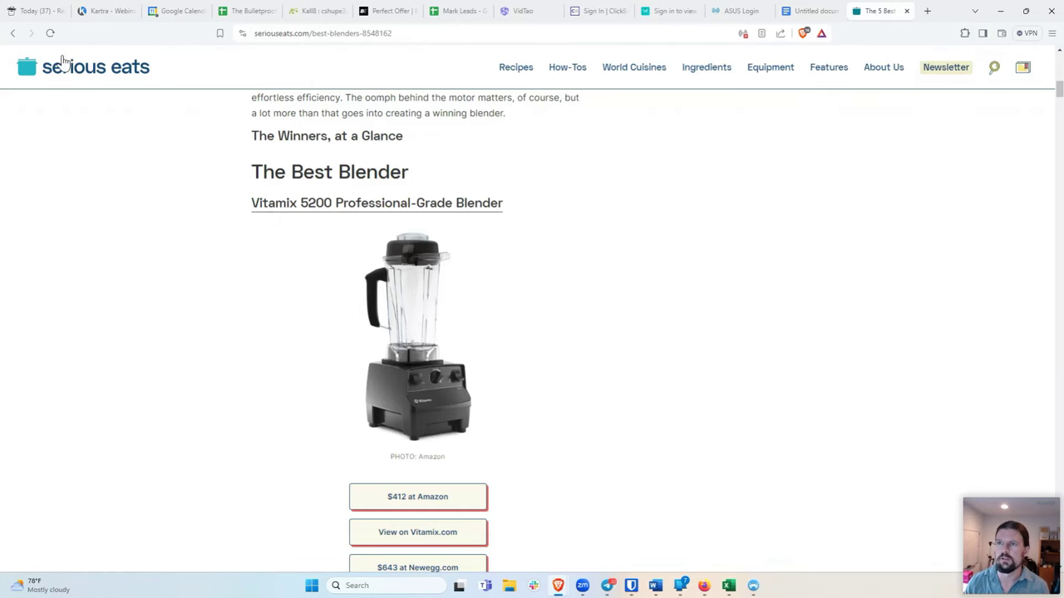
Go back from the blender article and scroll through DuckDuckGo's 'best blenders' results
left_click(12, 33)
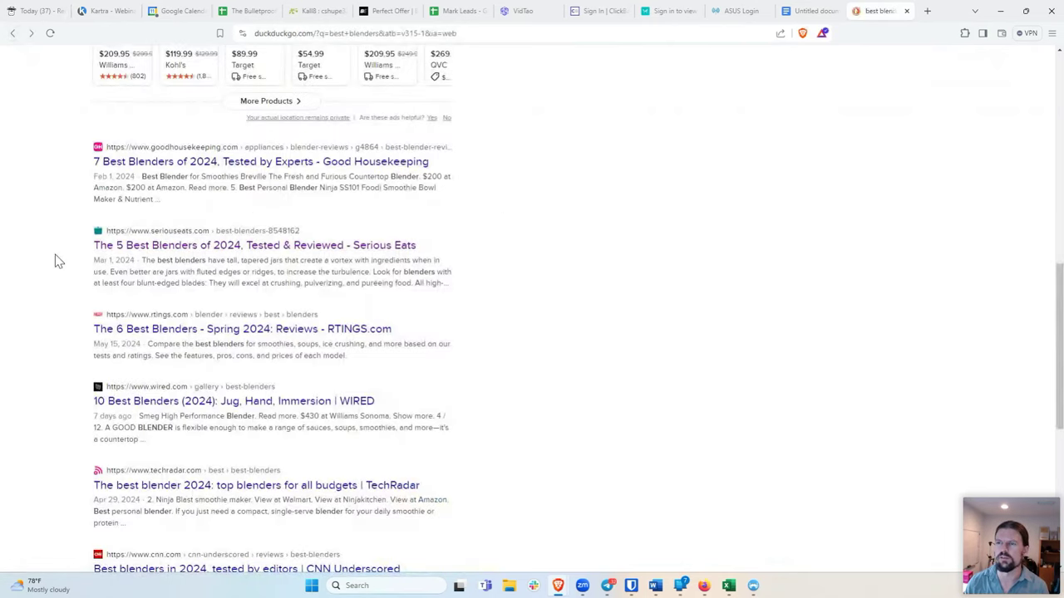
scroll(55, 261, "up", 5)
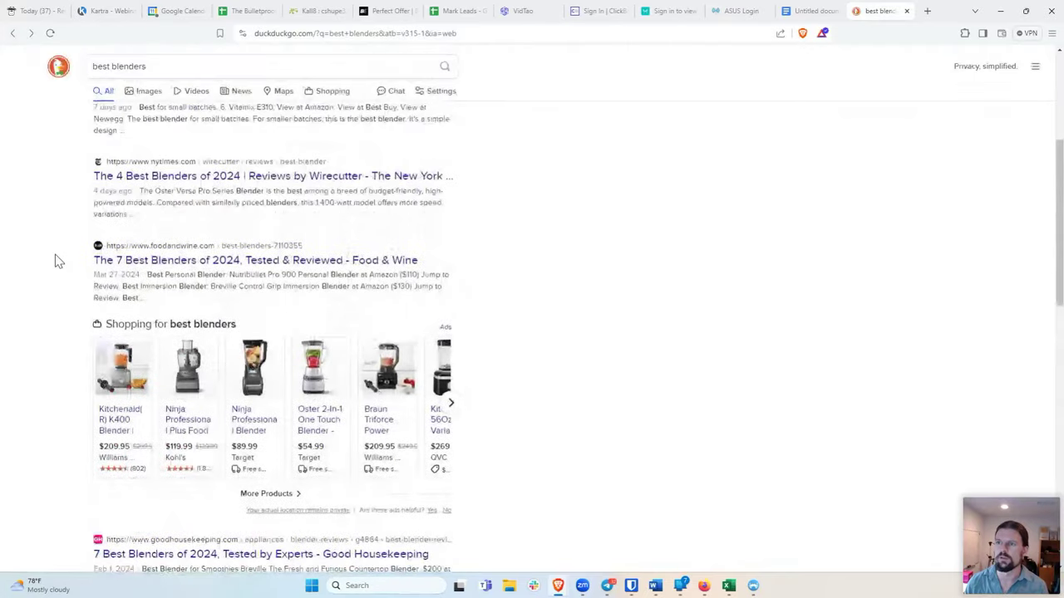
scroll(55, 258, "up", 3)
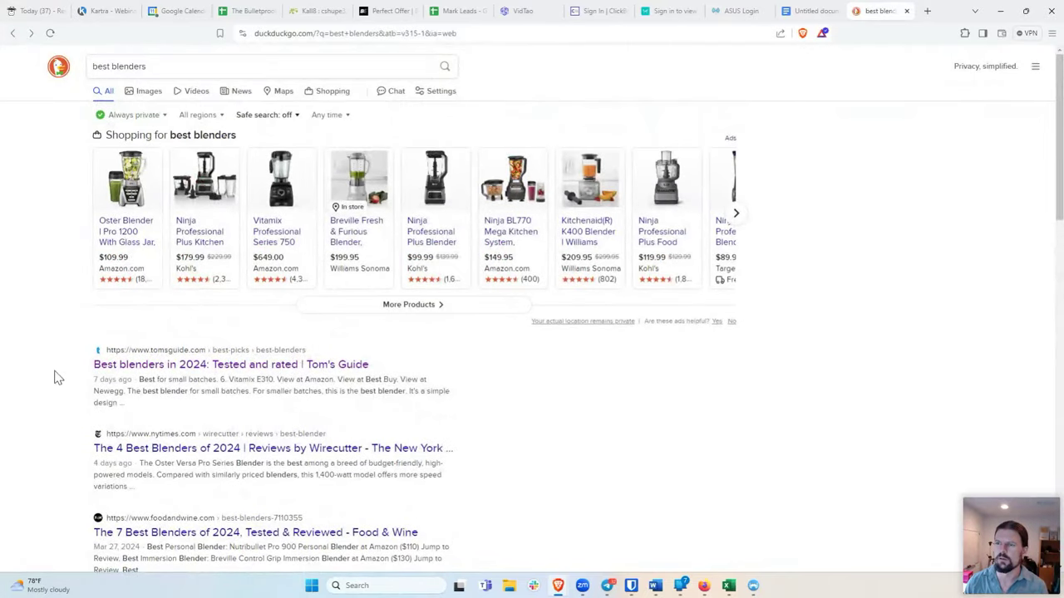
scroll(55, 375, "down", 4)
scroll(58, 378, "up", 4)
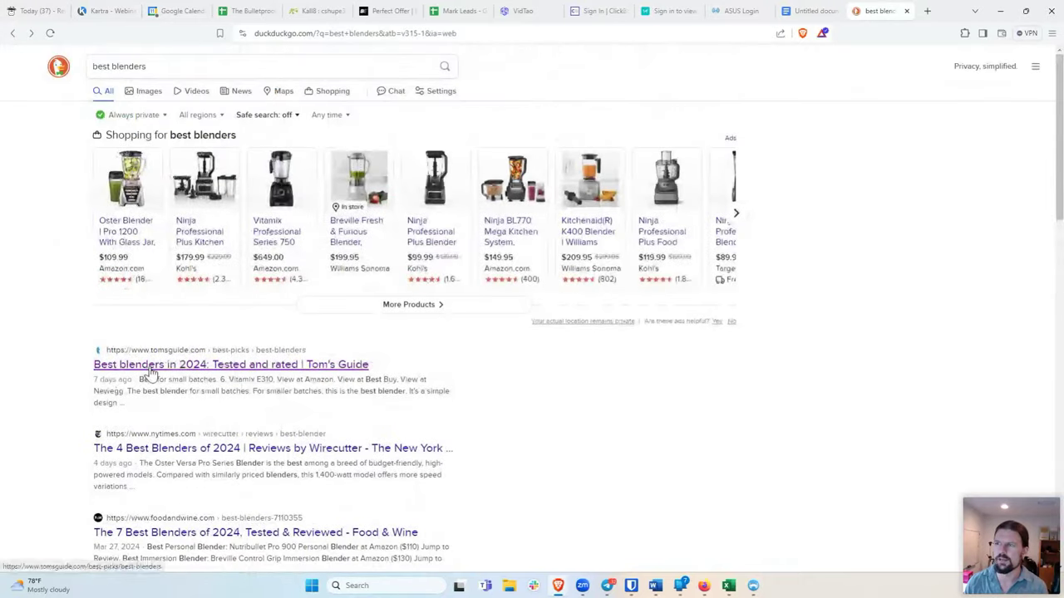
scroll(44, 287, "down", 2)
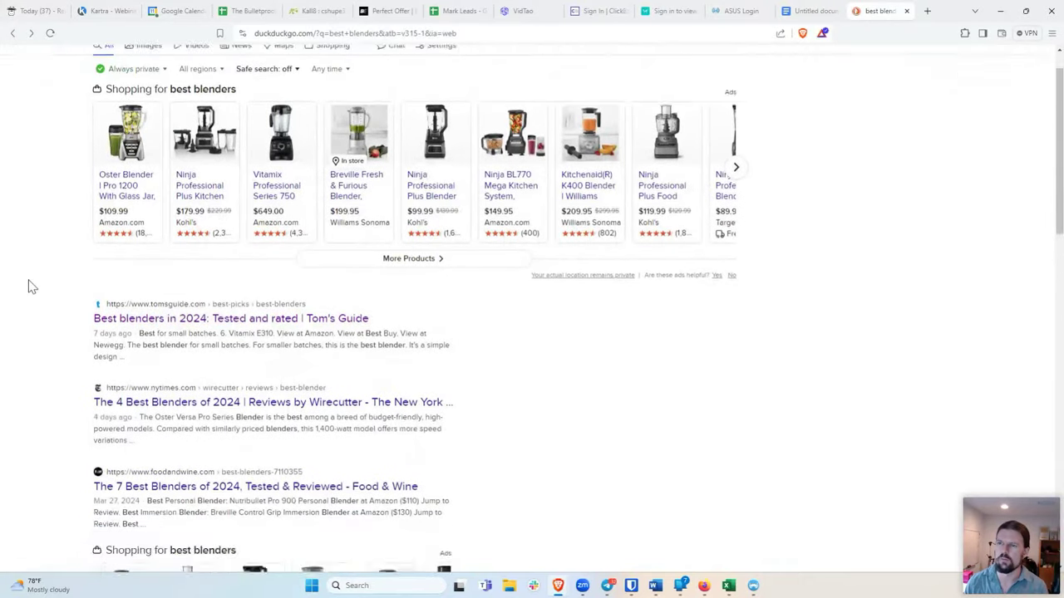
scroll(44, 286, "down", 5)
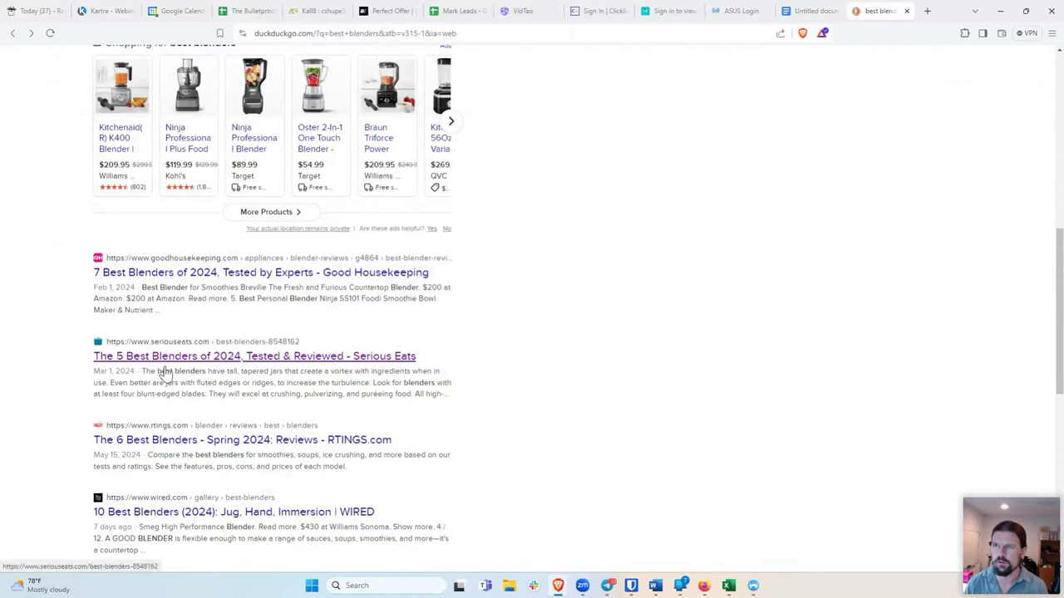
scroll(185, 374, "up", 5)
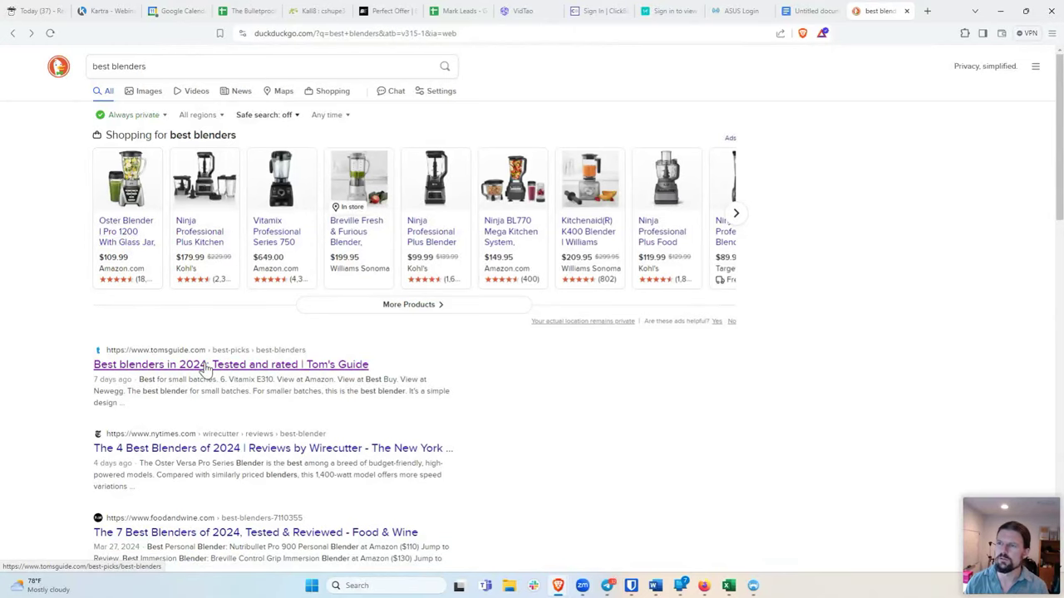
left_click(736, 214)
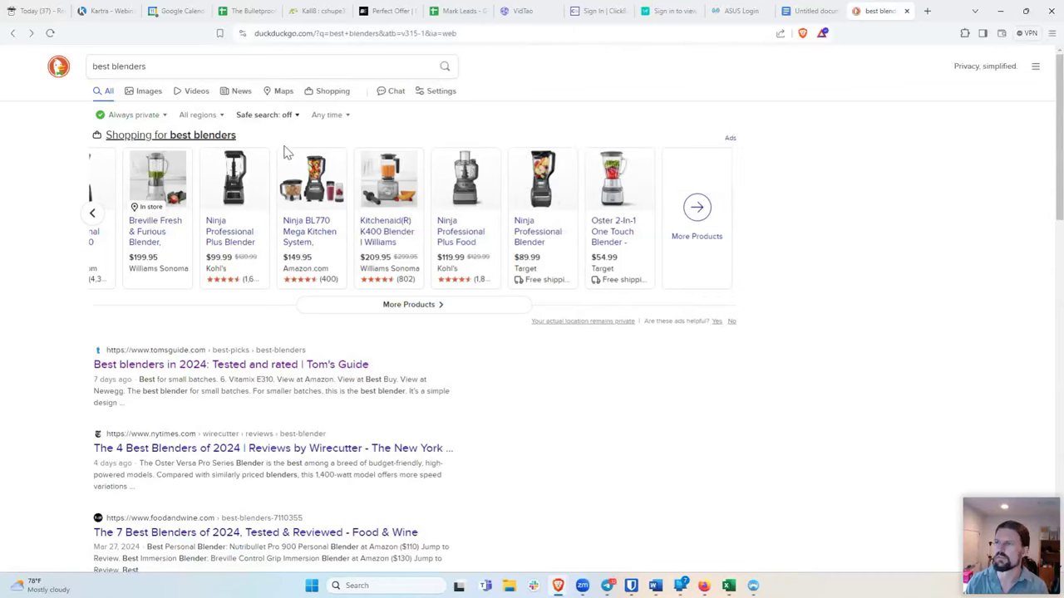
left_click(94, 213)
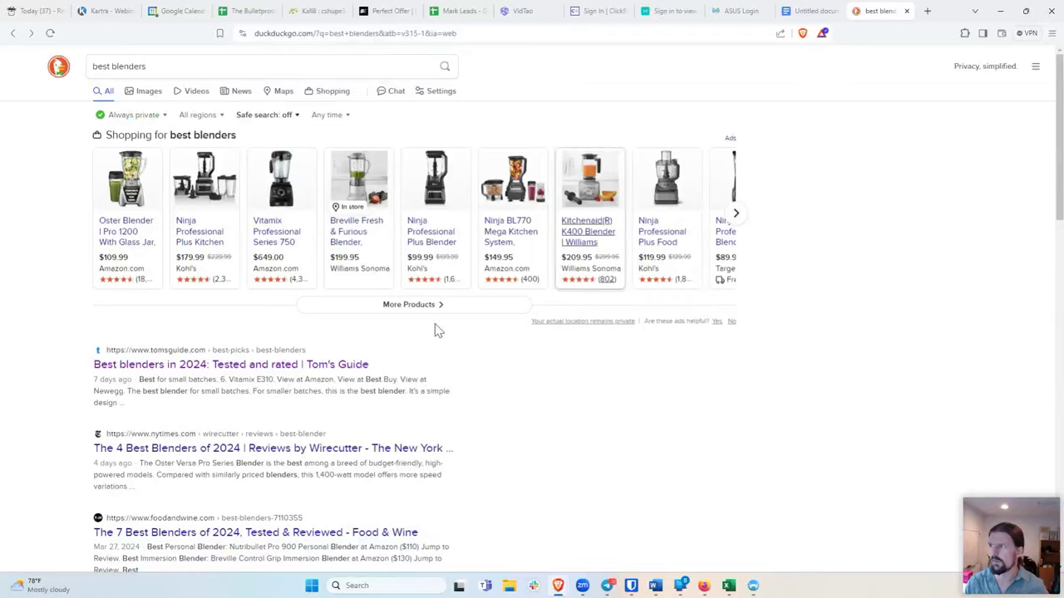
scroll(417, 382, "down", 2)
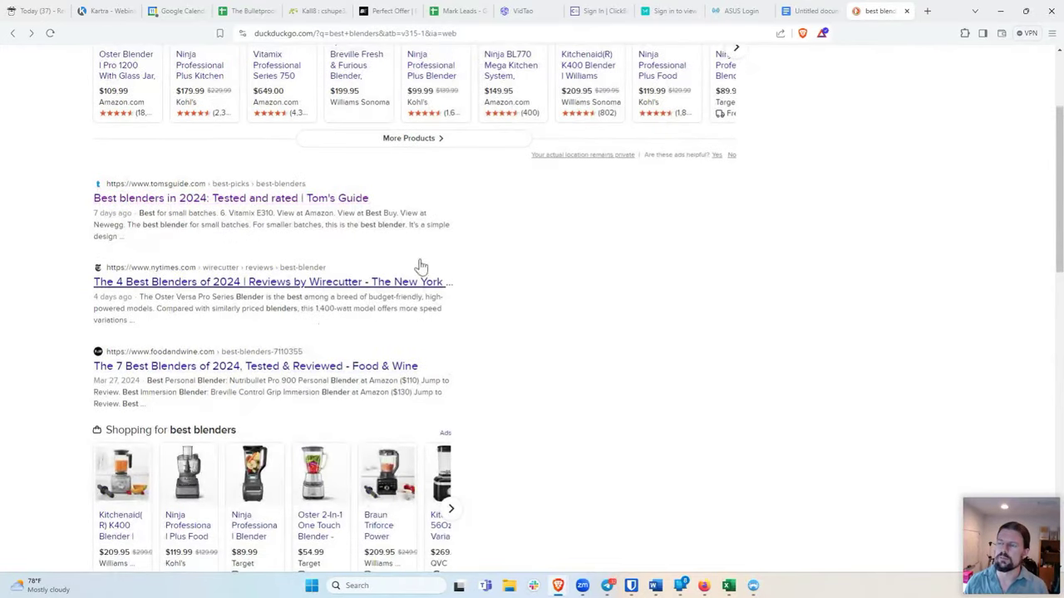
scroll(130, 280, "up", 2)
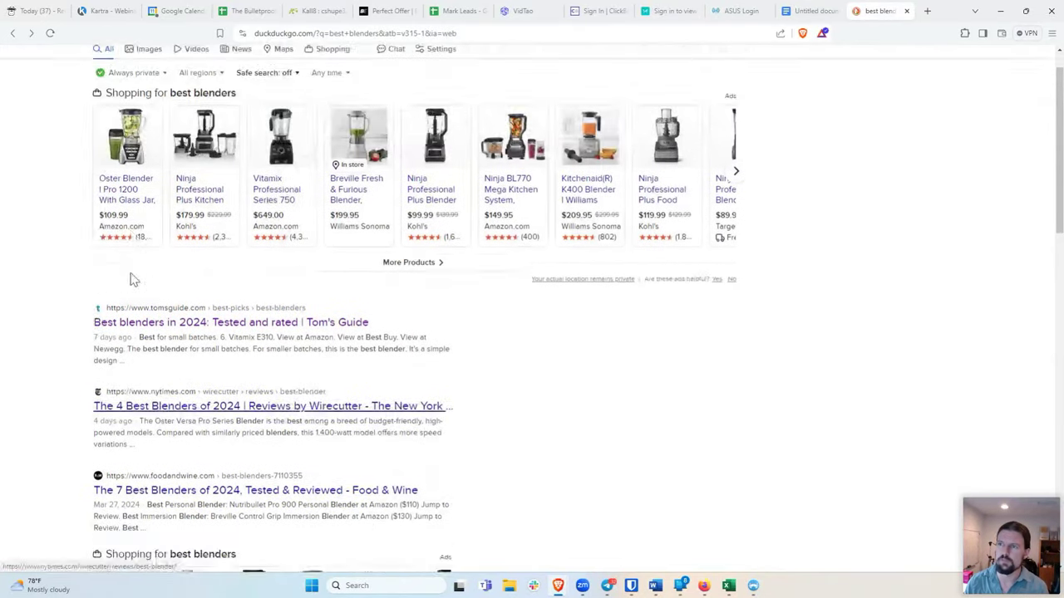
scroll(131, 280, "up", 1)
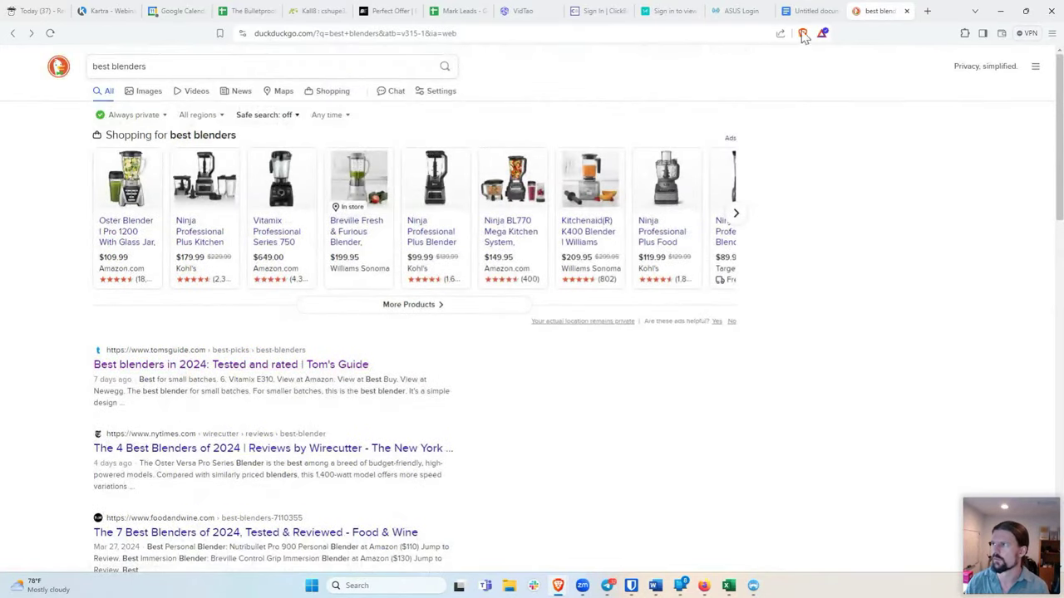
In the affiliate notes, add 'SEO' and 'Social media' as sub-bullets under Organic
left_click(807, 11)
key("Return")
key("Tab")
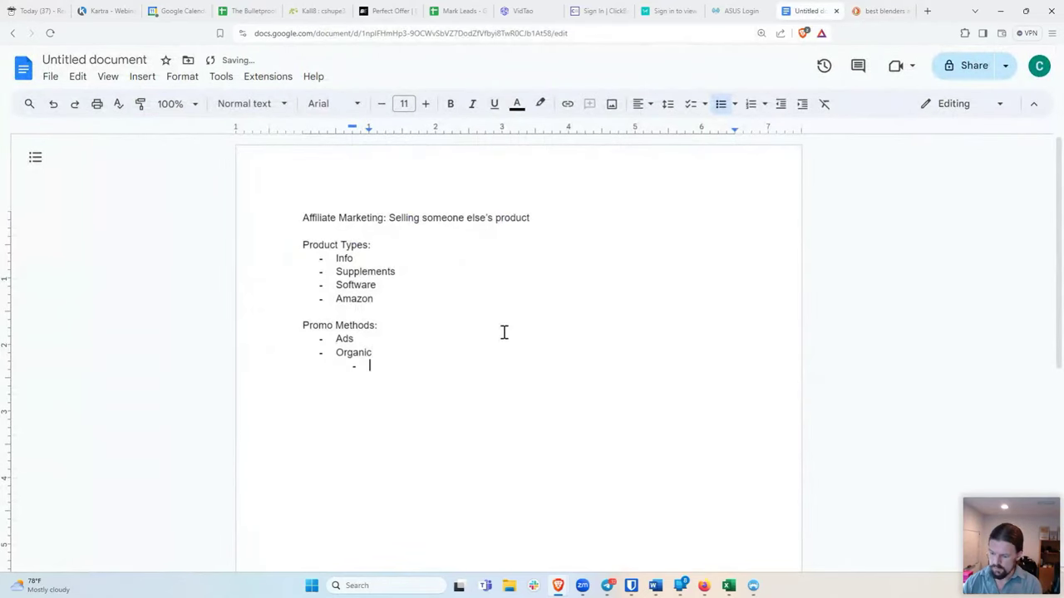
type("SEO")
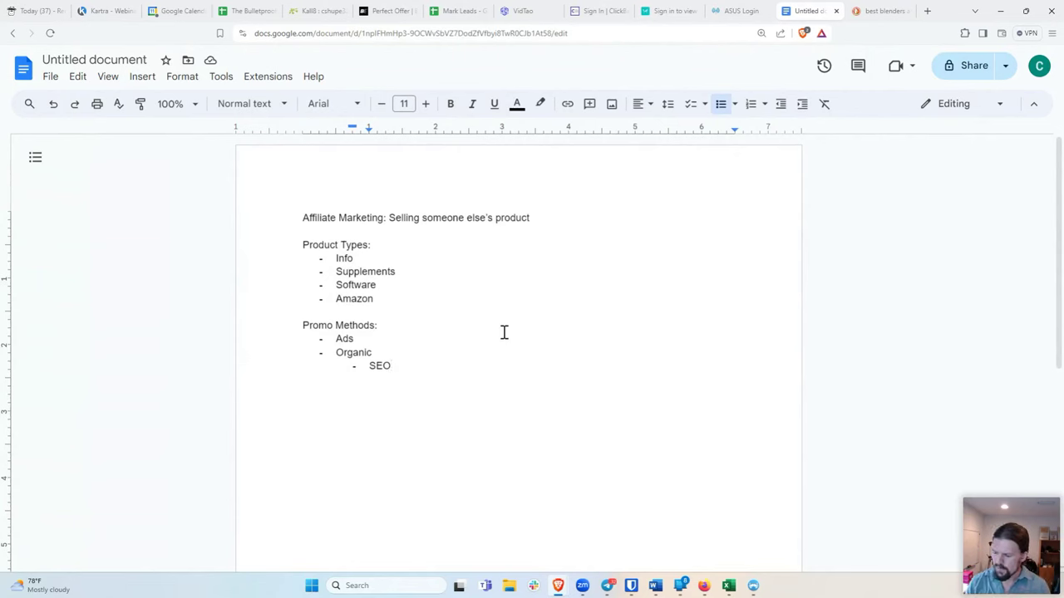
key("Return")
type("Social me")
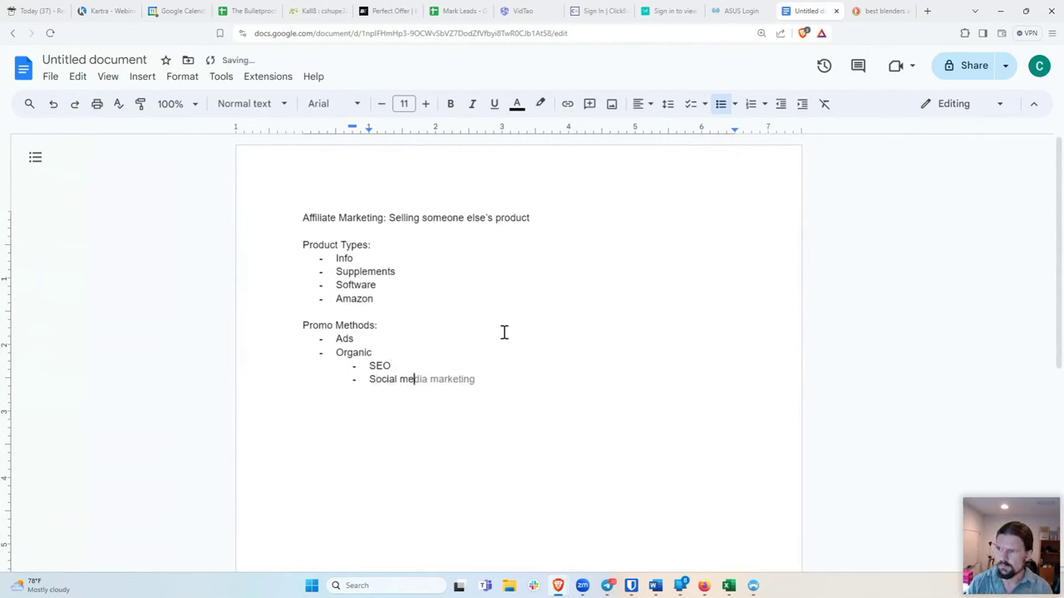
type("dia")
key("Return")
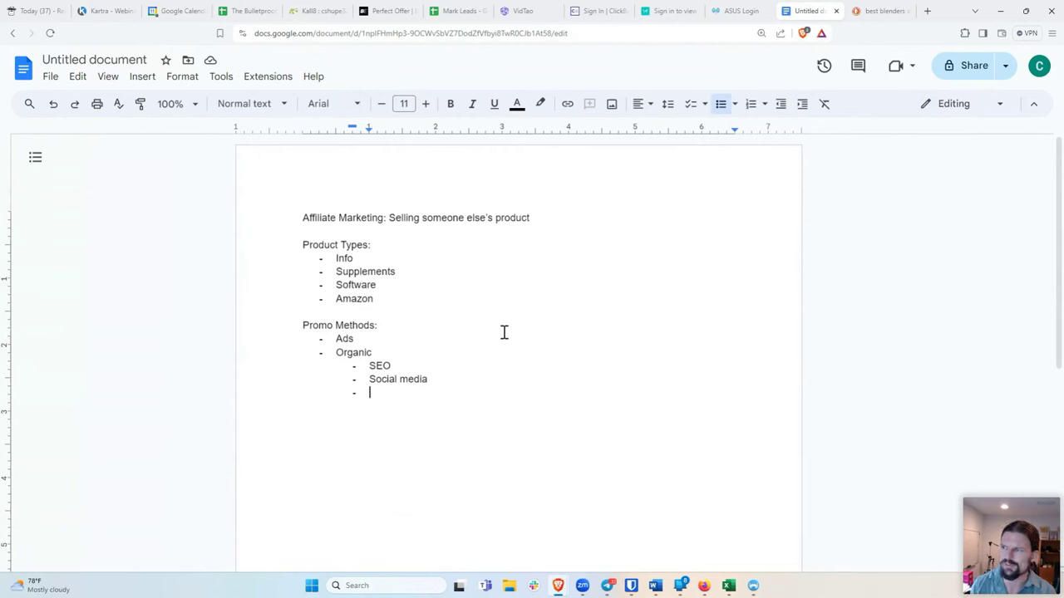
Step through the Amazon, Supplements and Software list items, then start a new blank browser tab
left_click(376, 297)
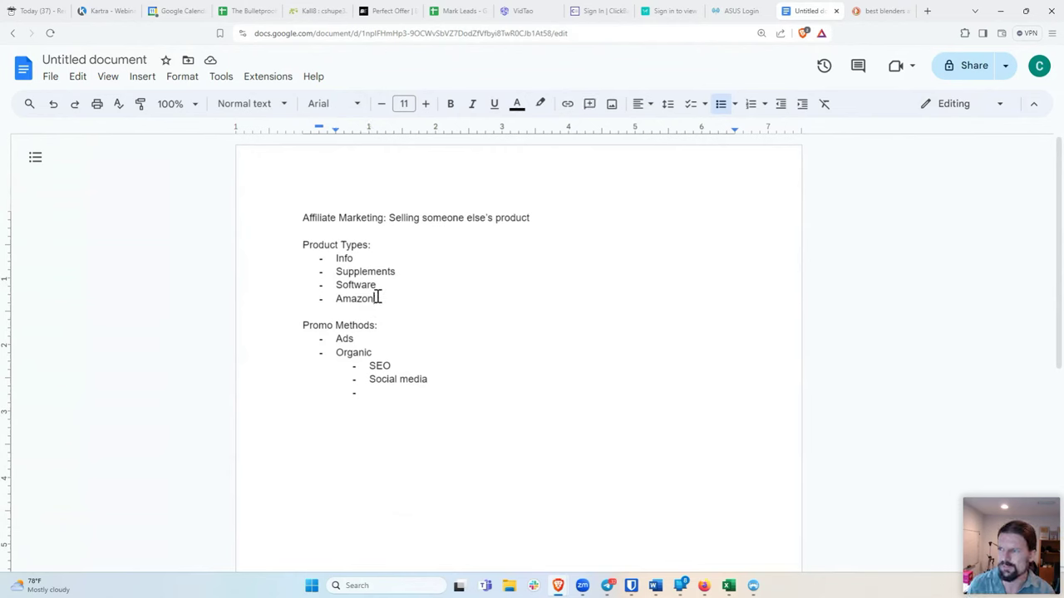
left_click(395, 407)
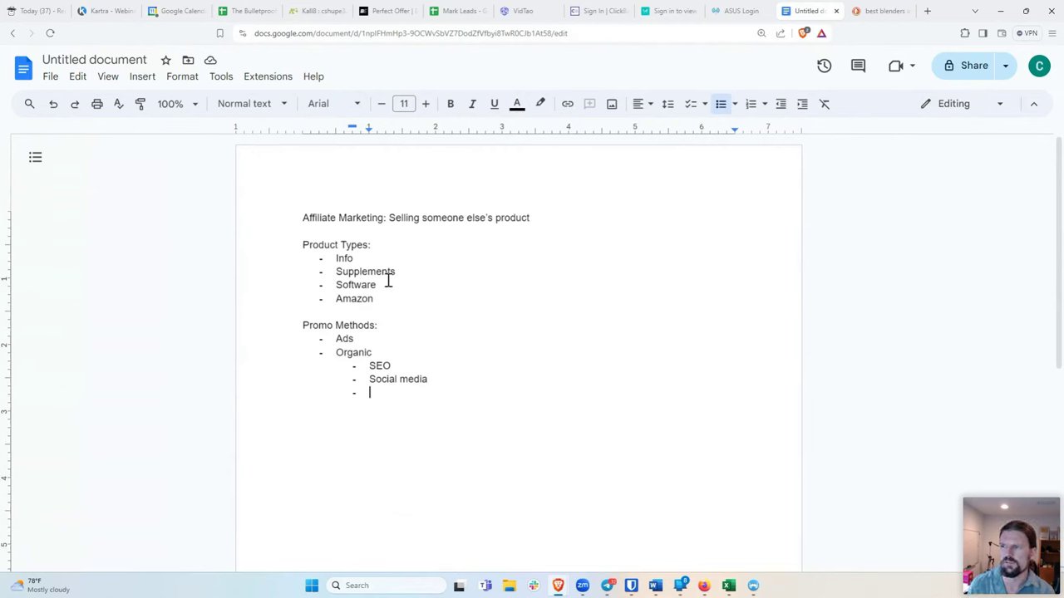
left_click(382, 273)
left_click(397, 288)
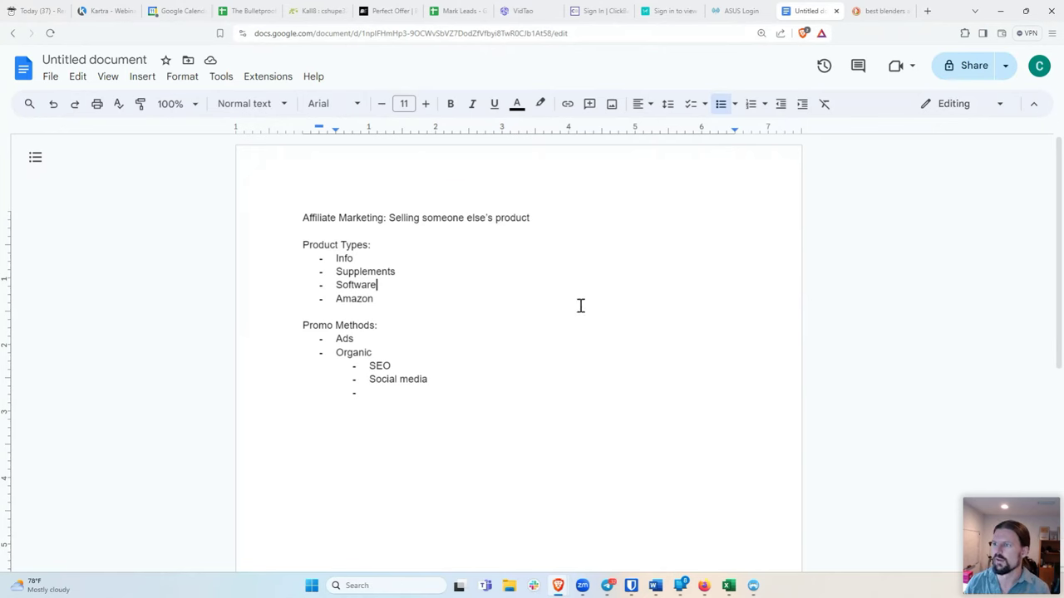
left_click(928, 11)
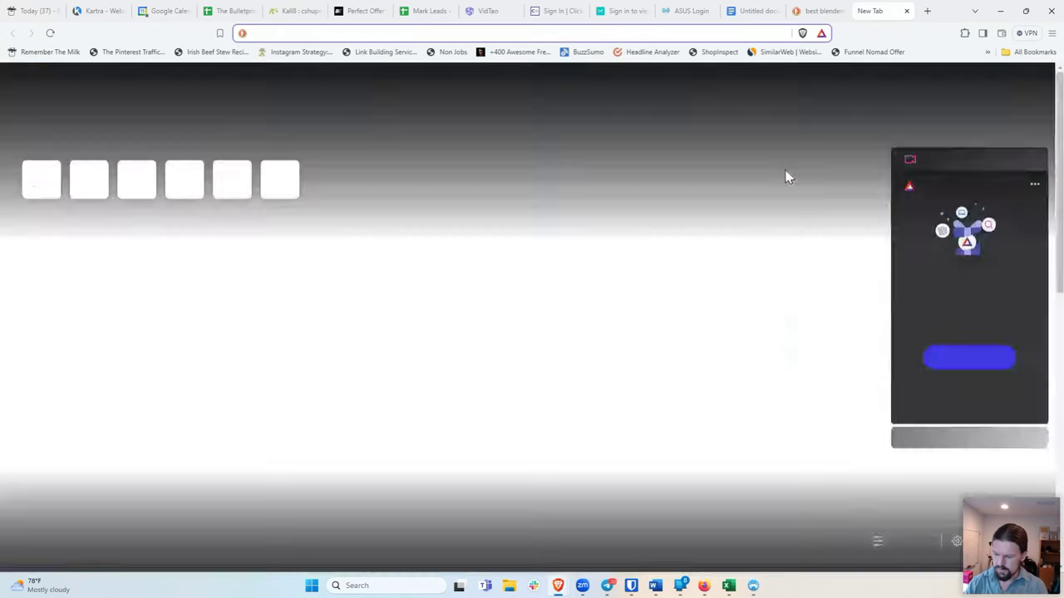
Visit chrisshupe.com/kartra and check the redirected address and the 30-day free trial headline
type("chrisshupe.com/")
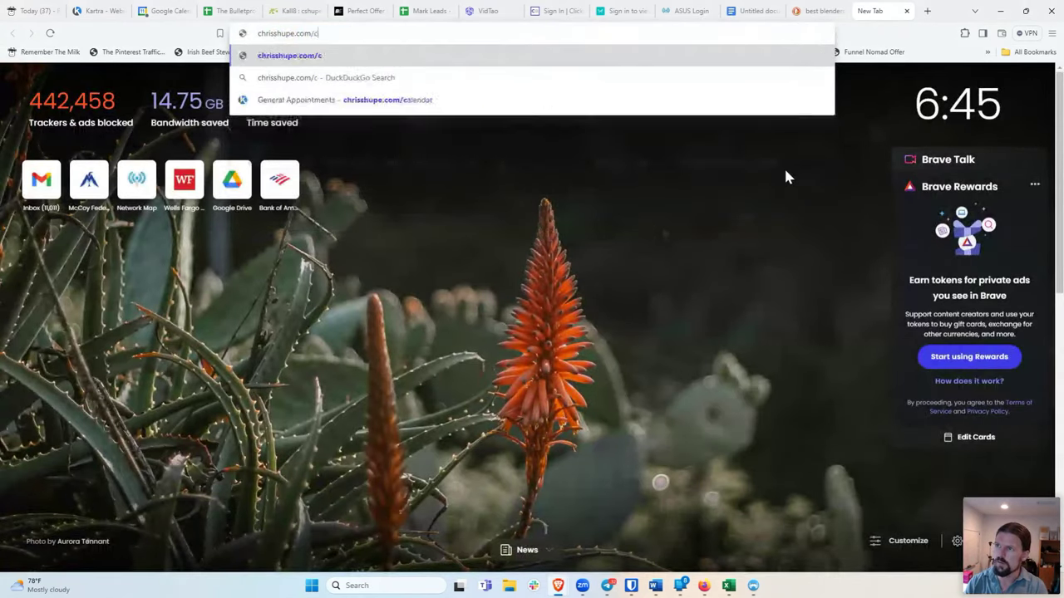
type("kartra")
key("Return")
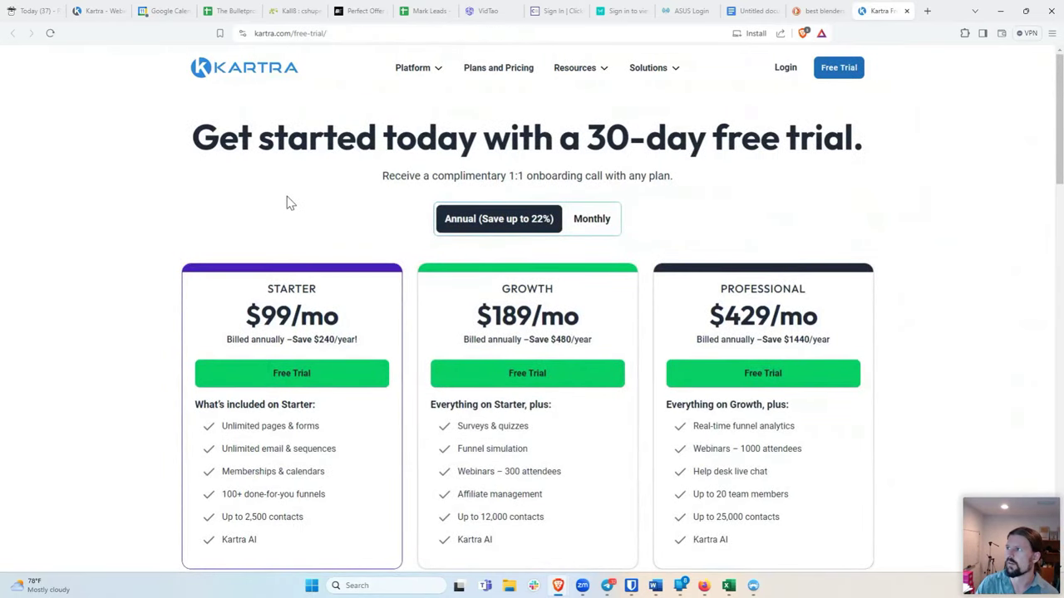
left_click(358, 33)
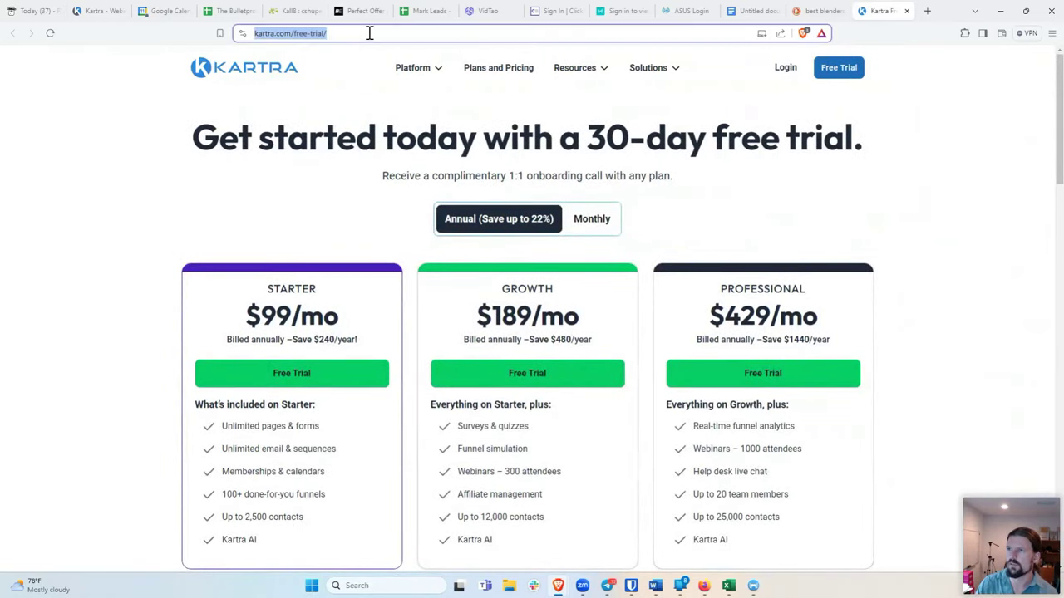
left_click(346, 33)
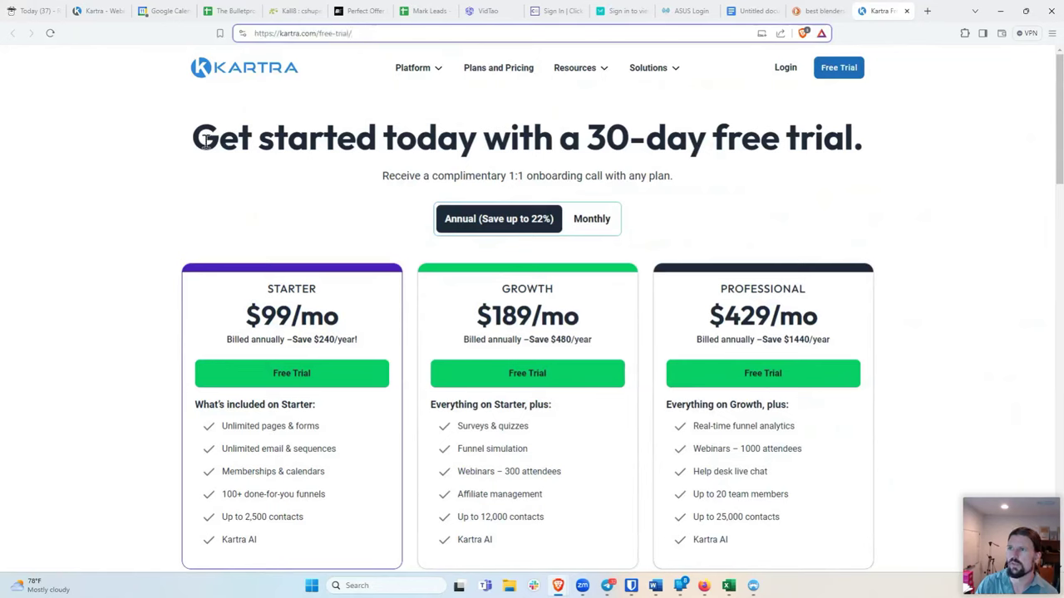
left_click(138, 156)
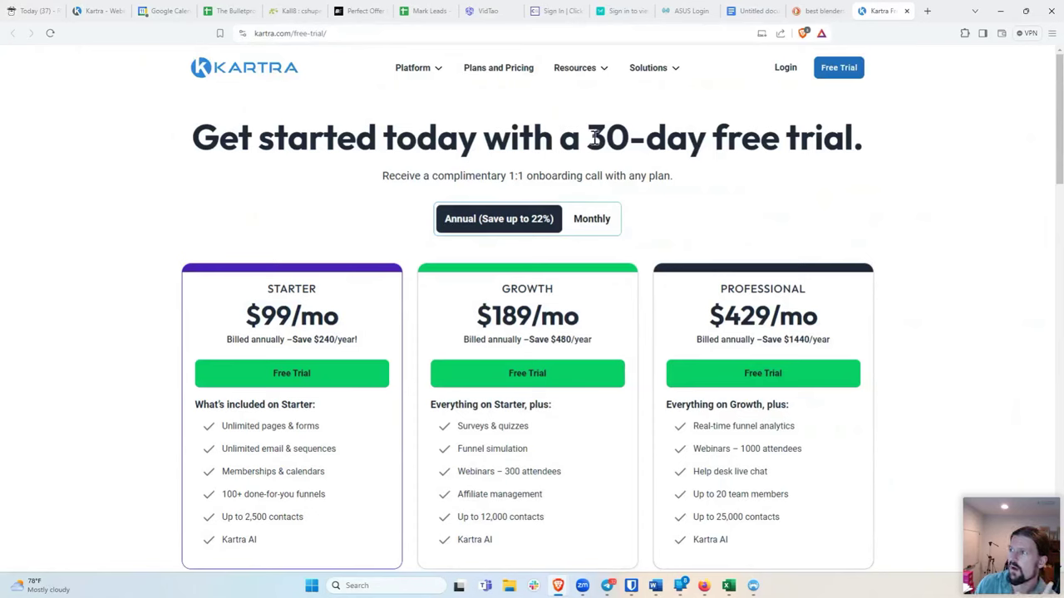
left_click_drag(589, 135, 852, 137)
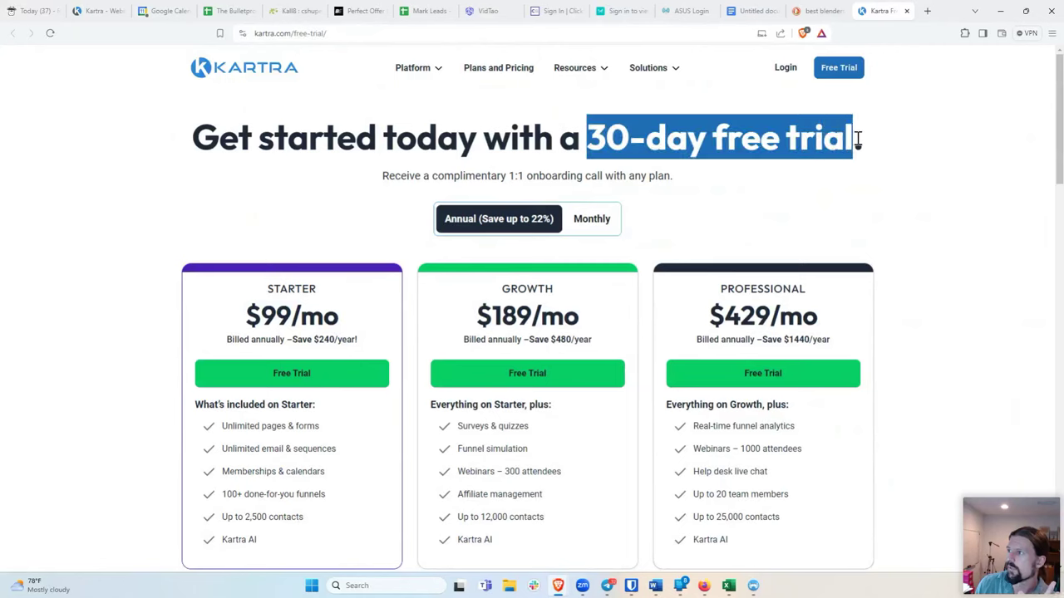
Load kartra.com directly to reach the Kartra home page
left_click(822, 202)
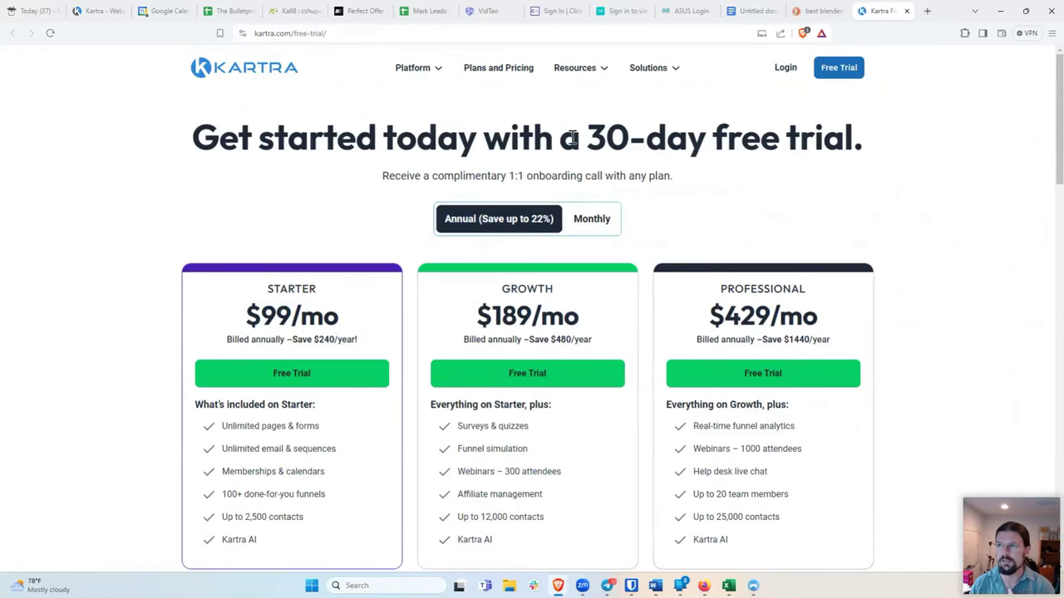
left_click(293, 98)
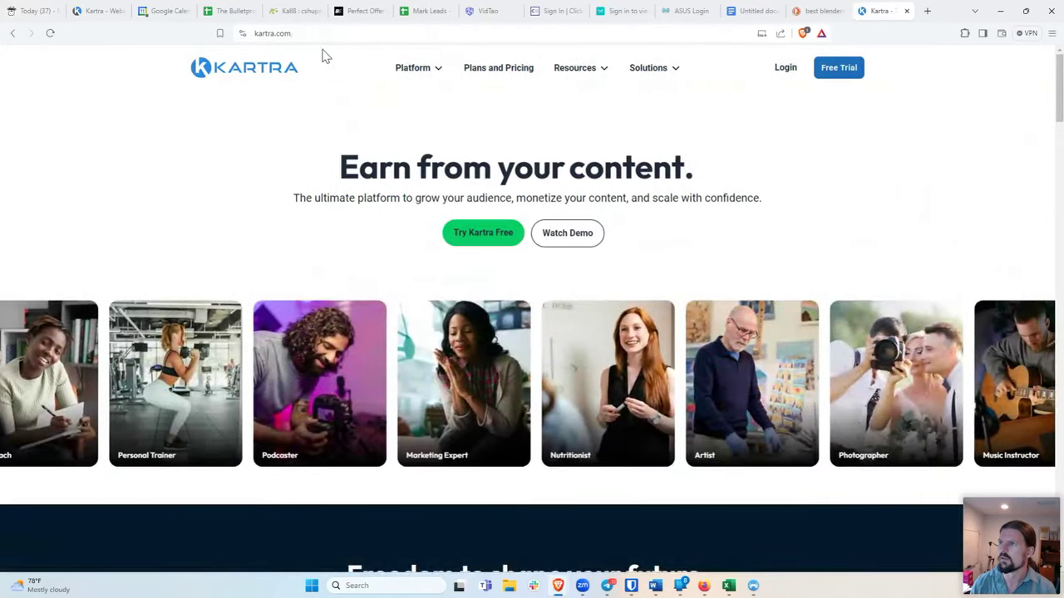
left_click(321, 35)
type("kartra.com")
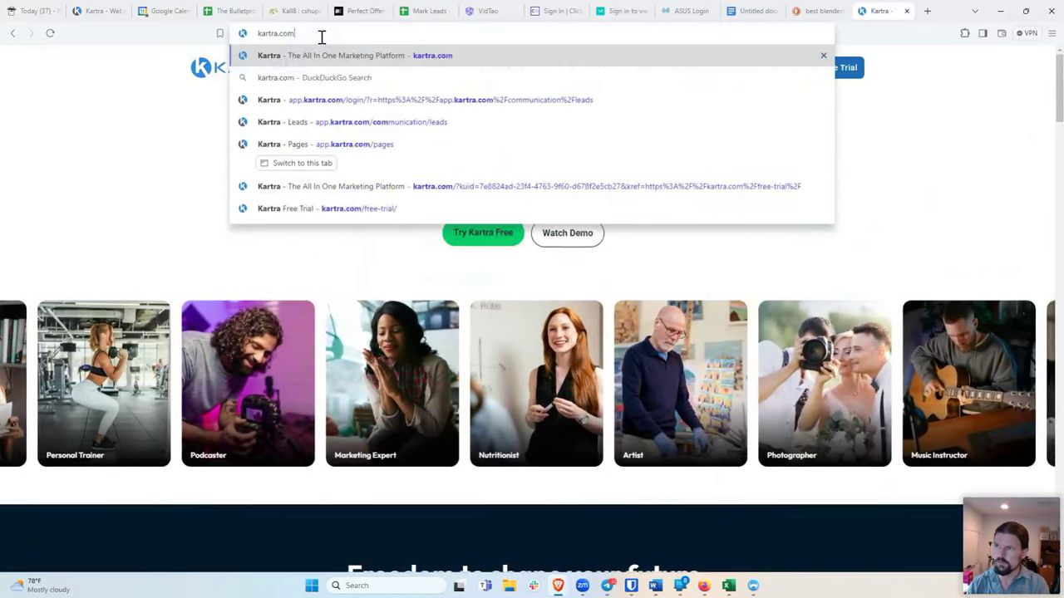
key("Return")
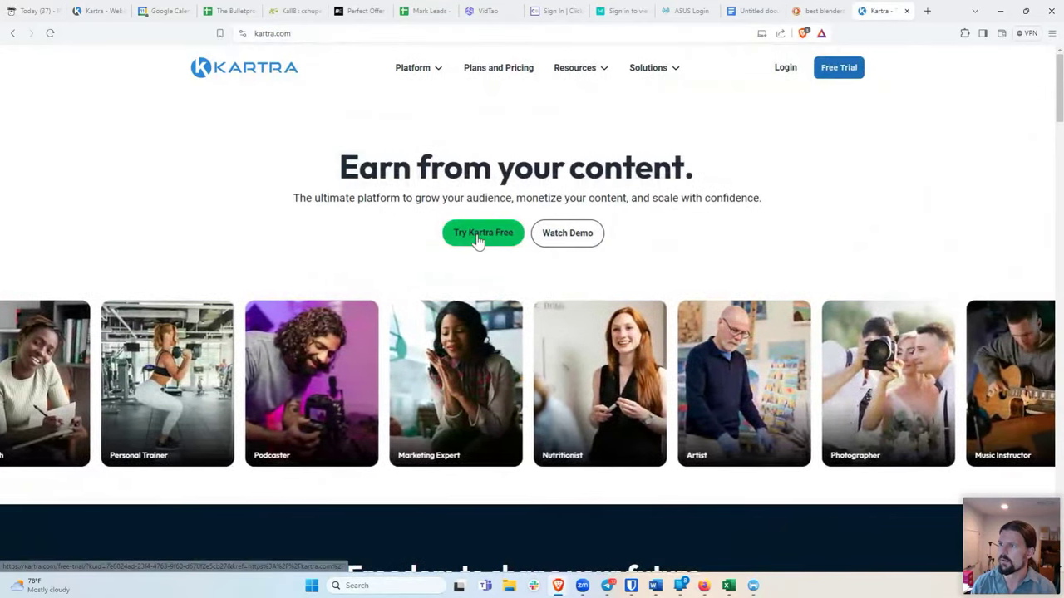
Follow Try Kartra Free to the signup page, return home, then close Kartra for the notes
left_click(475, 233)
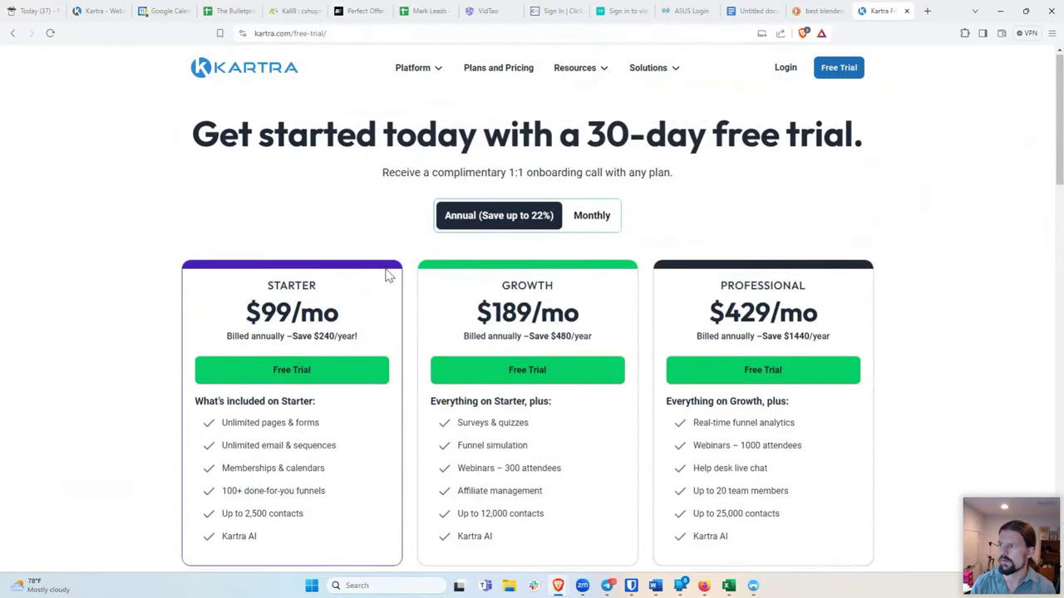
scroll(382, 274, "down", 8)
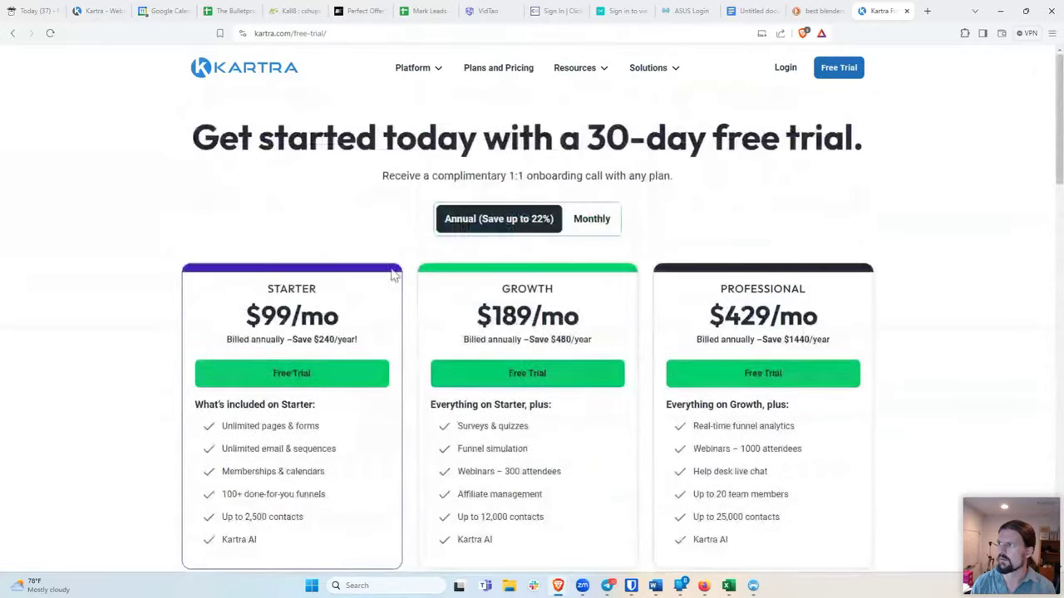
left_click(247, 70)
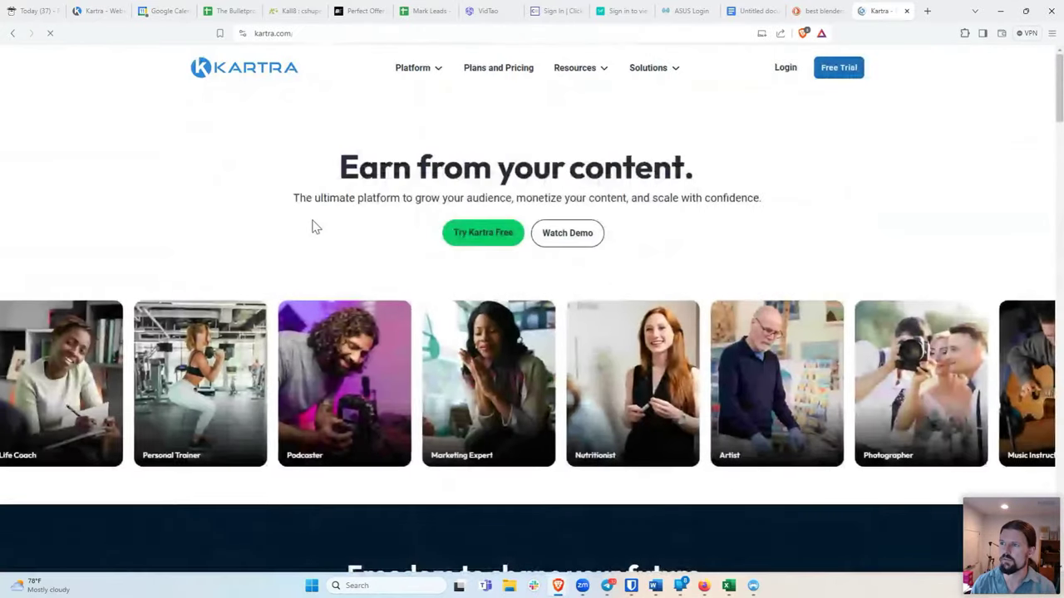
scroll(304, 264, "down", 4)
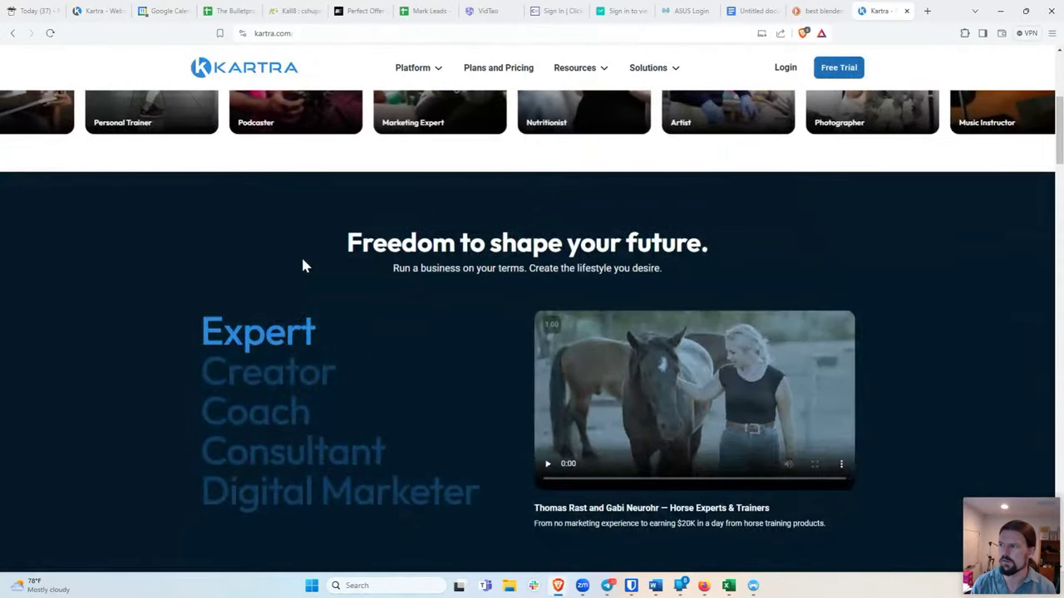
scroll(302, 261, "up", 4)
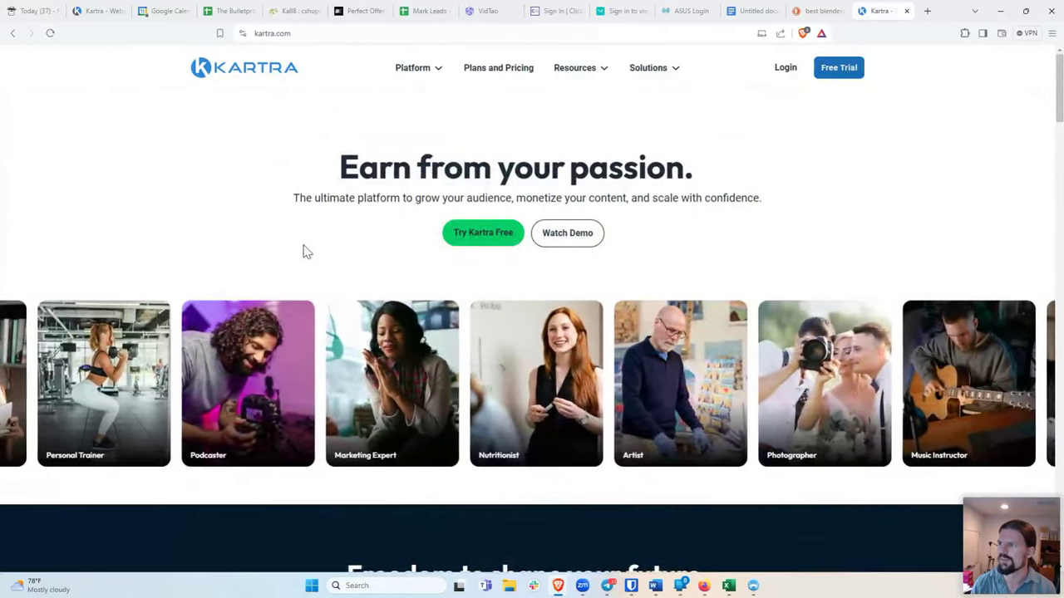
left_click(906, 11)
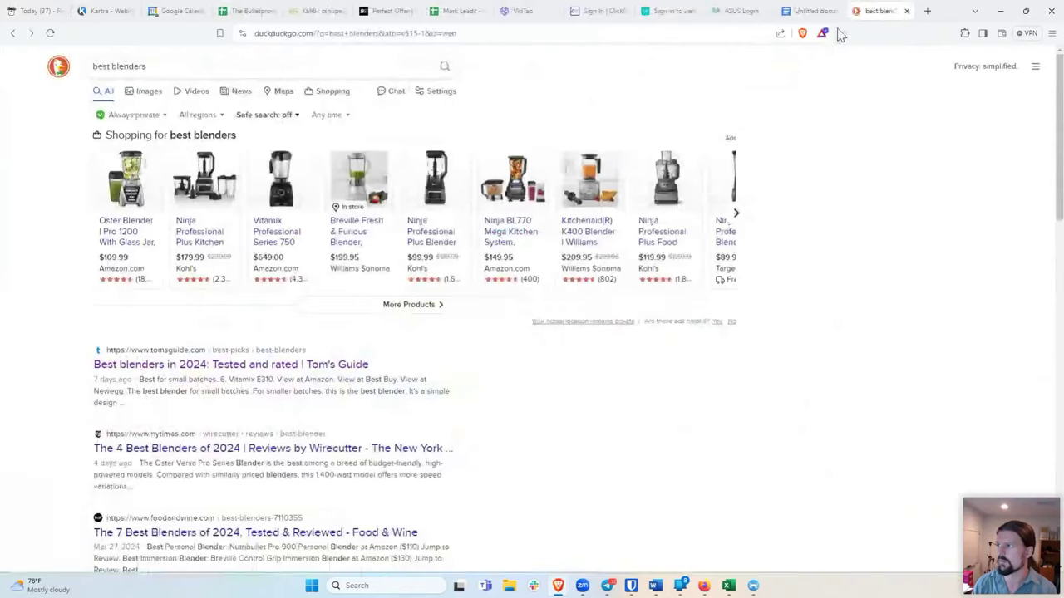
left_click(816, 11)
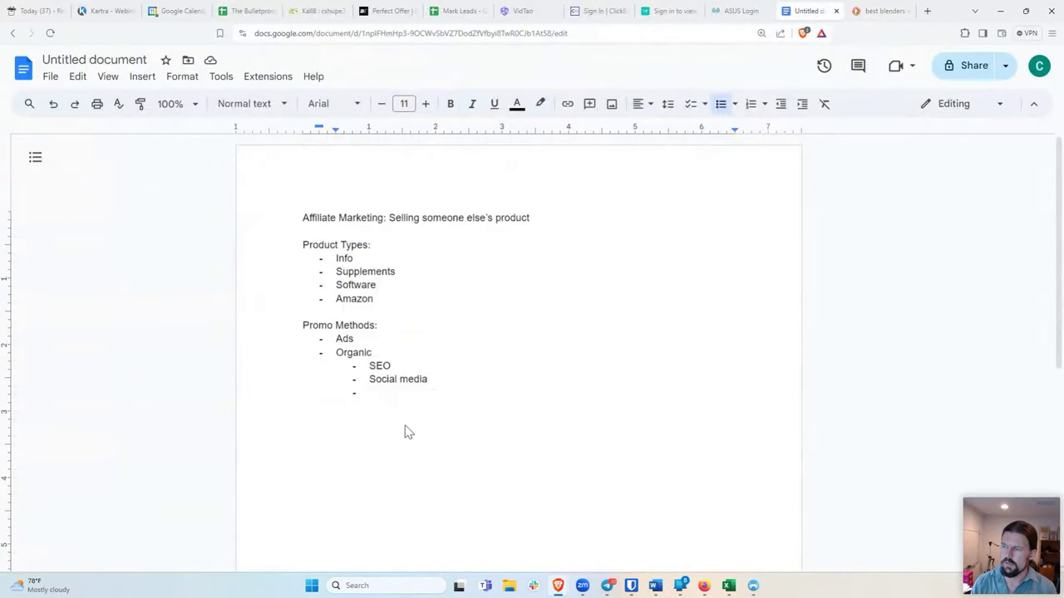
Add 'Email list' and 'Incorporate into products' sub-bullets below Social media, then end the list
left_click(392, 393)
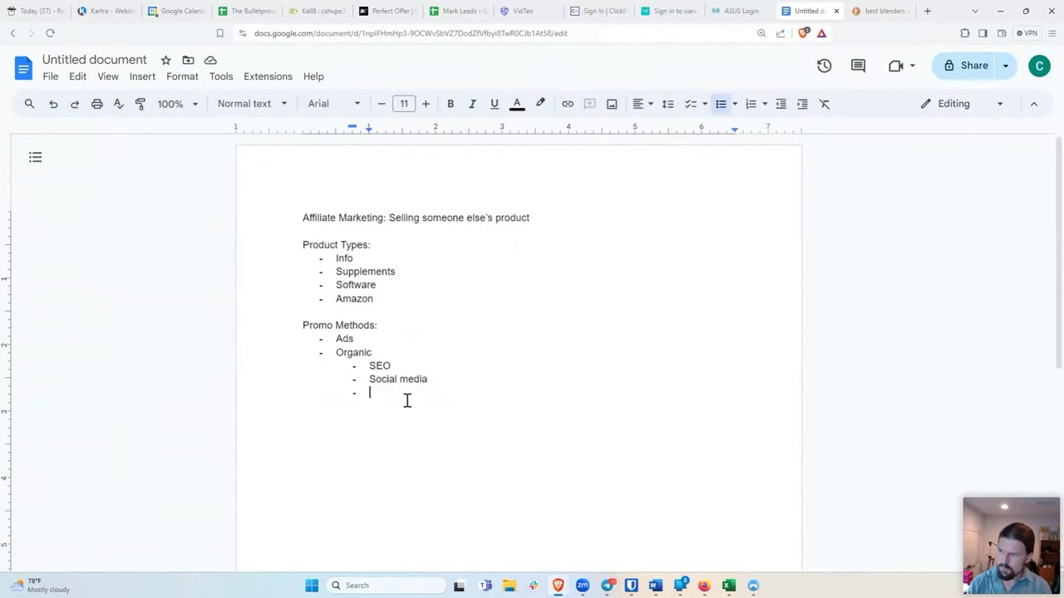
type("Following")
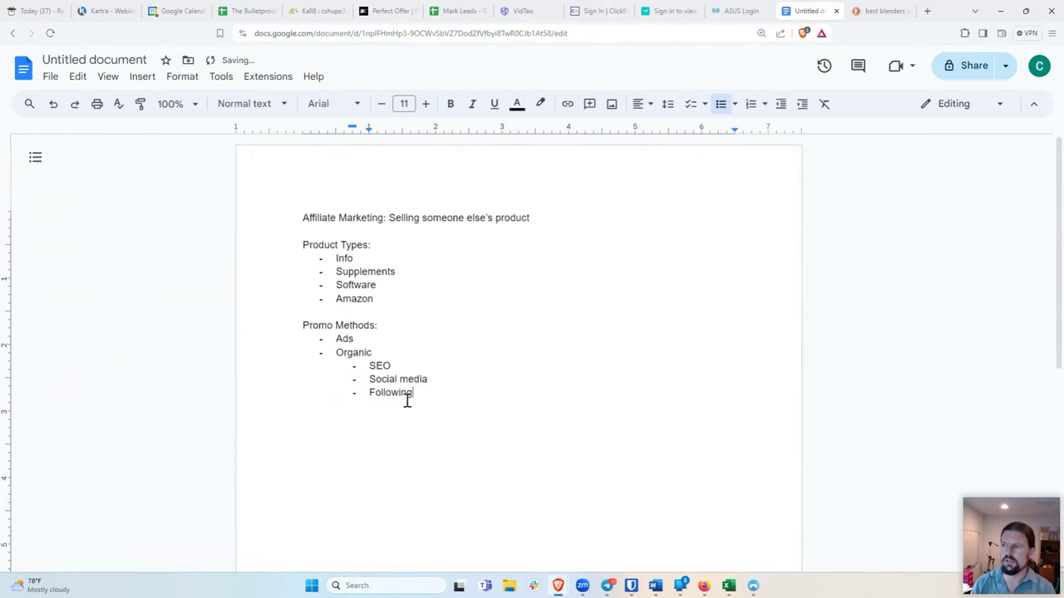
key("BackSpace")
key("BackSpace")
key("BackSpace")
key("BackSpace")
key("BackSpace")
key("BackSpace")
key("BackSpace")
key("BackSpace")
type("Email list")
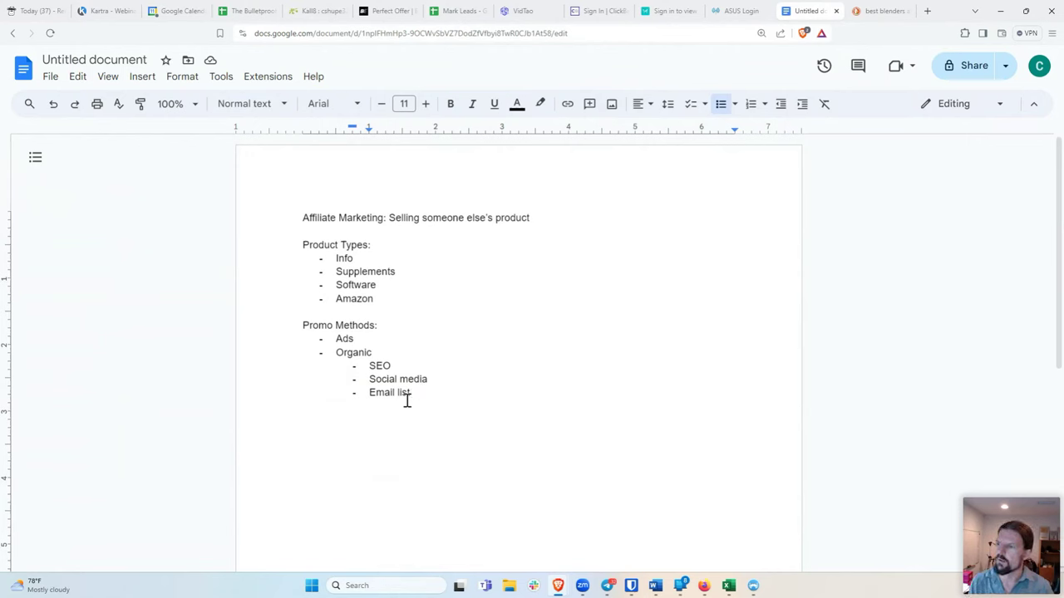
key("Return")
type("Incorp")
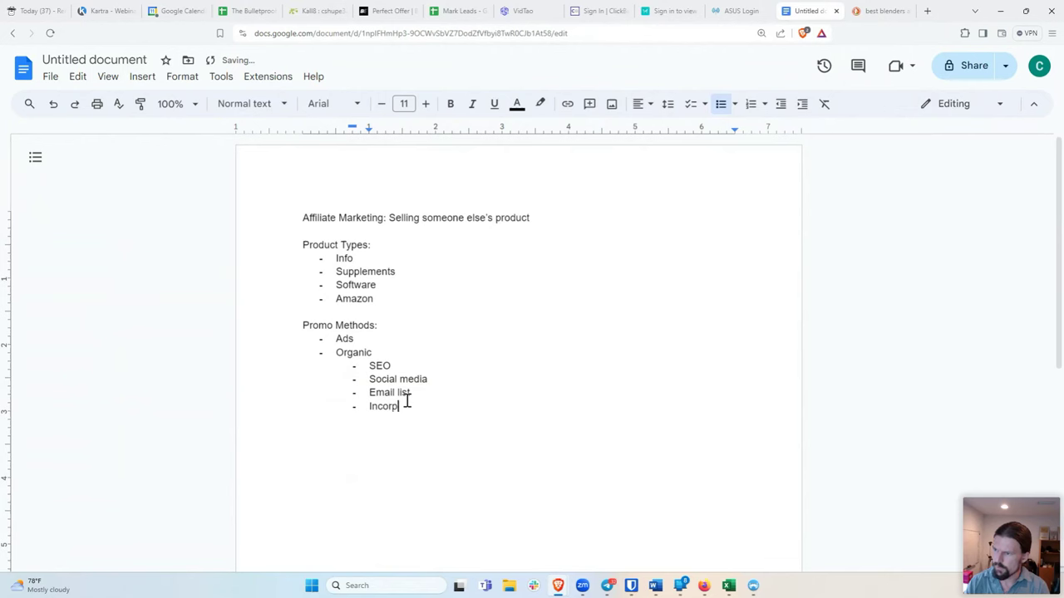
type("orate into products")
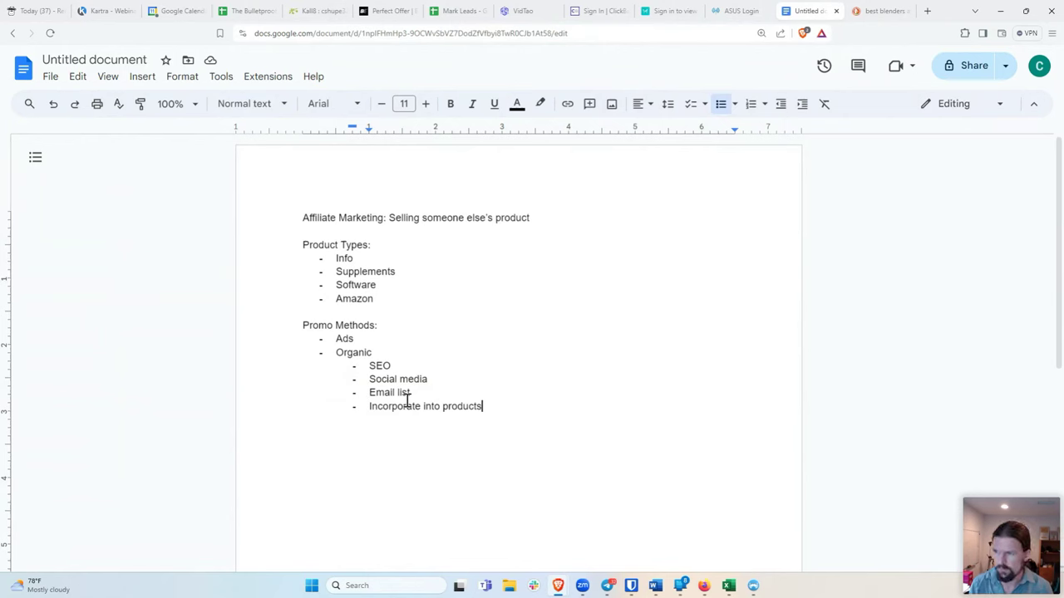
key("Return")
key("Return")
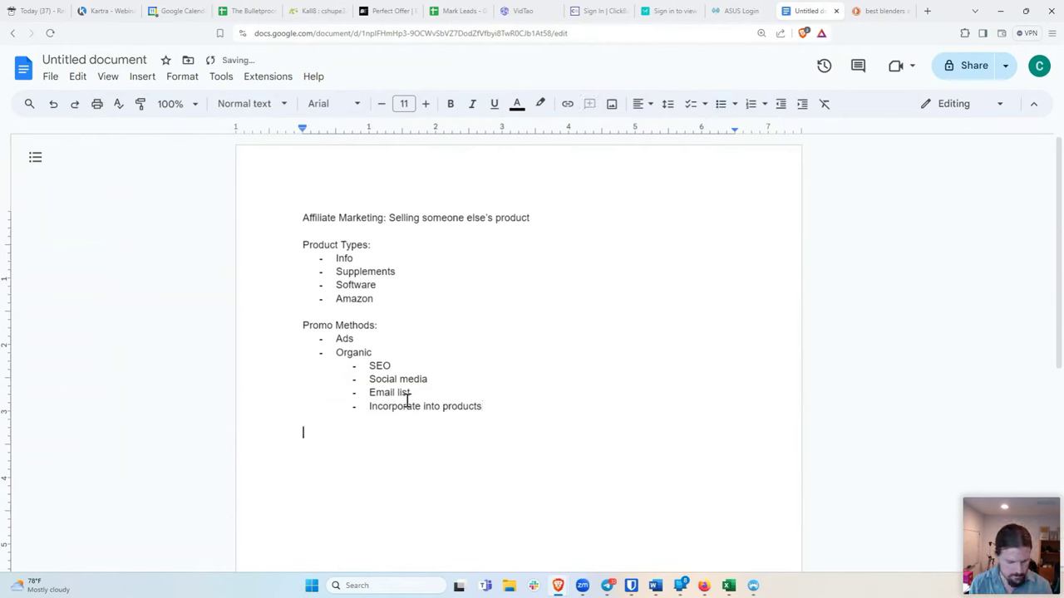
Write an 'Approaches:' heading followed by 'Short term' and 'Long term' bullets
type("Approaches:")
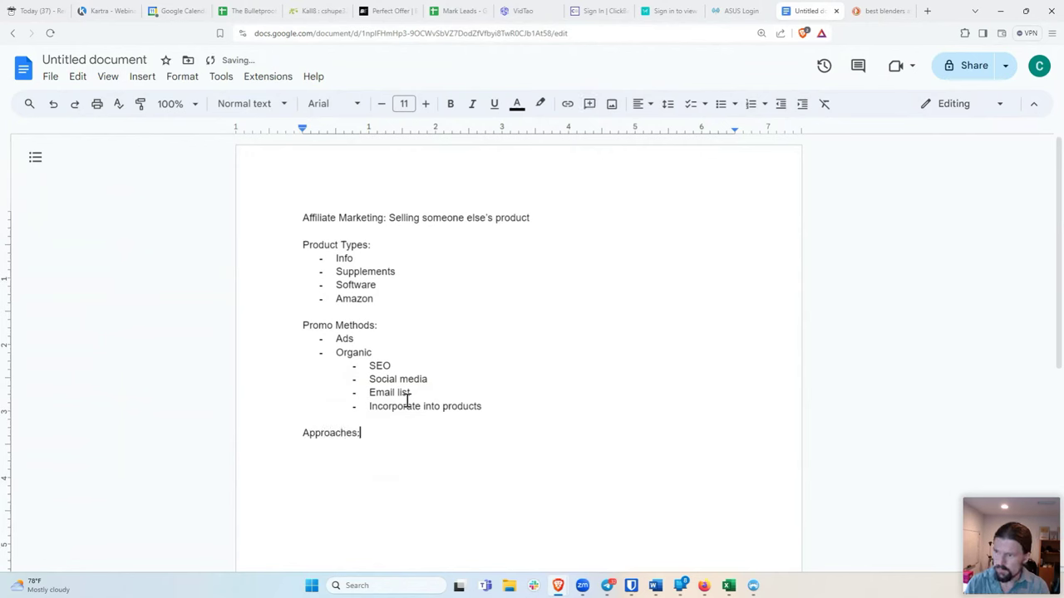
key("Return")
type("- Short t")
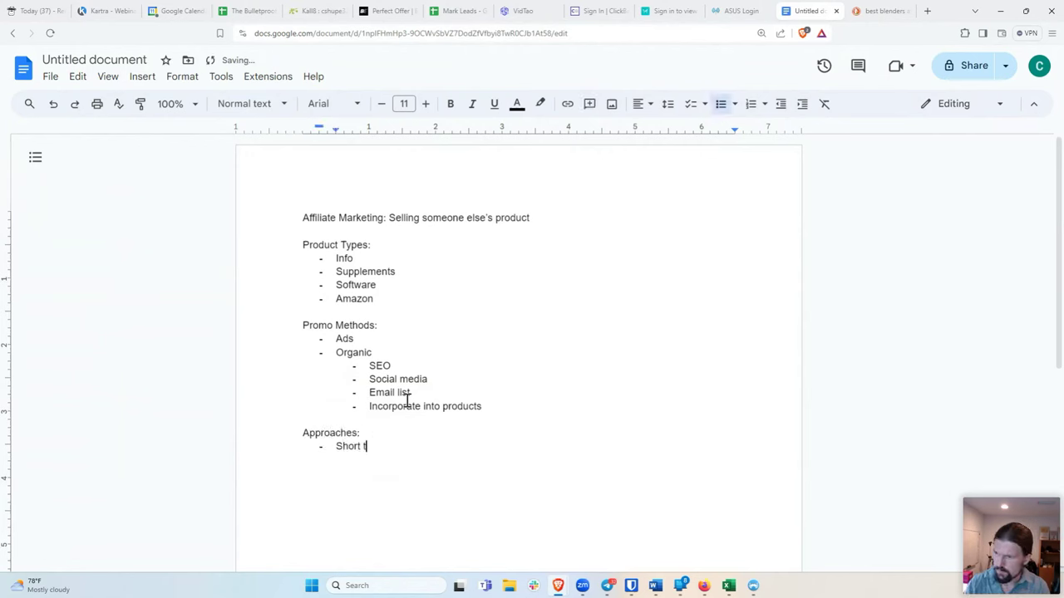
type("erm")
key("Return")
type("Long term")
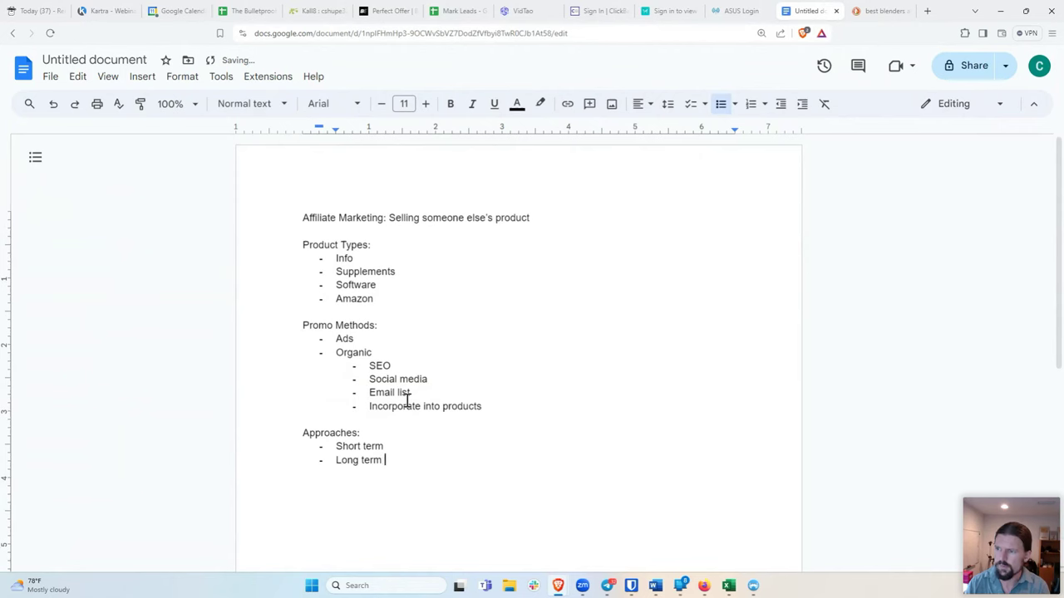
key("BackSpace")
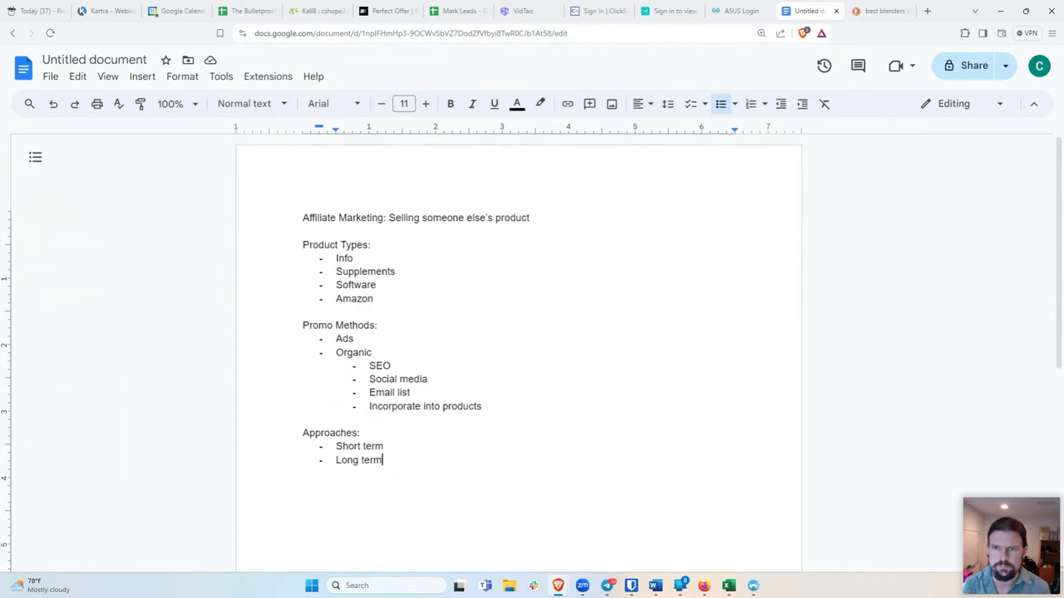
left_click(406, 450)
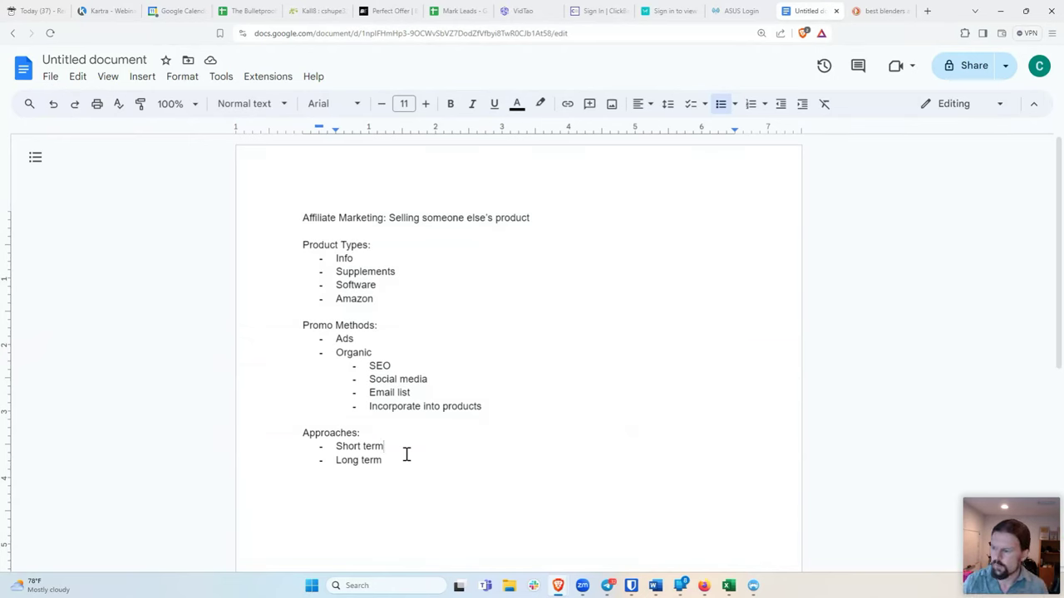
Drop the empty bullet after 'Long term' to finish the notes, then switch to ClickBank sign-in
left_click(407, 460)
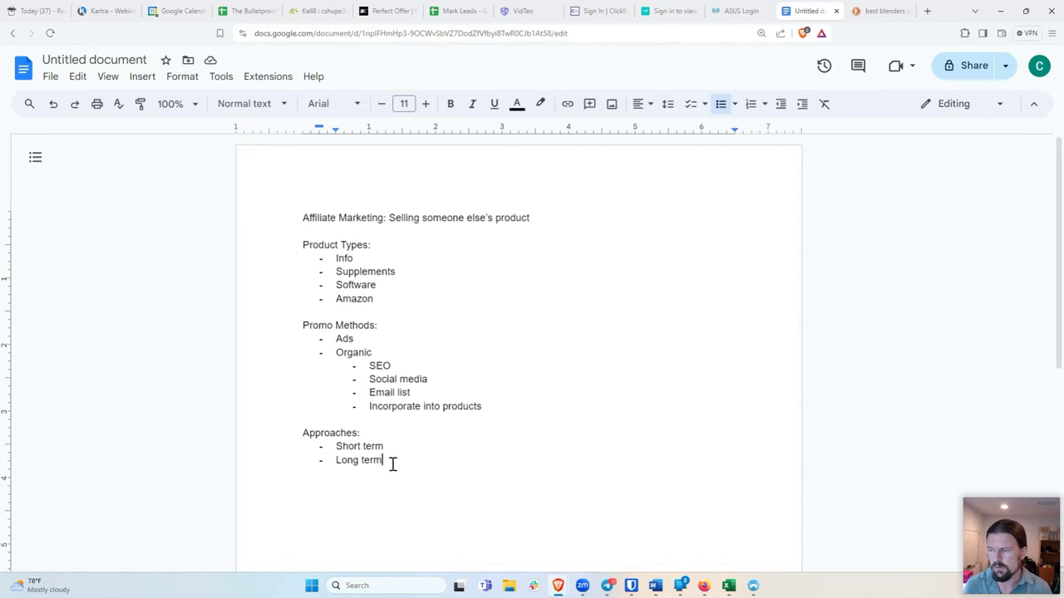
scroll(393, 465, "down", 2)
scroll(391, 470, "up", 1)
left_click(389, 288)
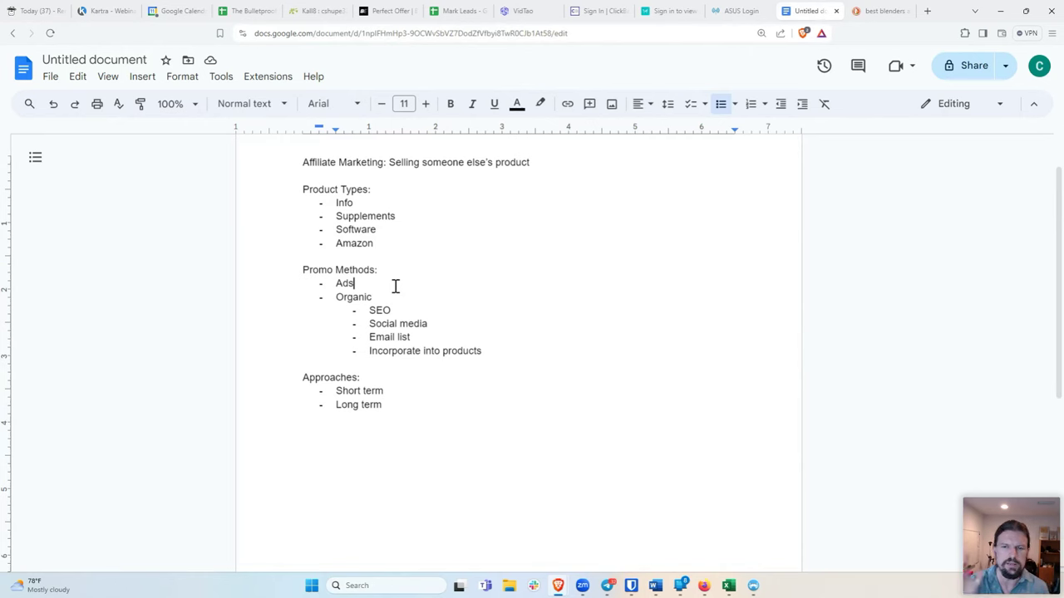
left_click(397, 395)
left_click(397, 416)
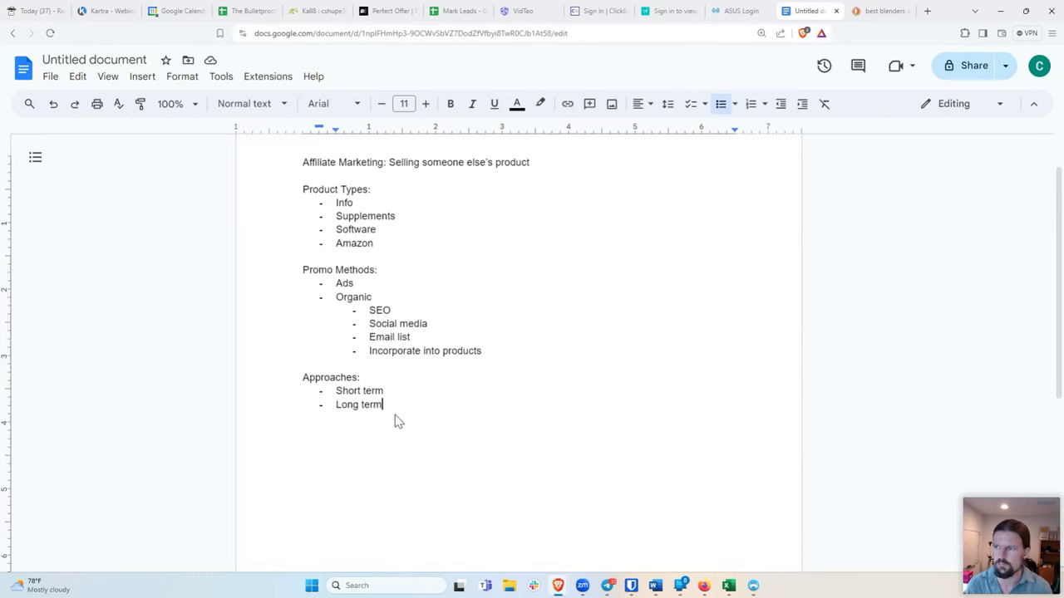
key("Return")
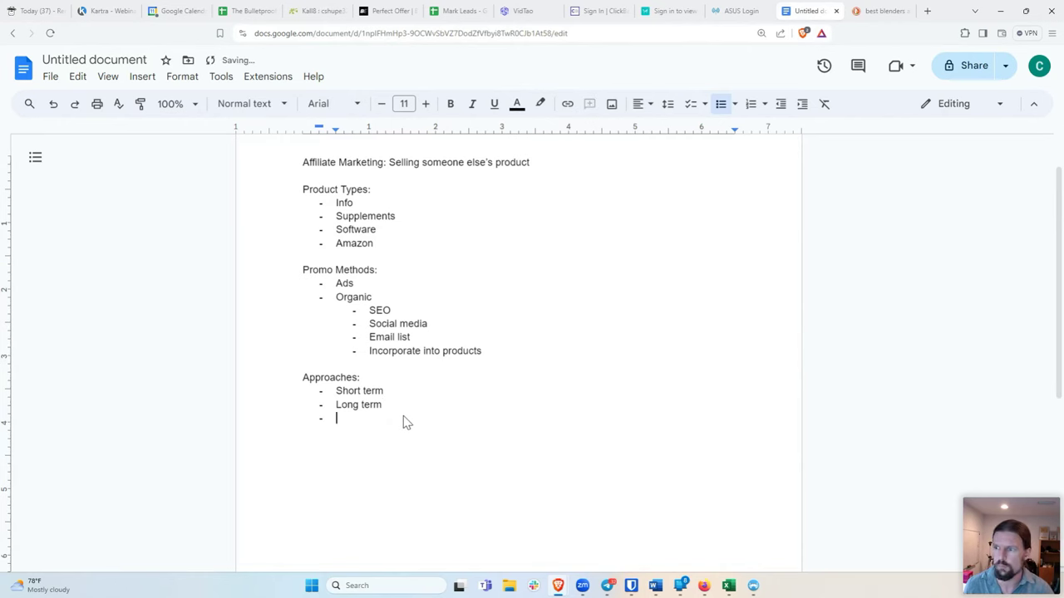
key("Return")
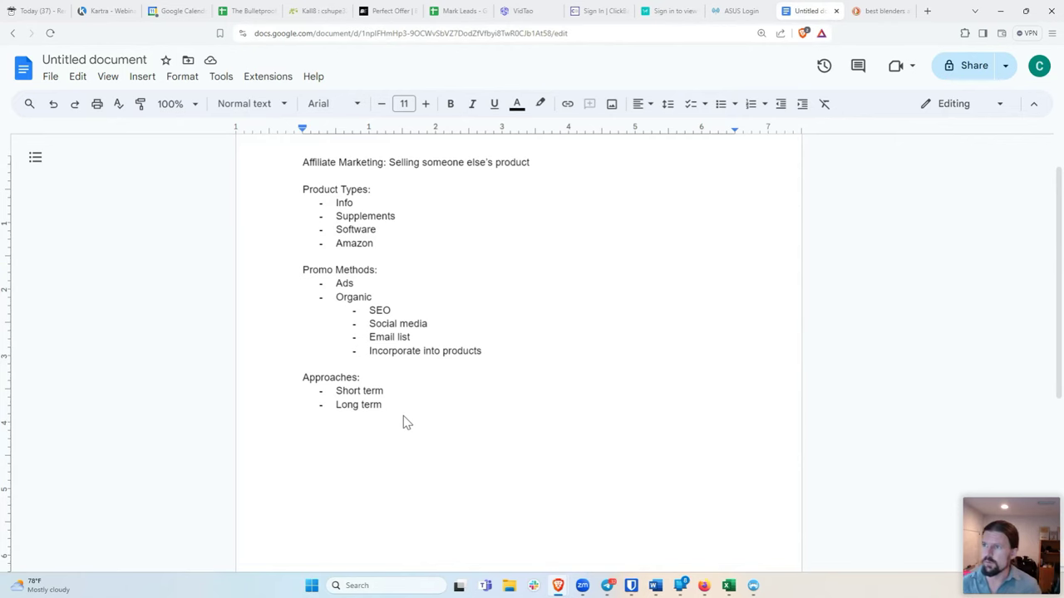
scroll(404, 419, "up", 2)
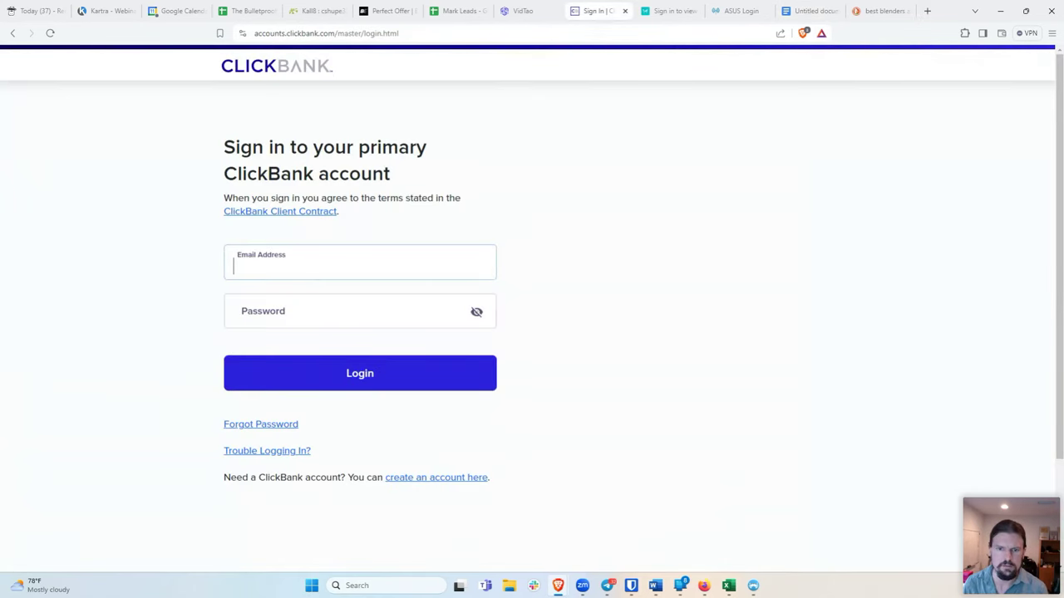
key("ctrl+shift+space")
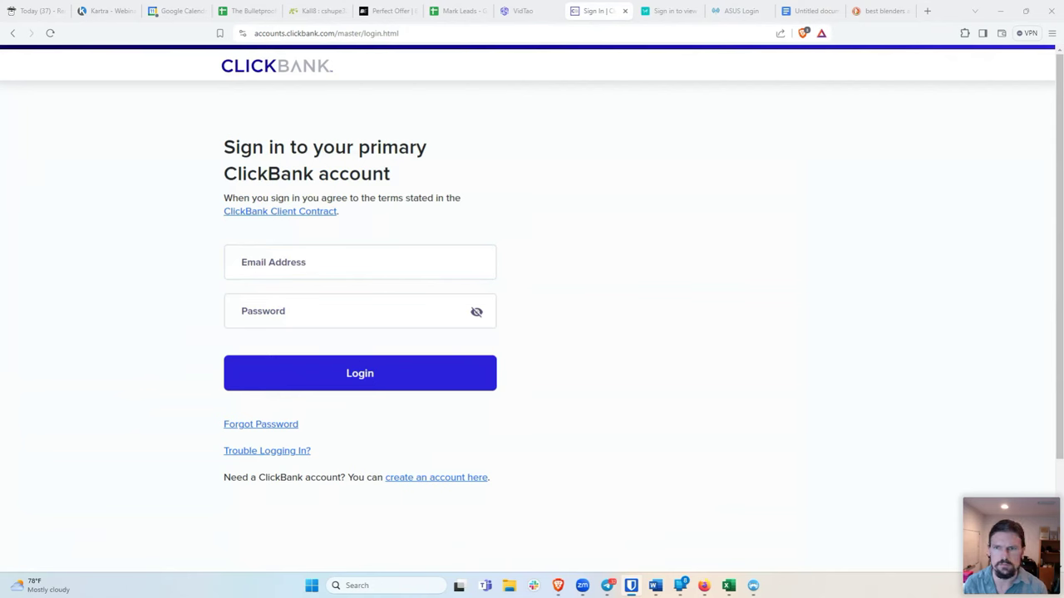
Log in to ClickBank with the saved account e-mail and autofilled password
left_click(252, 261)
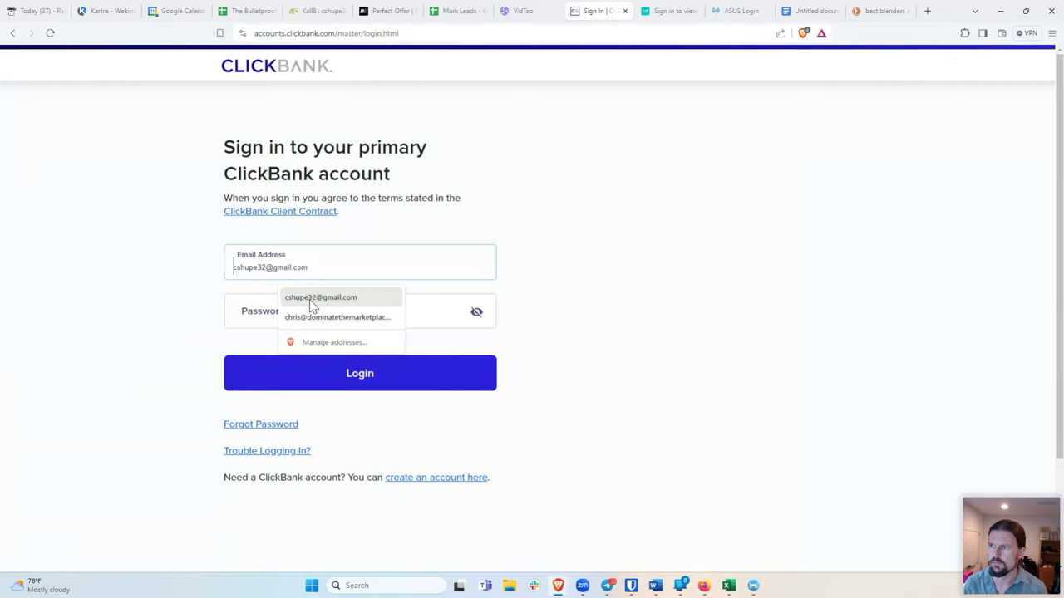
left_click(291, 314)
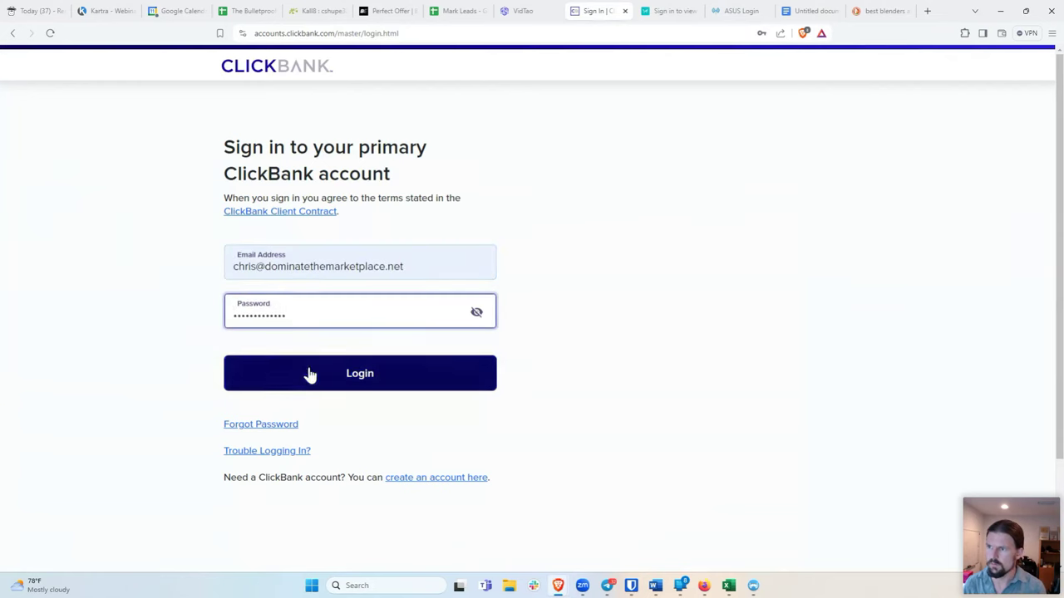
left_click(309, 375)
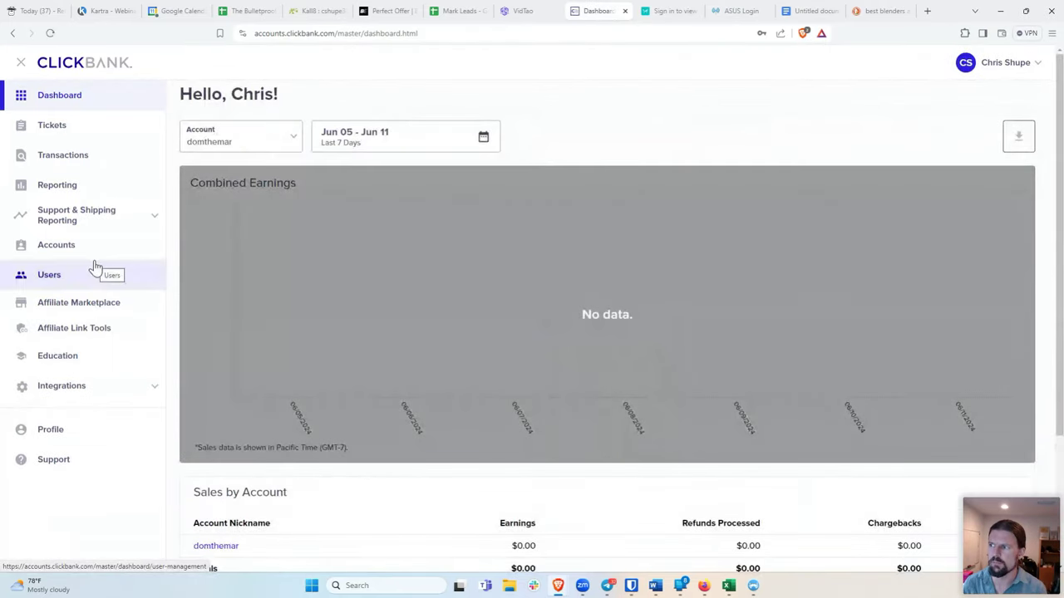
Open Affiliate Marketplace from the dashboard sidebar and scroll through its categories
left_click(72, 304)
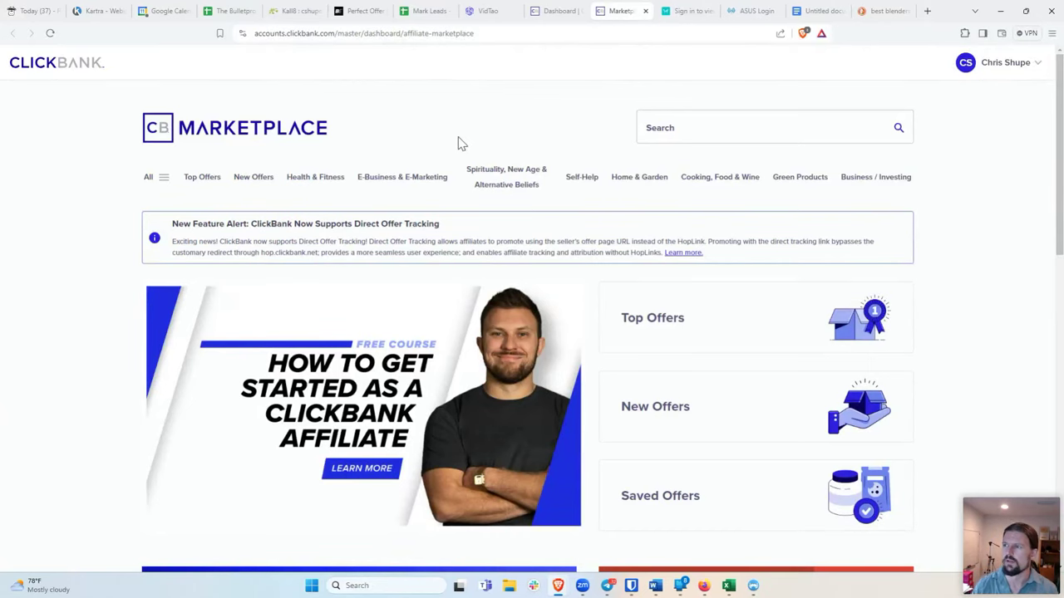
scroll(257, 302, "down", 2)
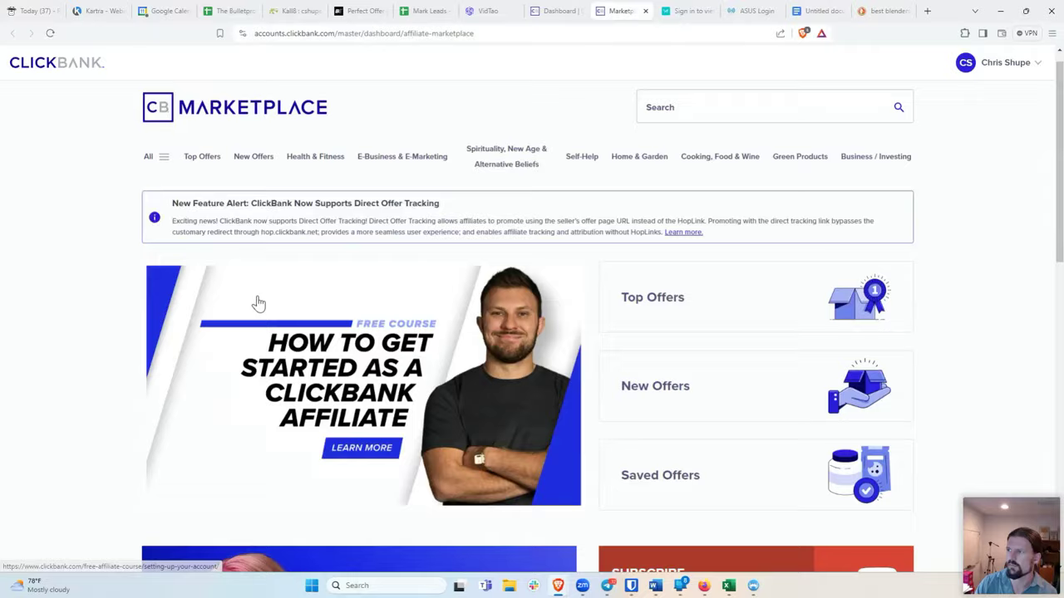
scroll(254, 302, "down", 1)
scroll(254, 301, "up", 3)
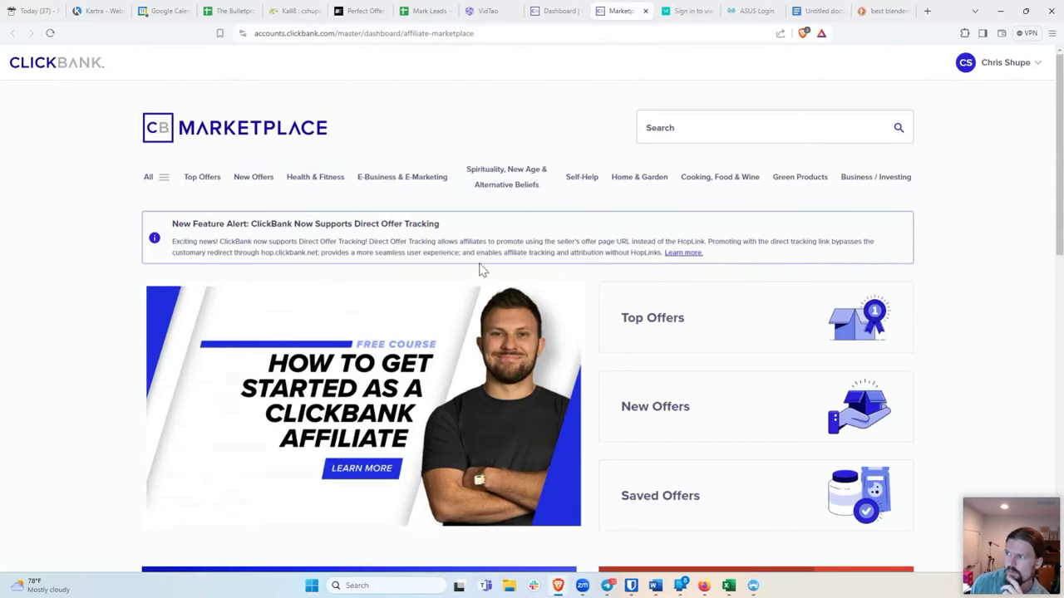
Open Top Offers and examine Java Burn's Dietary Supplements category listing
left_click(677, 331)
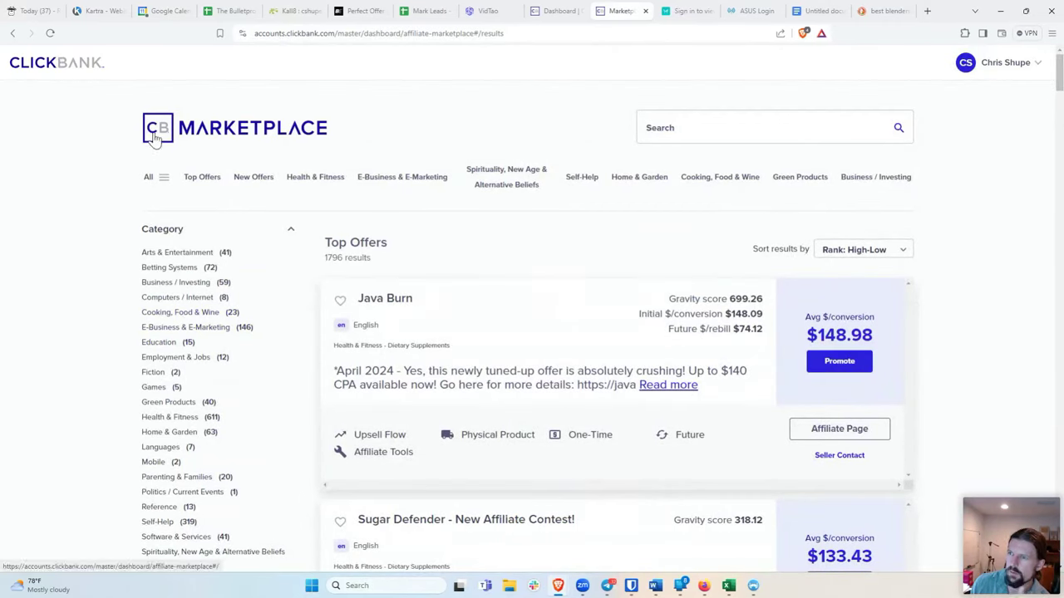
mouse_move(742, 300)
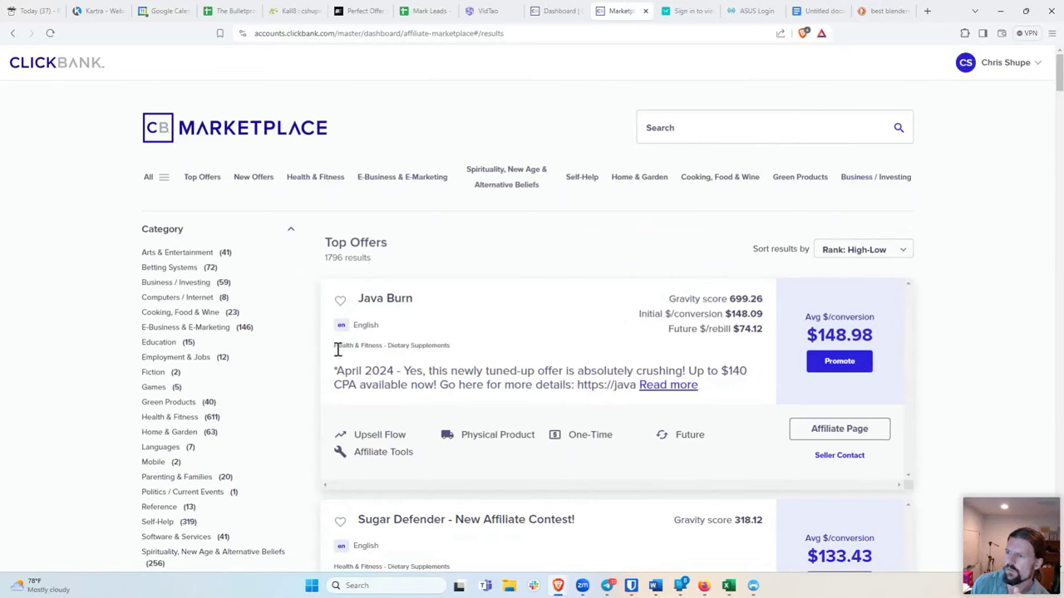
left_click_drag(333, 346, 474, 349)
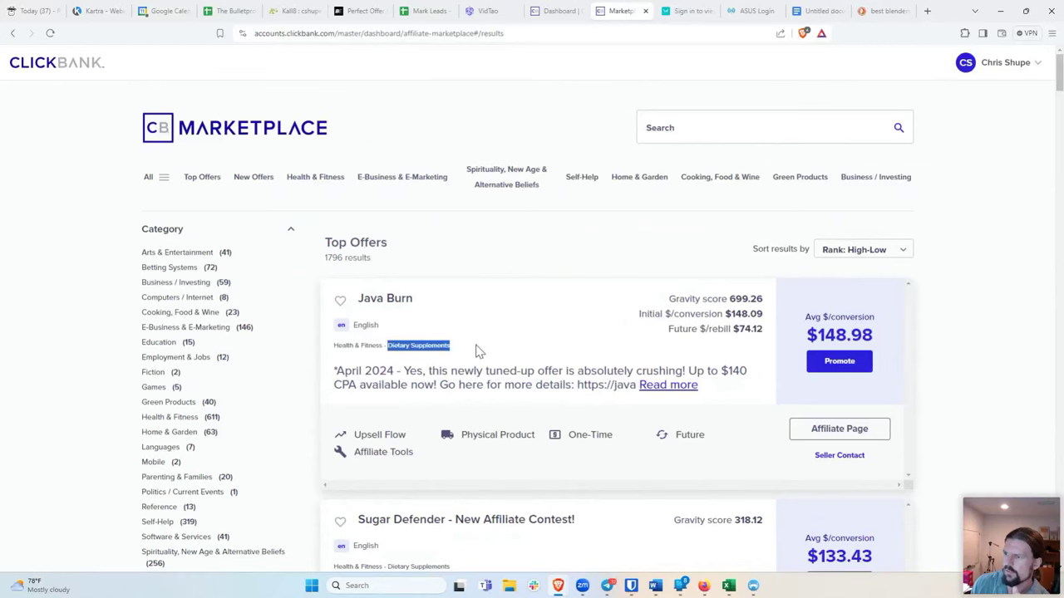
left_click(470, 352)
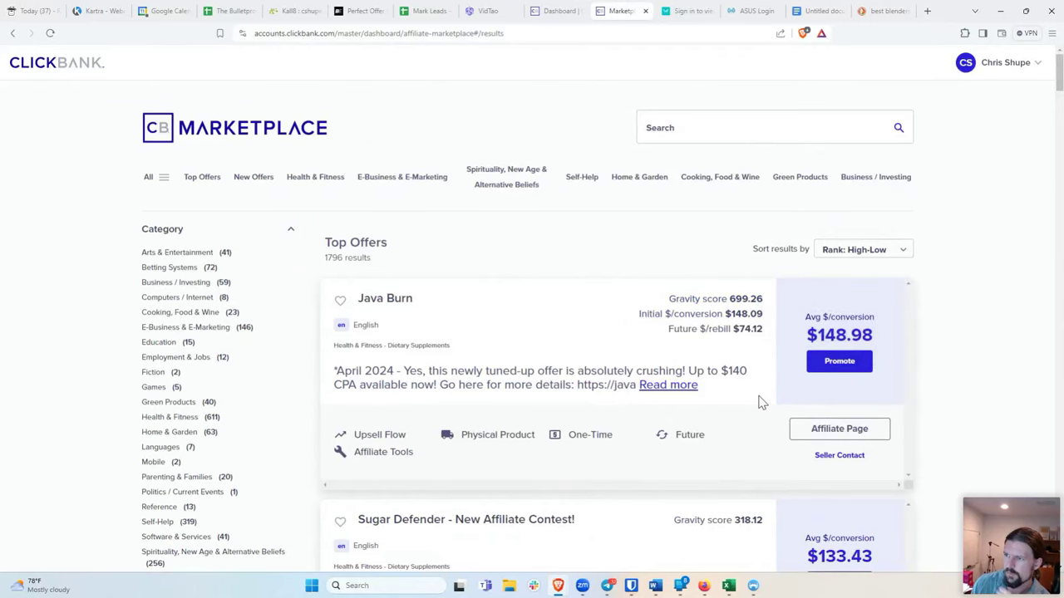
Scroll the Top Offers results and check the sort dropdown, keeping the high-low order
scroll(758, 403, "down", 2)
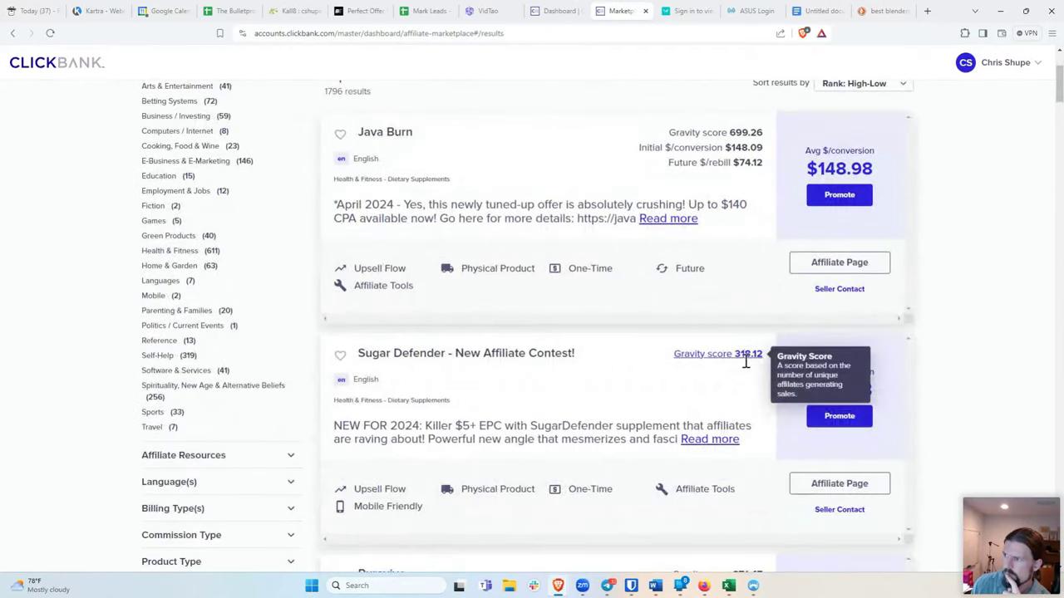
scroll(739, 386, "down", 2)
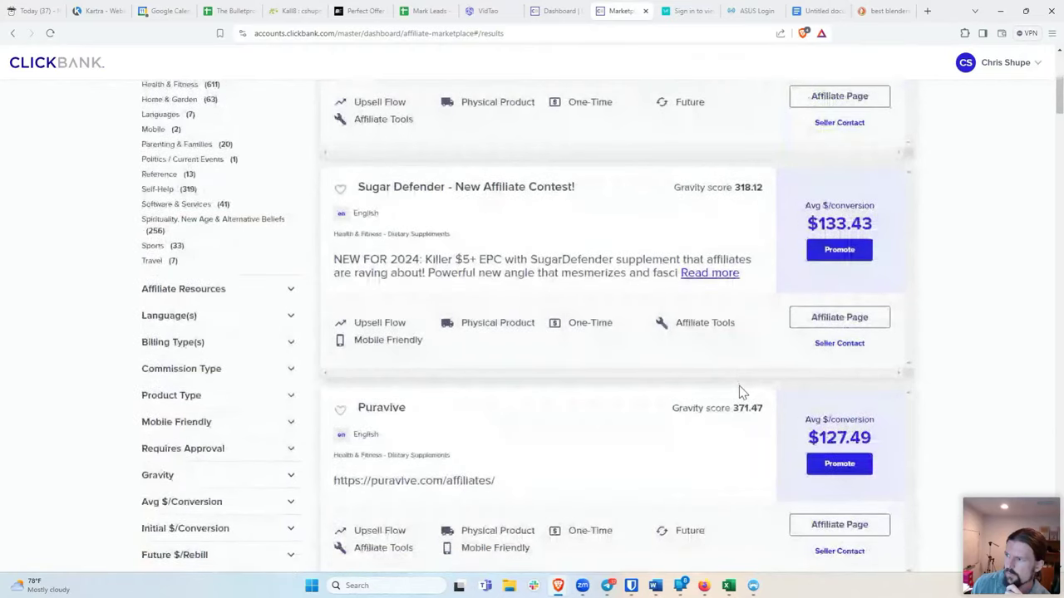
scroll(738, 385, "down", 3)
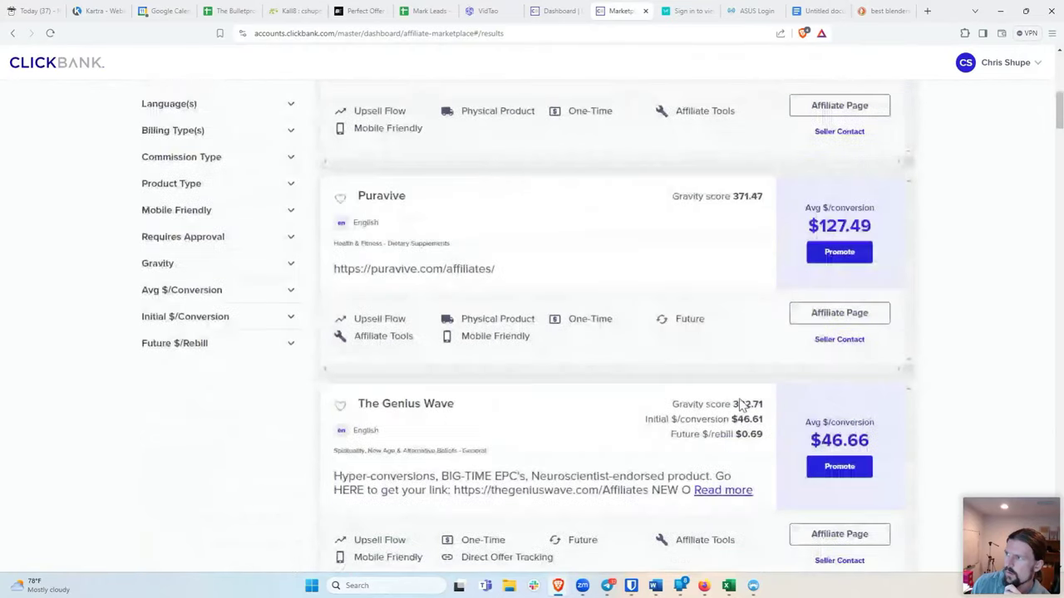
scroll(736, 441, "up", 8)
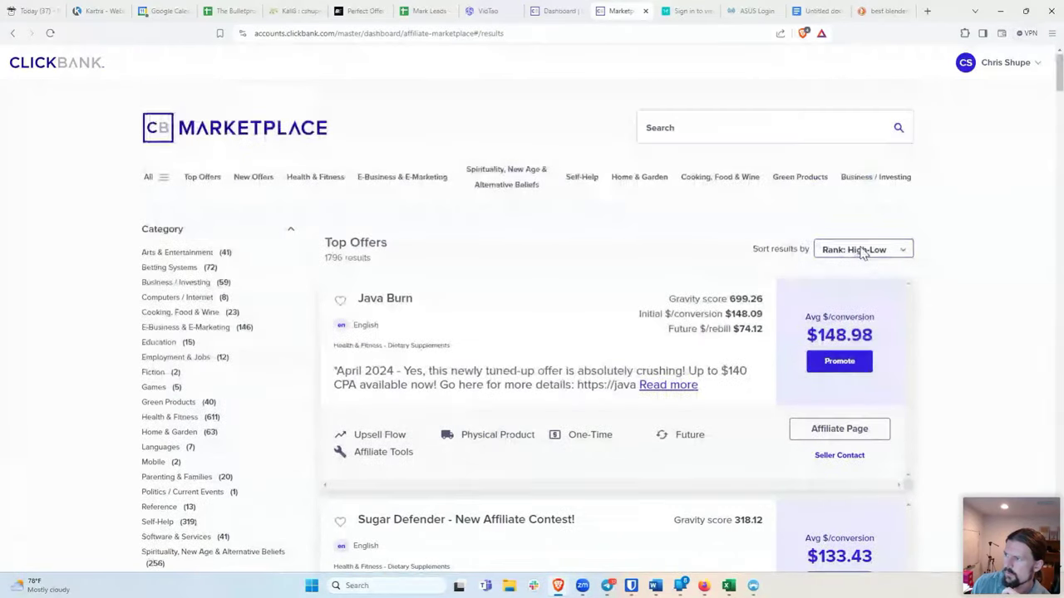
left_click(862, 251)
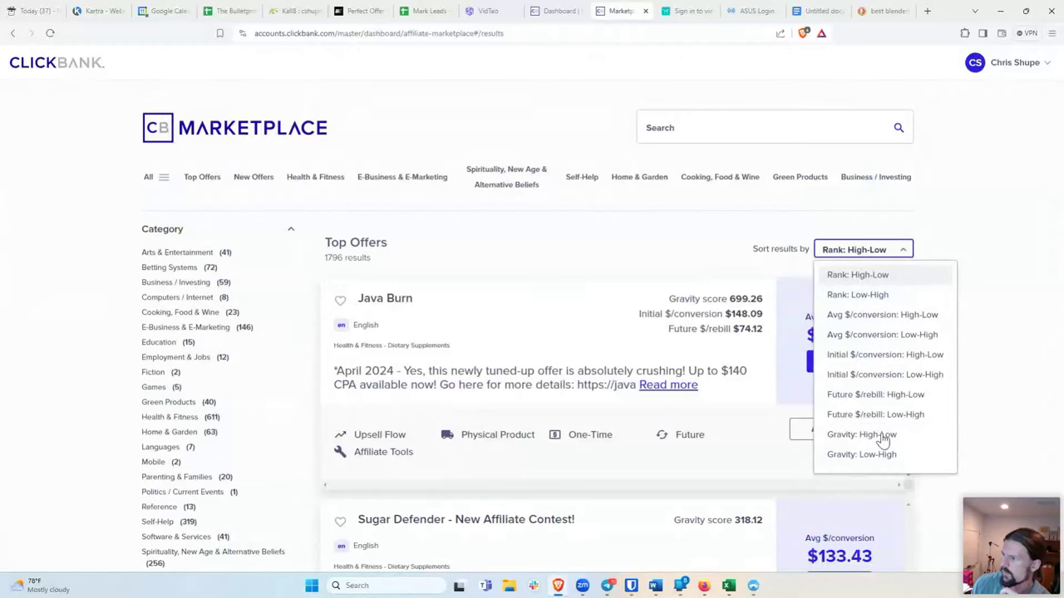
left_click(989, 323)
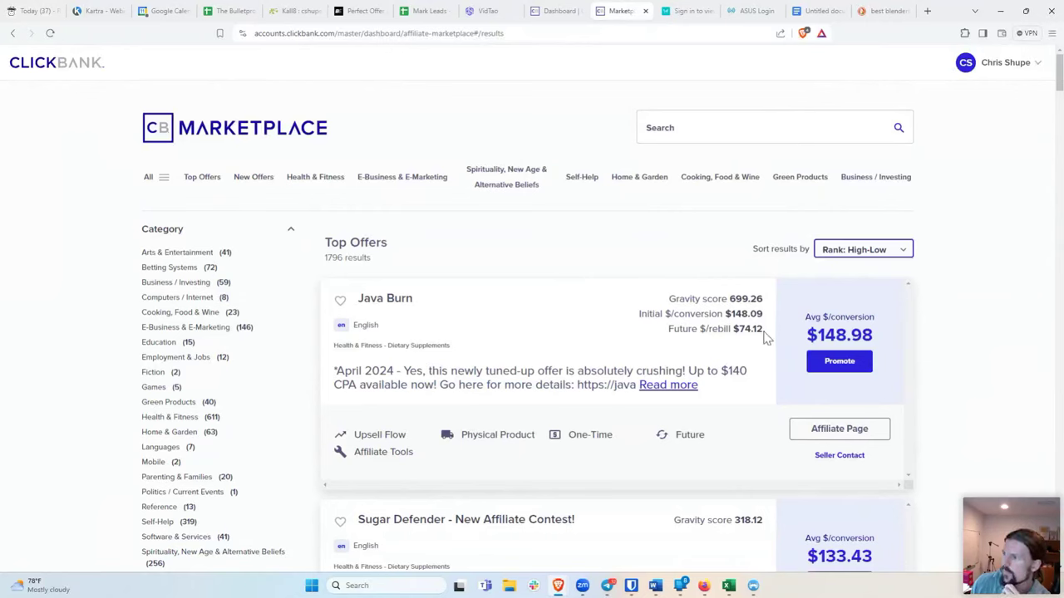
mouse_move(825, 328)
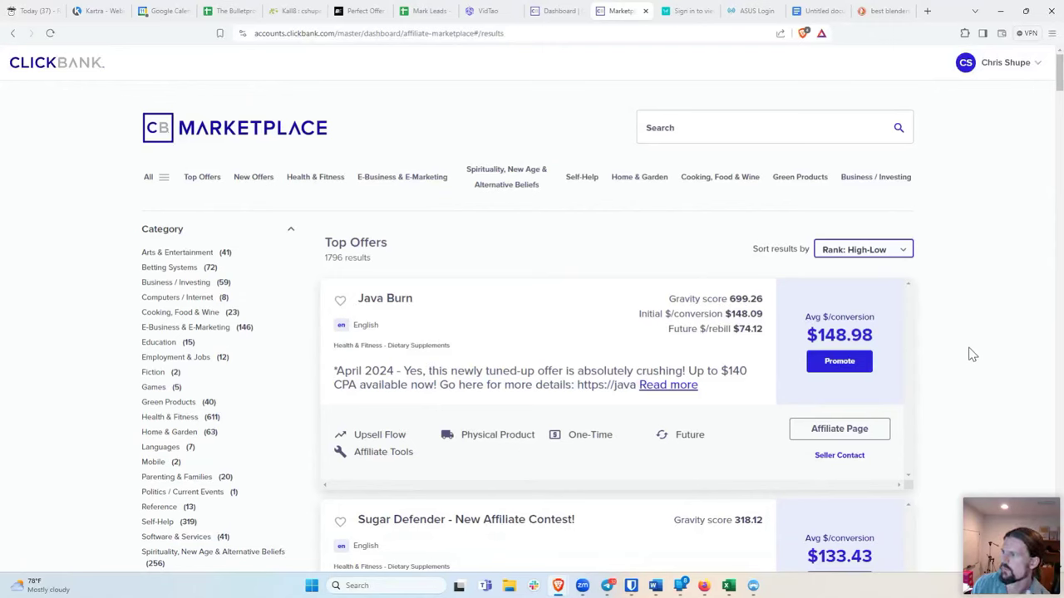
mouse_move(833, 346)
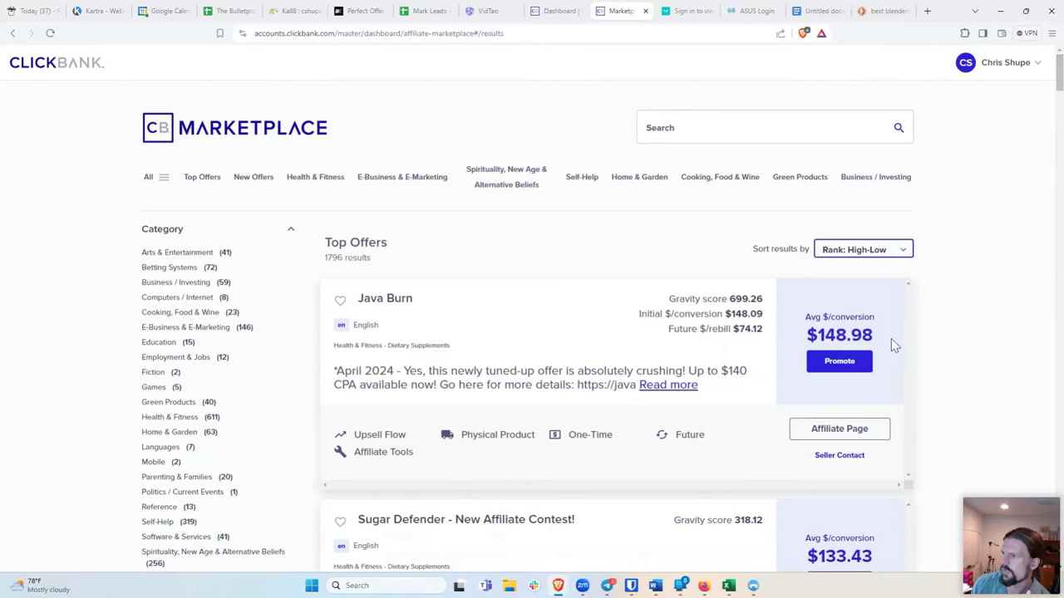
mouse_move(715, 330)
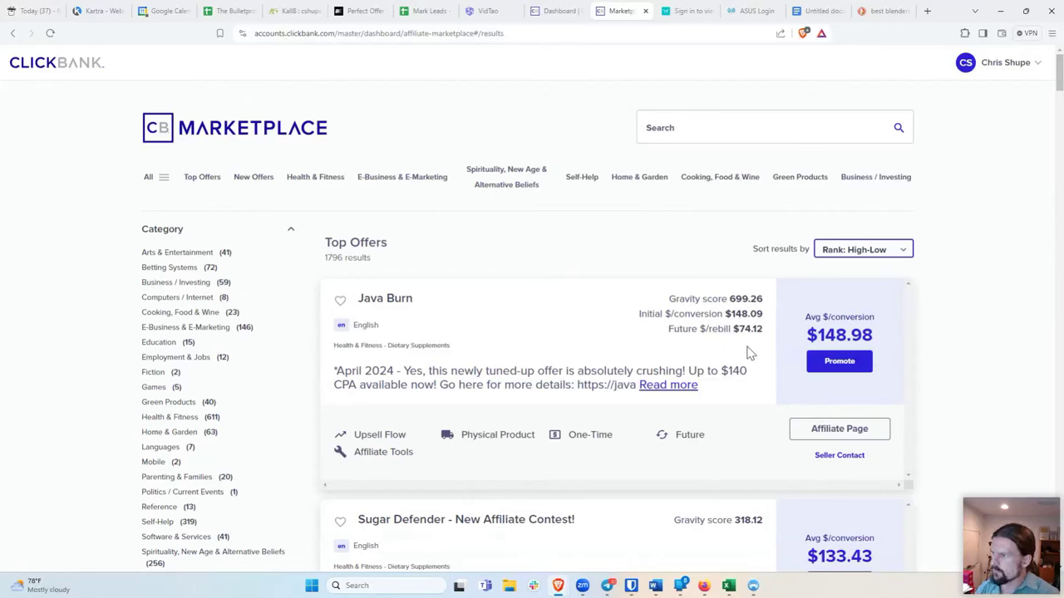
mouse_move(911, 356)
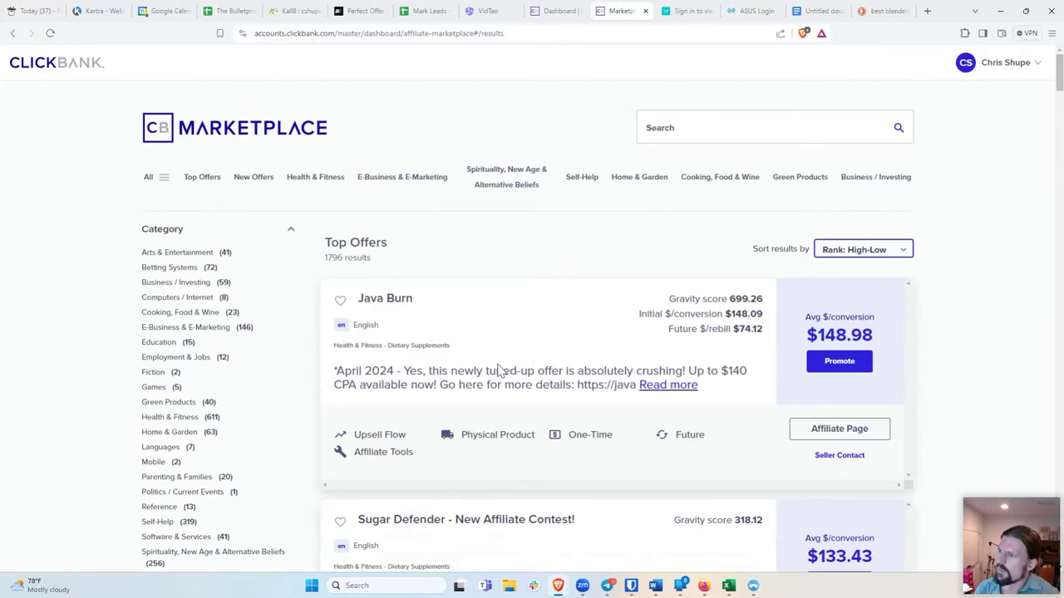
Expand Java Burn's full description and highlight Sugar Defender's 'Killer $5+ EPC' pitch
left_click(667, 385)
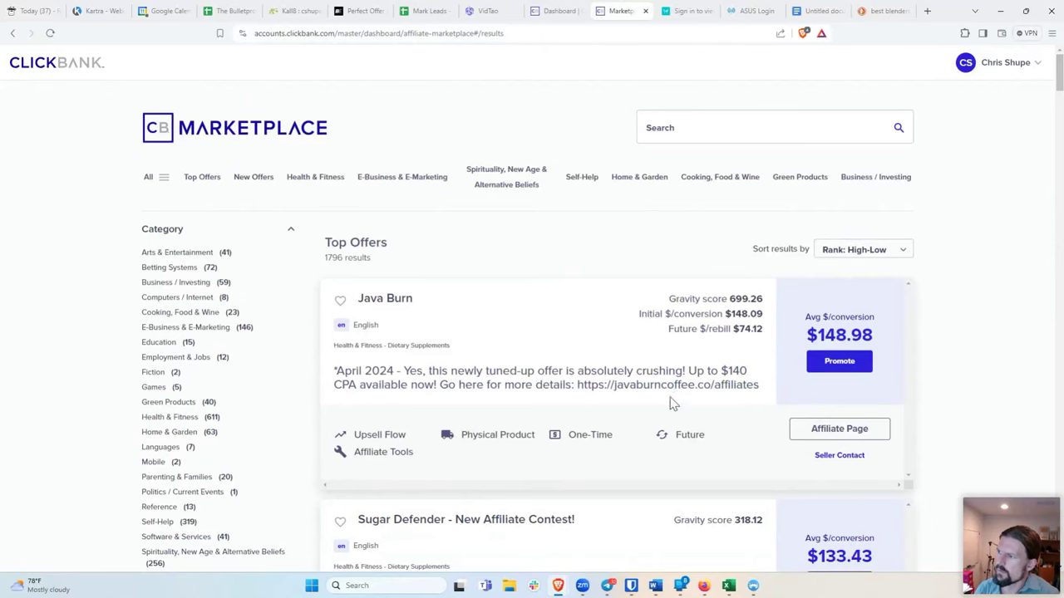
scroll(487, 375, "down", 2)
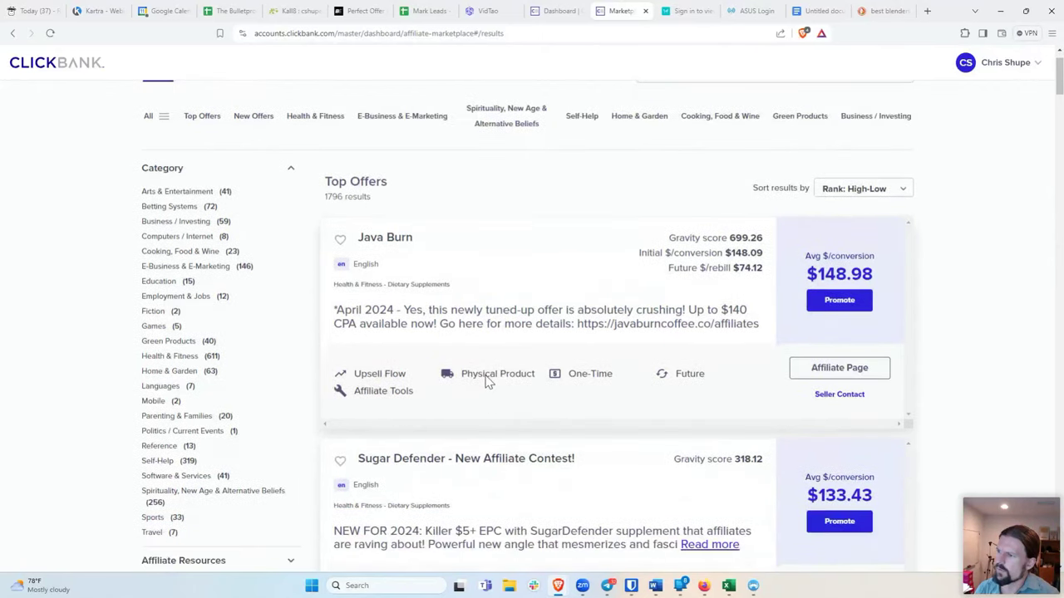
scroll(491, 379, "down", 3)
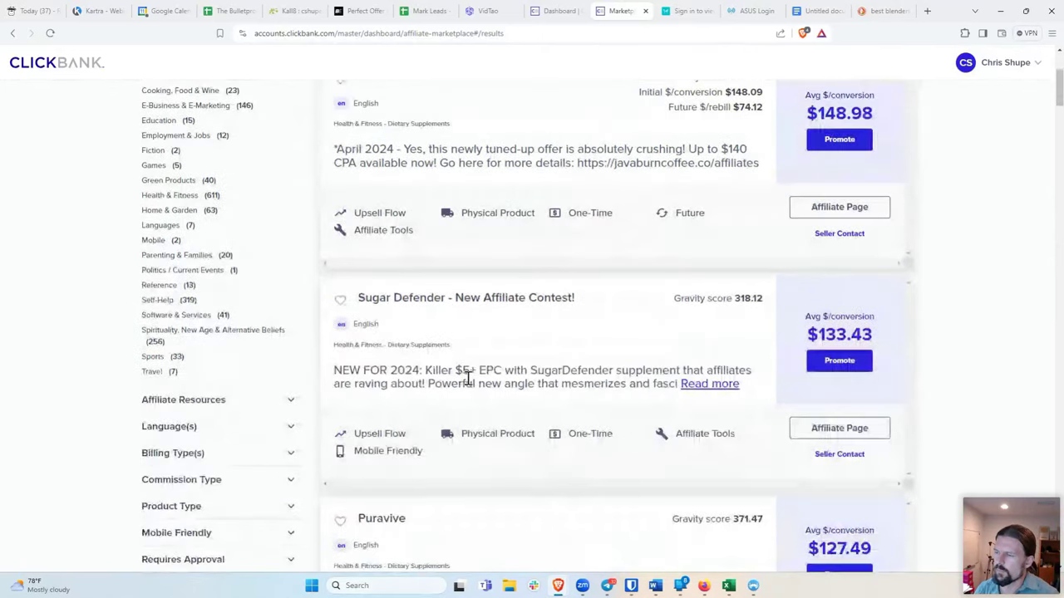
left_click_drag(425, 371, 502, 372)
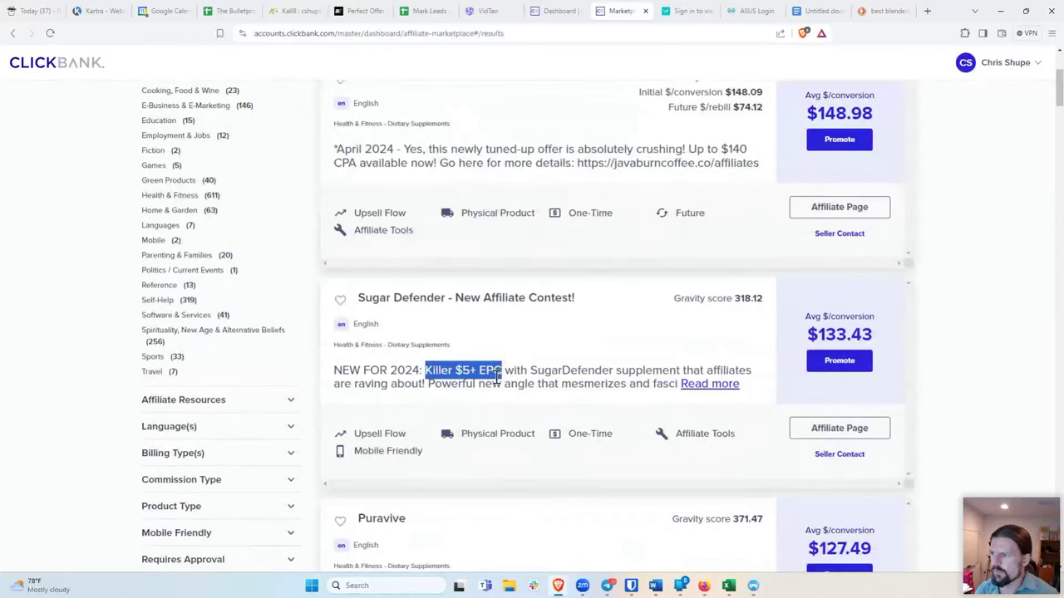
left_click(464, 387)
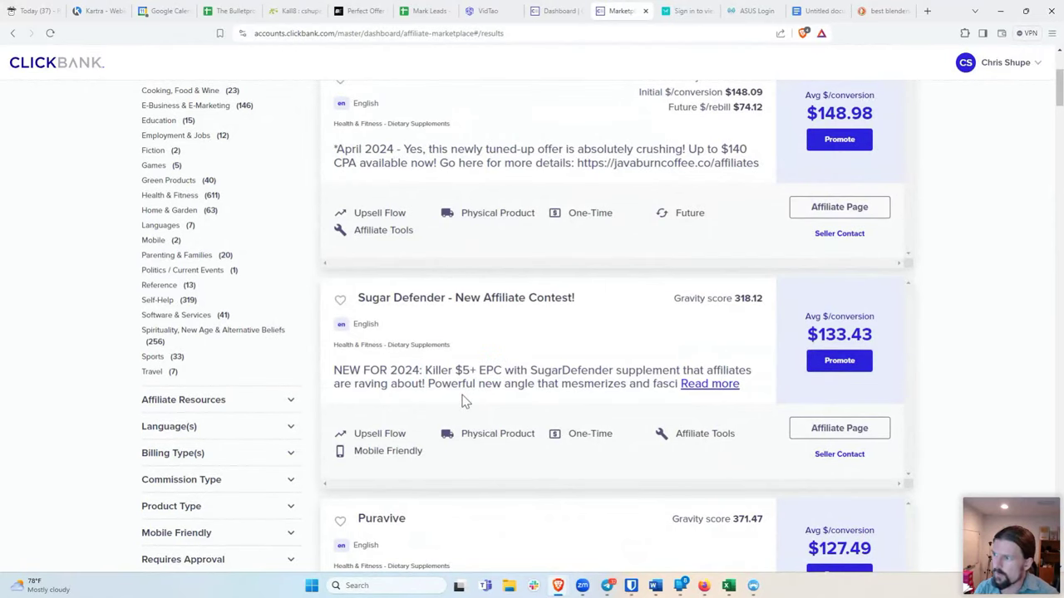
left_click_drag(455, 370, 503, 378)
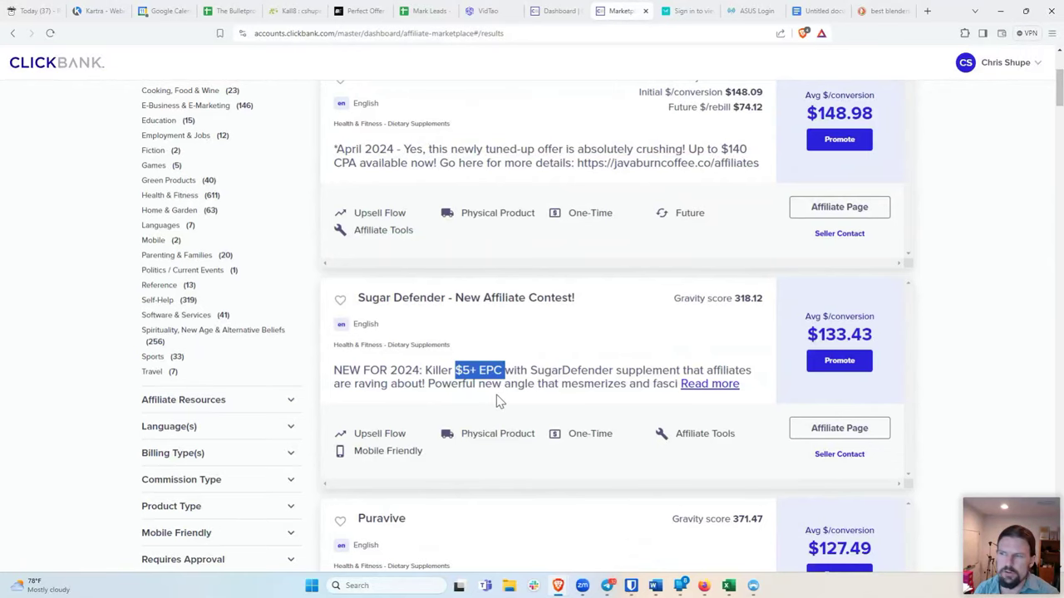
left_click(499, 401)
Check the Avg $/conversion tooltip and re-highlight Sugar Defender's $5+ EPC claim
scroll(498, 401, "up", 2)
scroll(499, 402, "up", 2)
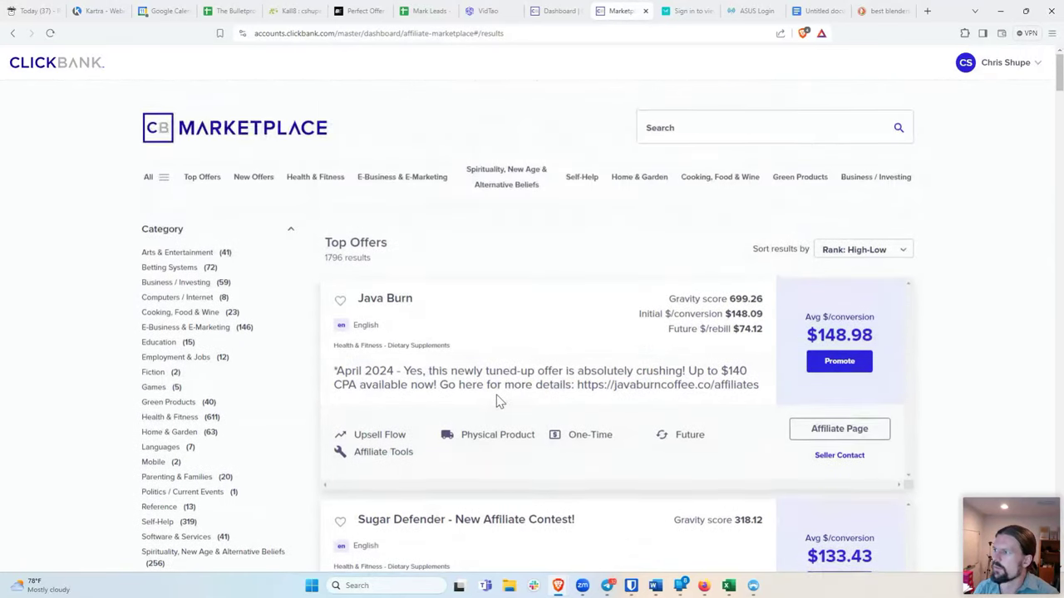
scroll(498, 401, "down", 1)
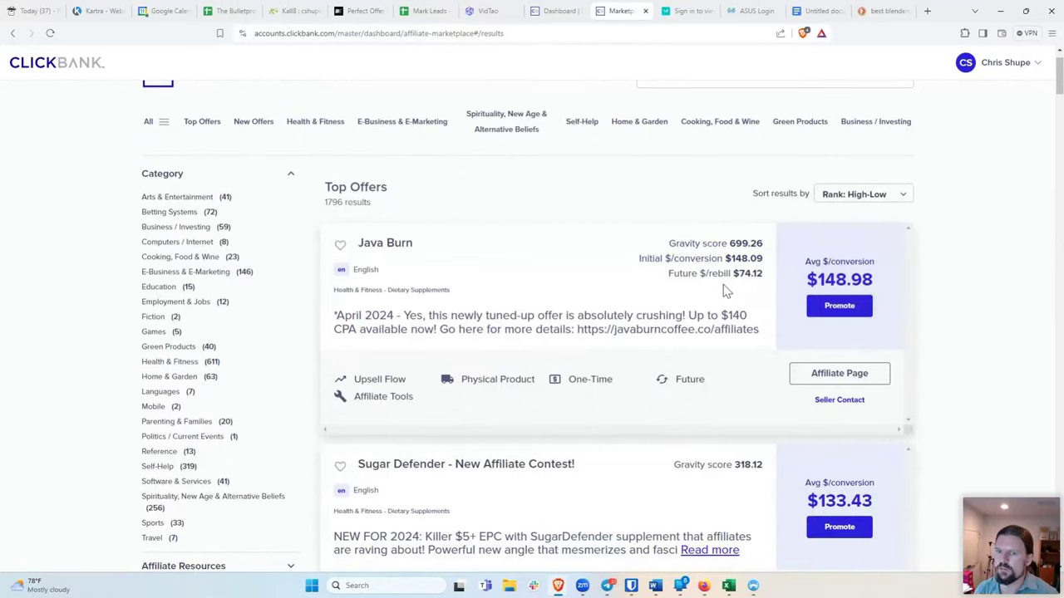
mouse_move(806, 283)
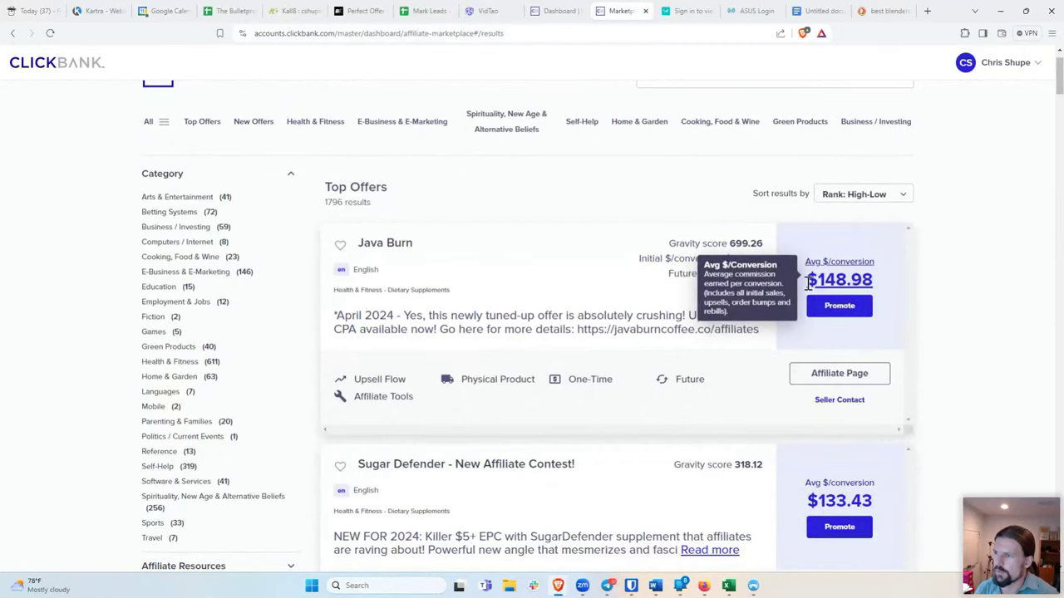
scroll(498, 498, "down", 2)
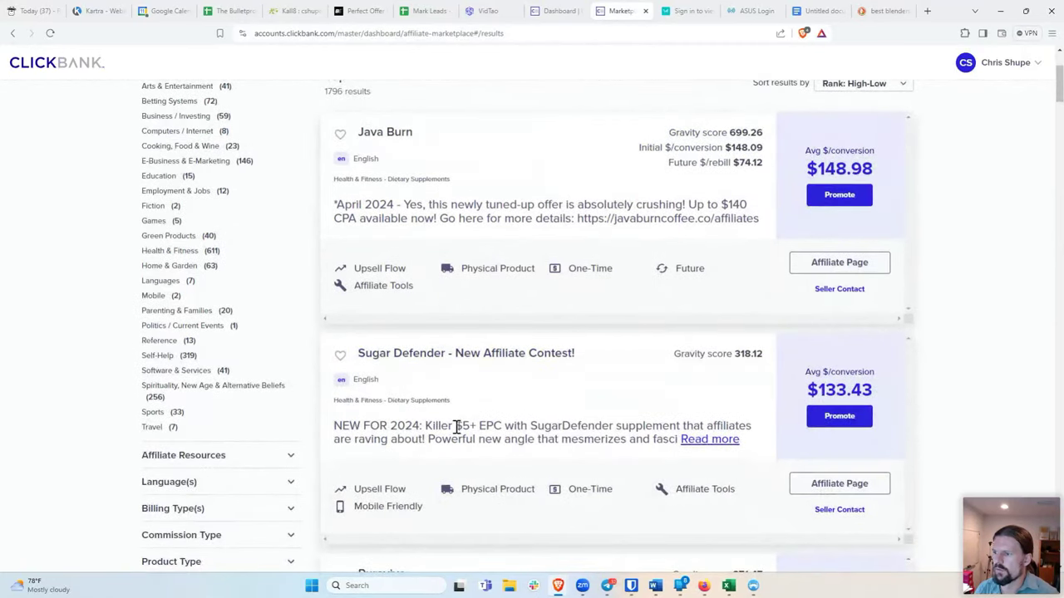
left_click_drag(457, 427, 502, 427)
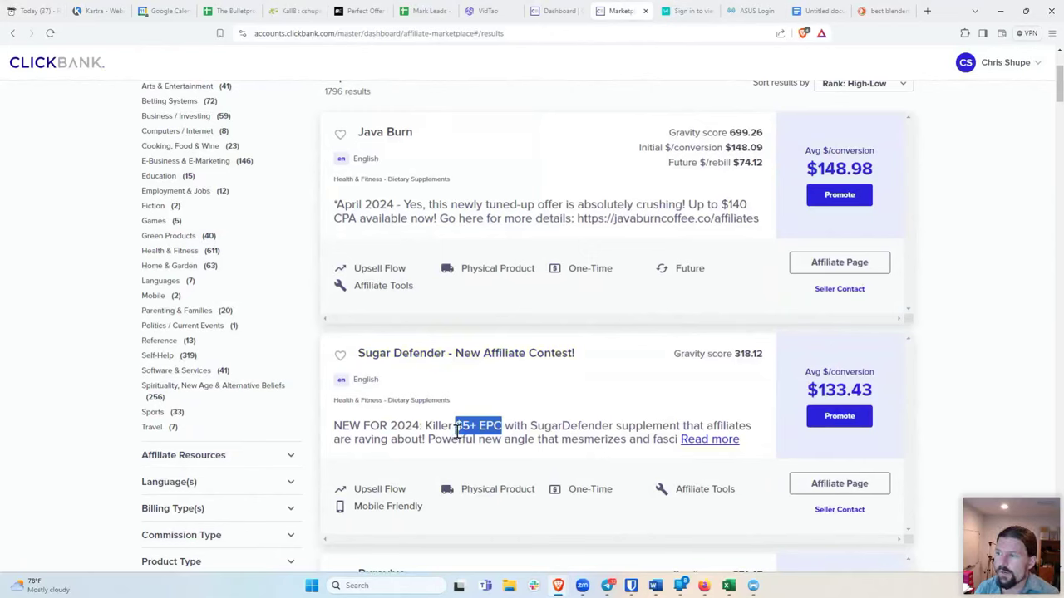
left_click(502, 432)
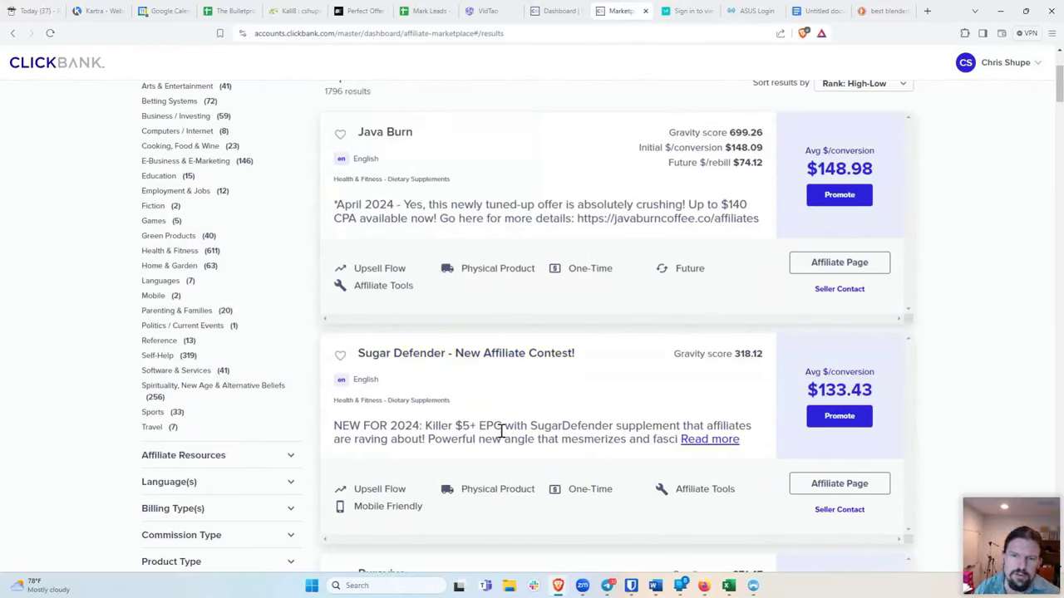
mouse_move(840, 371)
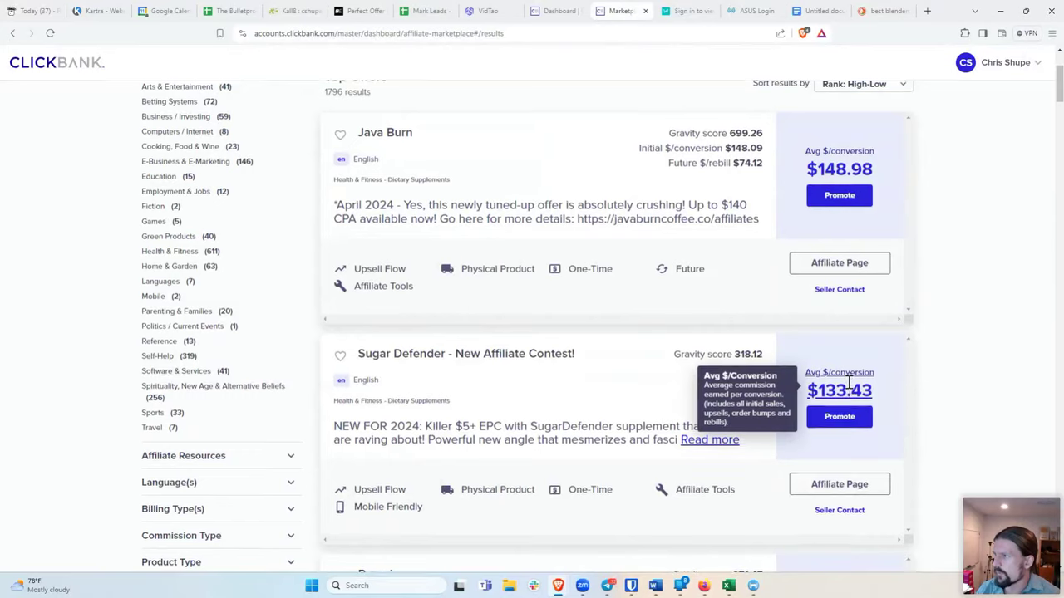
scroll(840, 370, "up", 2)
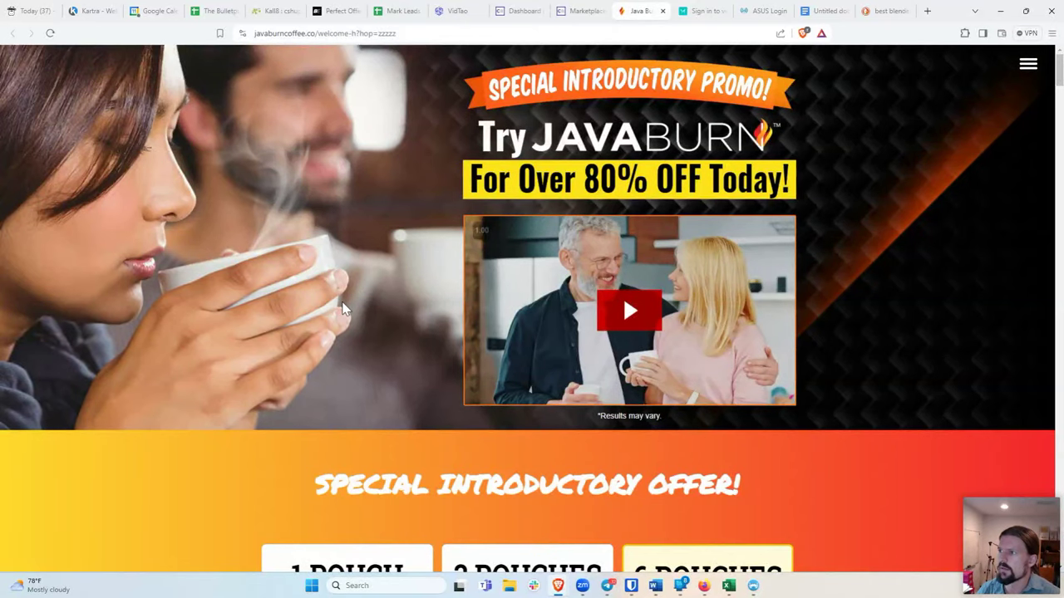
Play the Java Burn promo video briefly, pause it, and glance back at the Marketplace listing
scroll(343, 304, "down", 4)
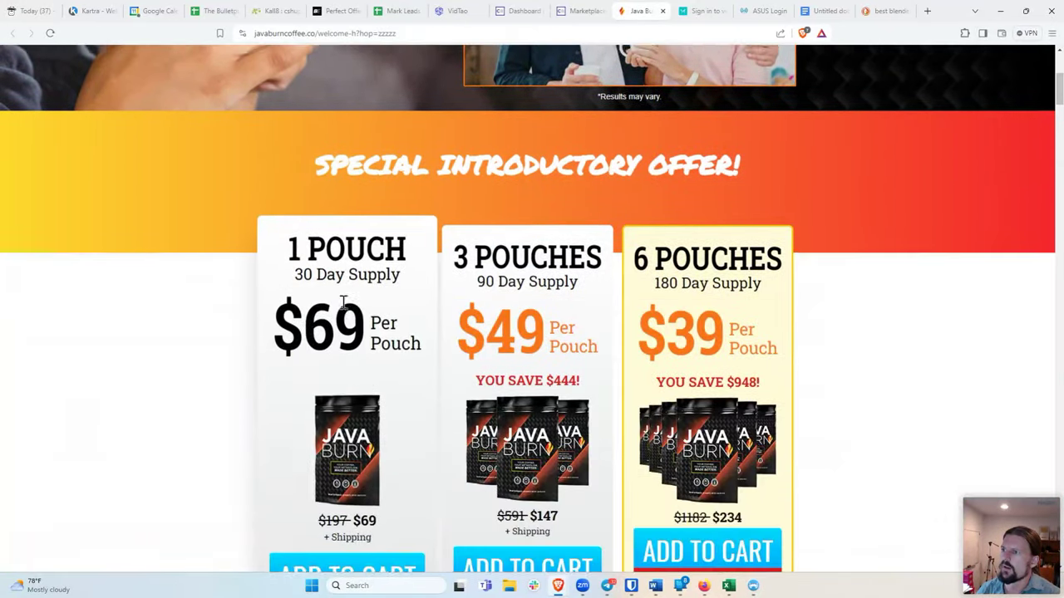
scroll(343, 304, "up", 4)
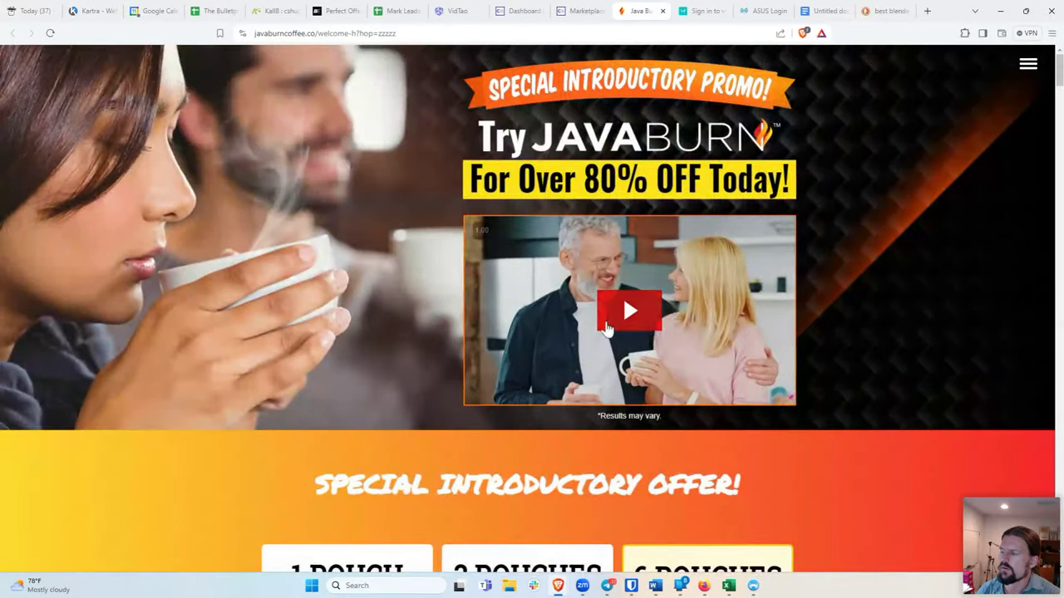
left_click(606, 329)
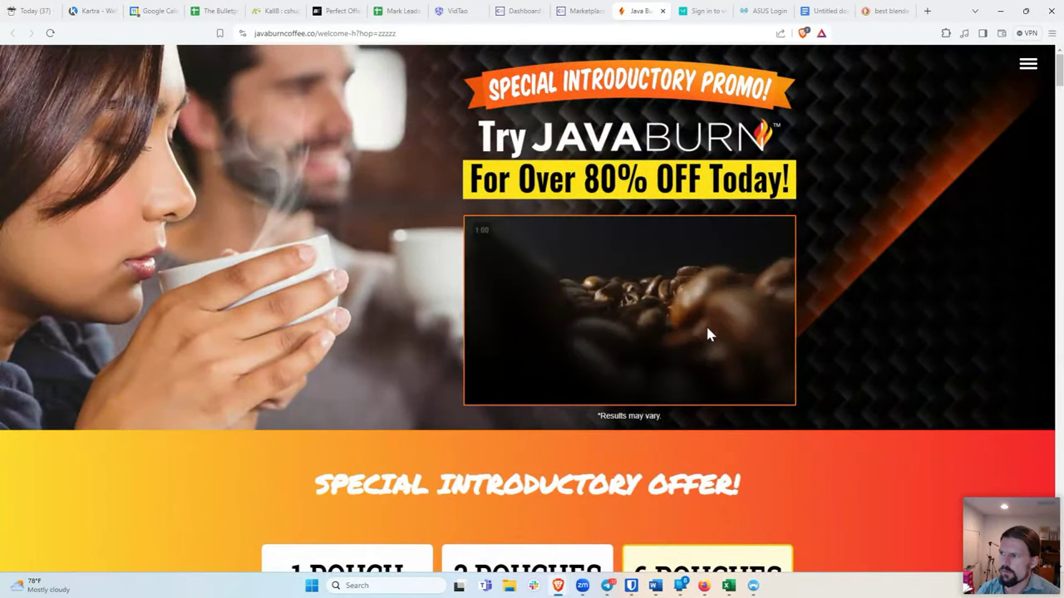
left_click(622, 324)
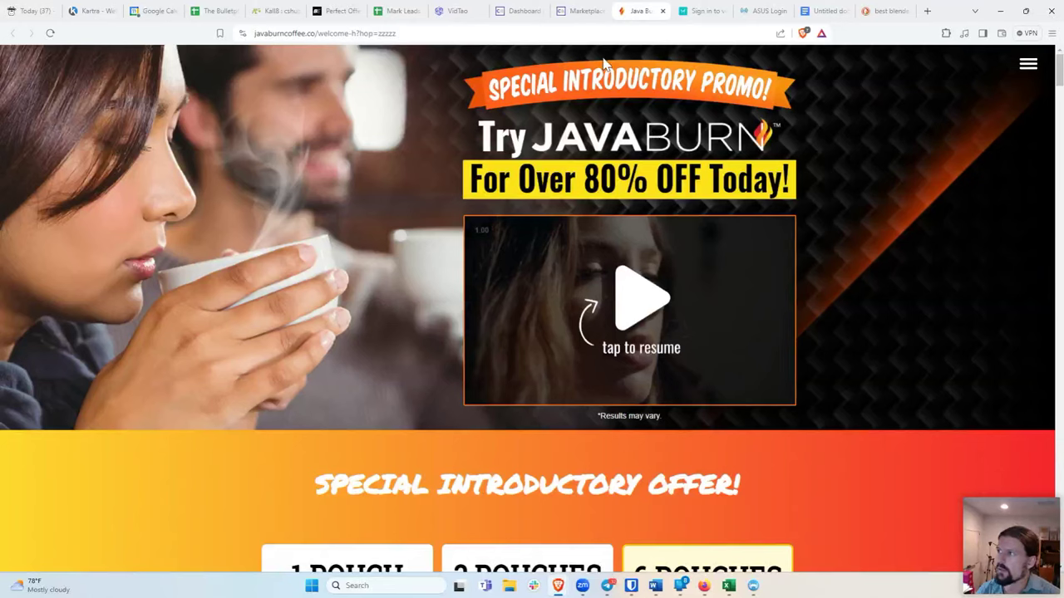
left_click(580, 12)
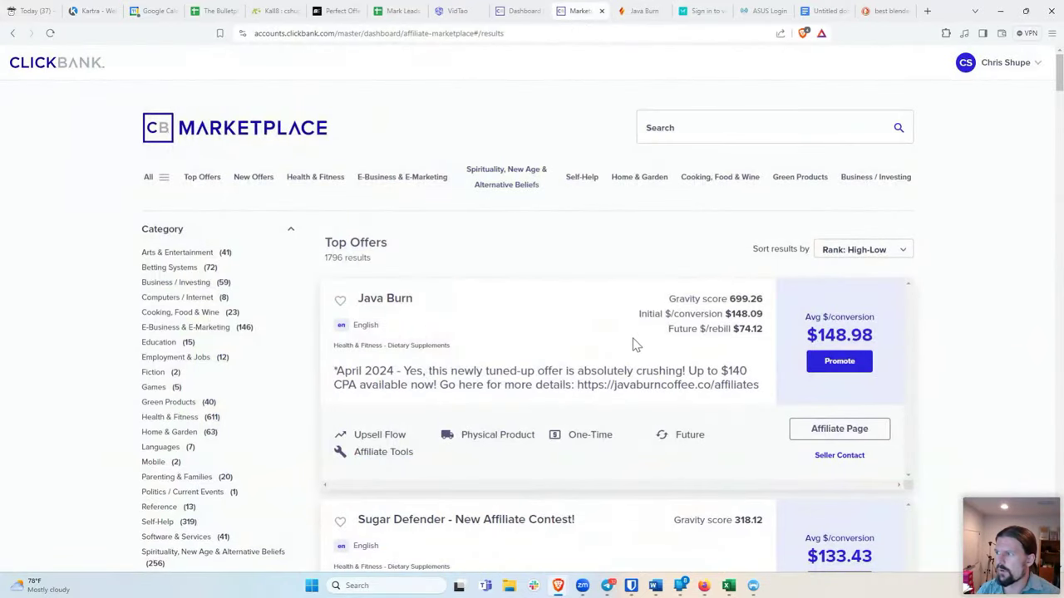
left_click(640, 12)
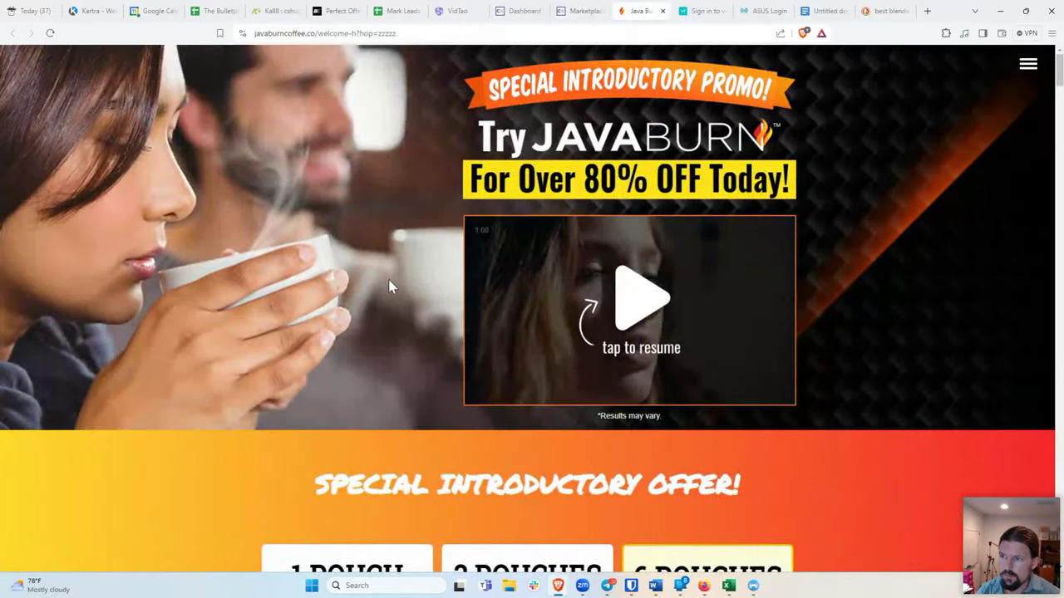
scroll(390, 287, "down", 5)
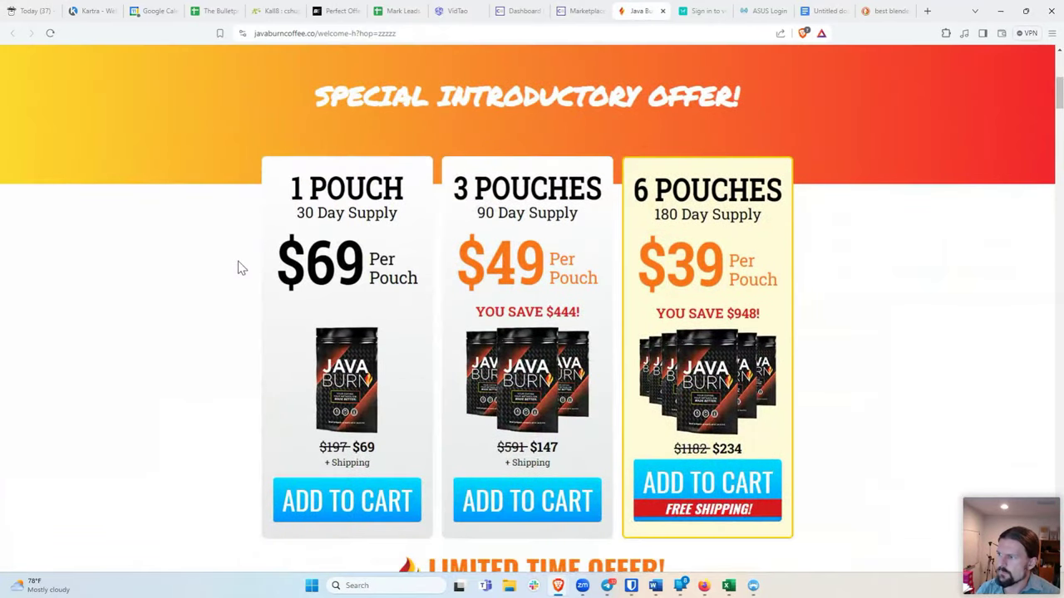
Review the Java Burn pouch prices, highlighting $69 for one and $147 for three, then close the page
scroll(240, 267, "up", 1)
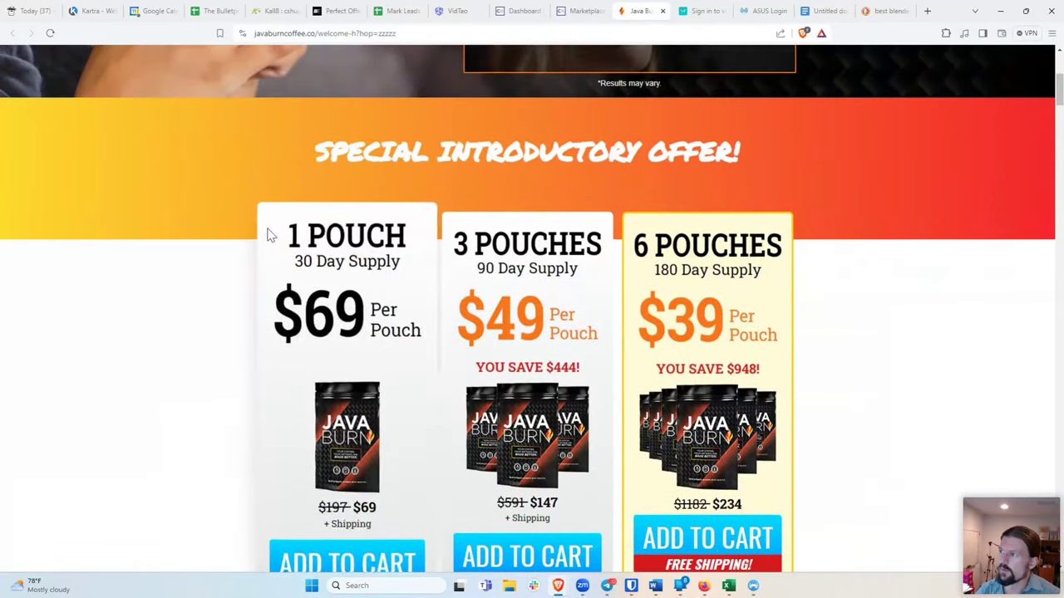
scroll(268, 233, "down", 2)
scroll(263, 234, "up", 1)
scroll(263, 234, "down", 1)
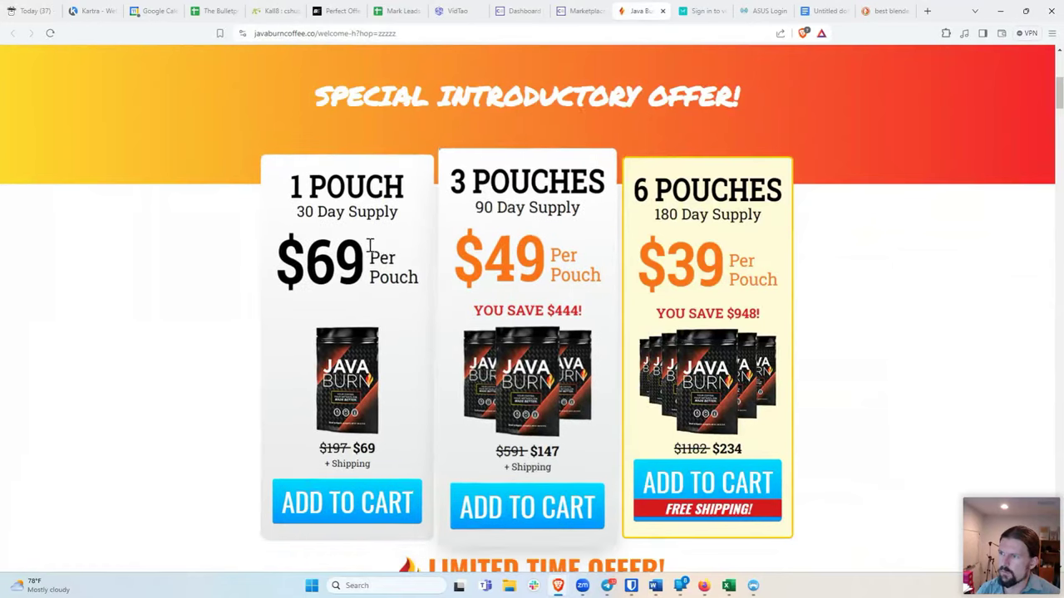
left_click_drag(355, 451, 388, 457)
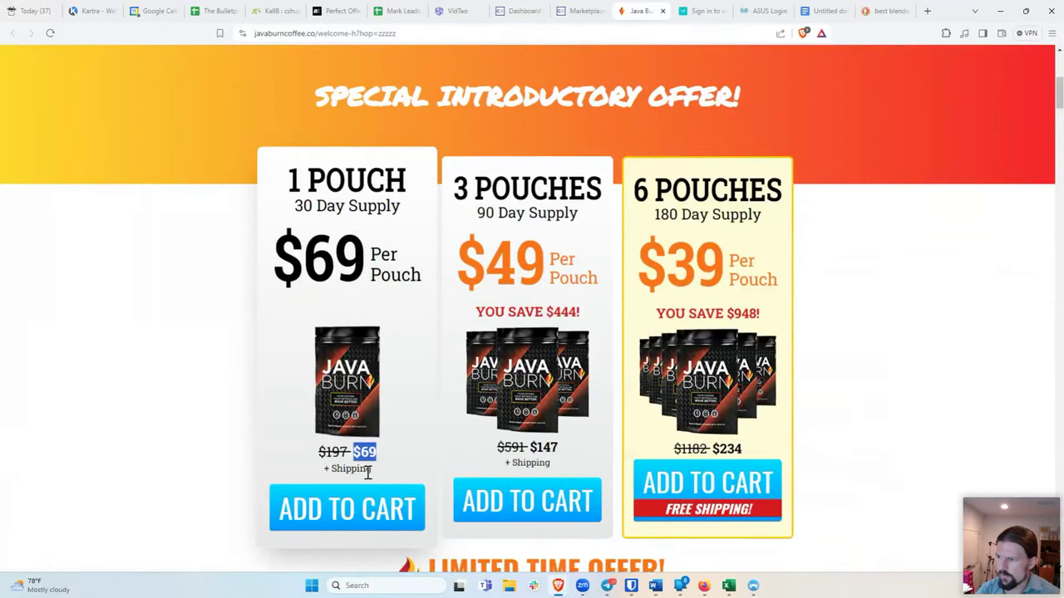
left_click(364, 465)
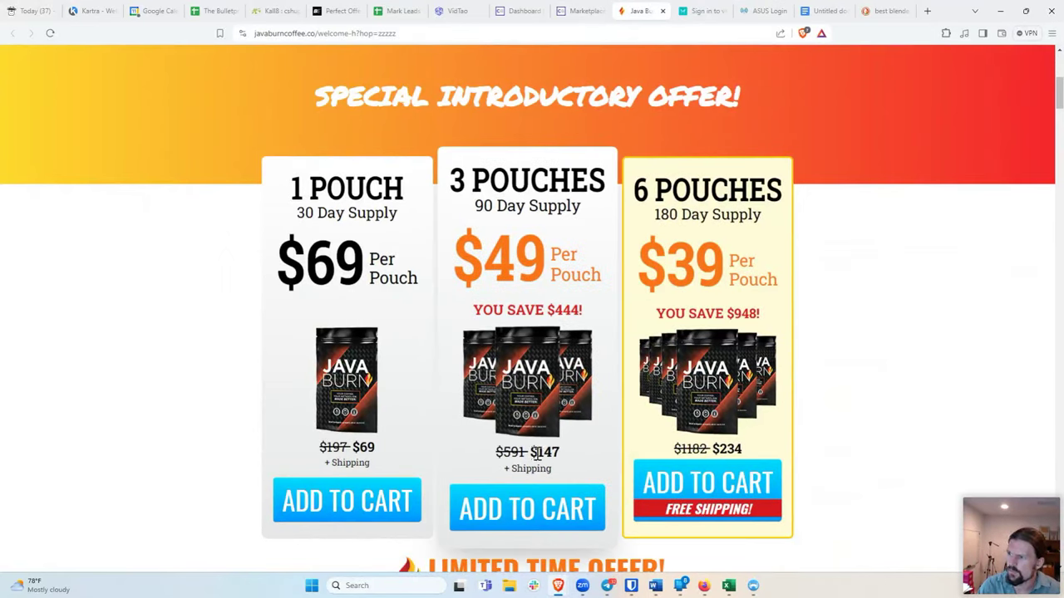
left_click_drag(535, 453, 567, 460)
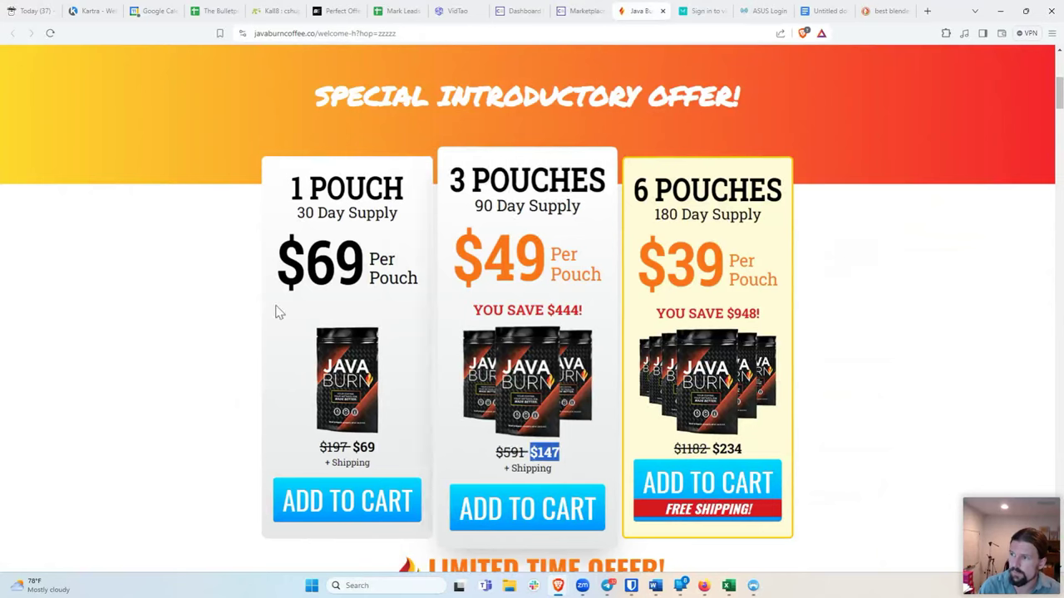
left_click(180, 332)
scroll(181, 333, "down", 3)
scroll(181, 332, "down", 7)
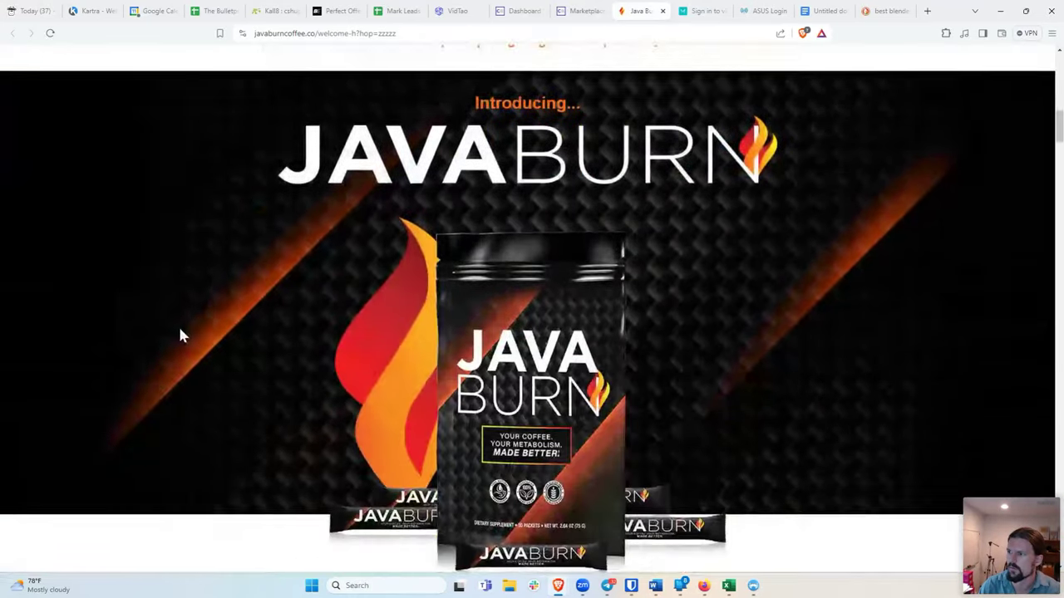
scroll(188, 325, "up", 15)
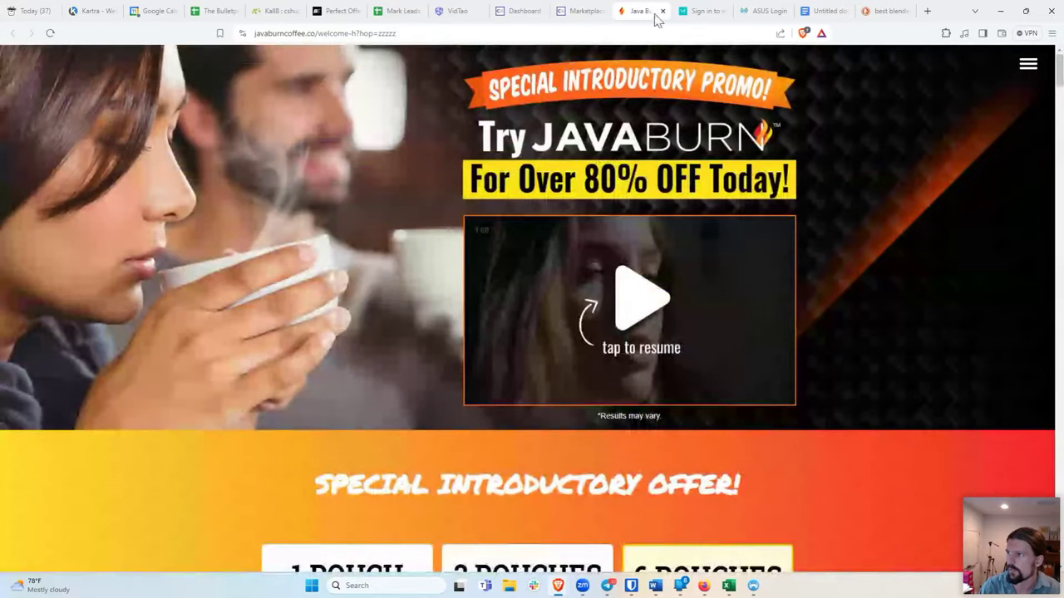
left_click(662, 11)
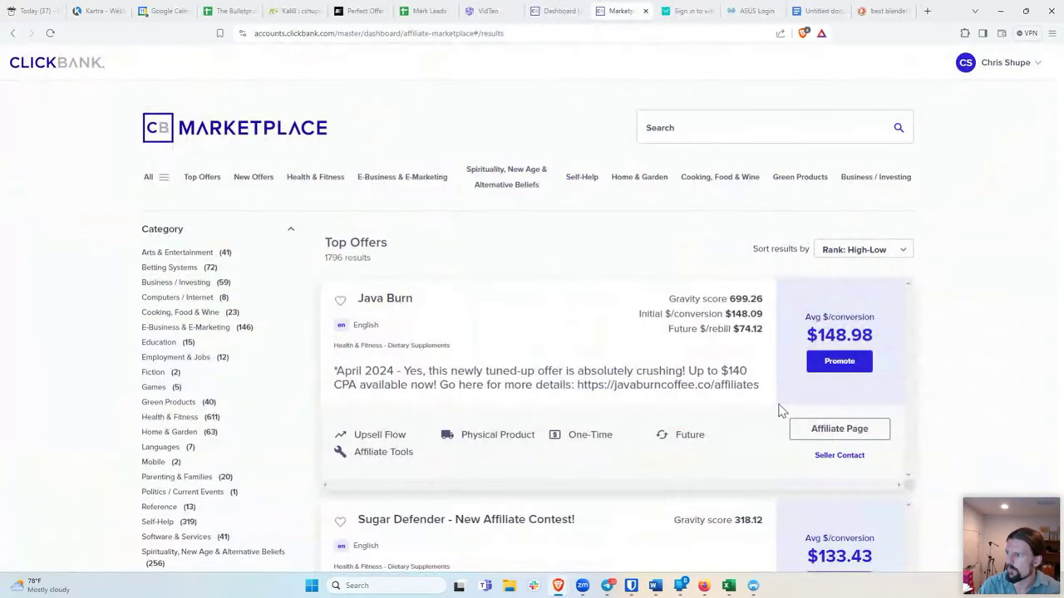
Open Java Burn's affiliate page and look up the account nickname on the ClickBank dashboard
left_click(838, 429)
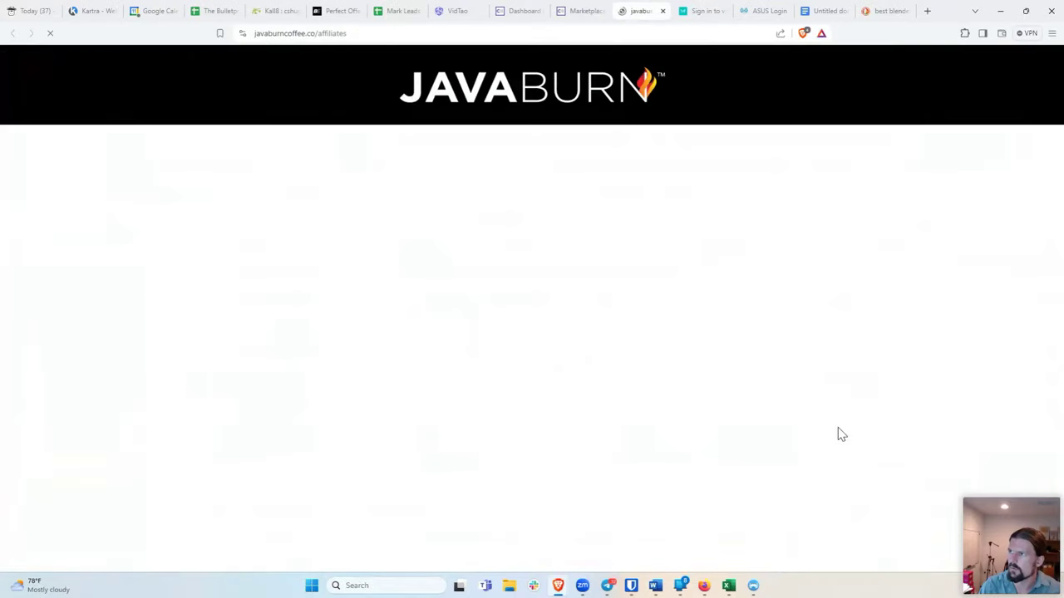
scroll(657, 363, "down", 1)
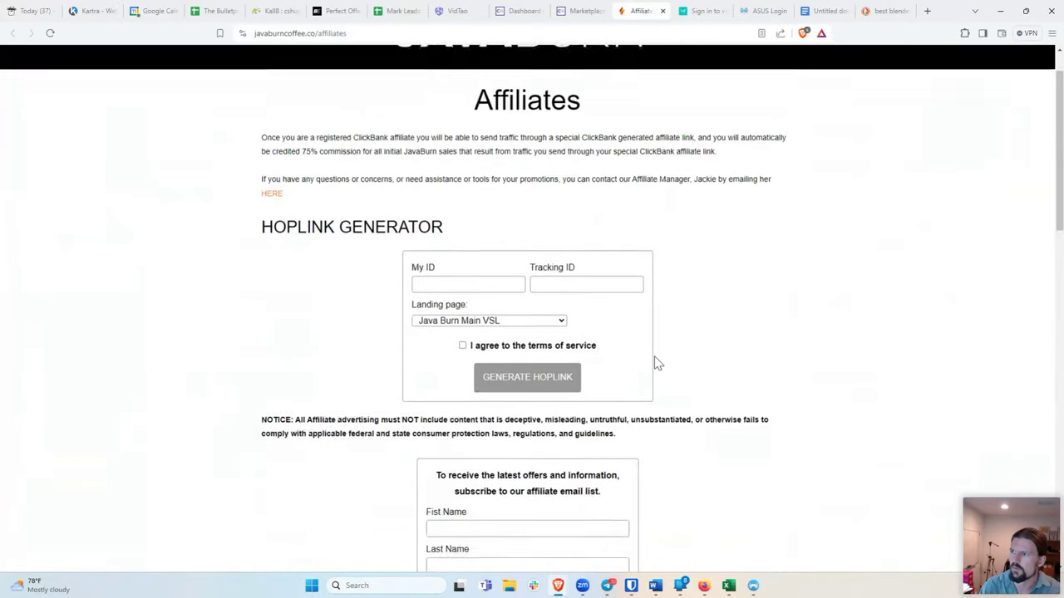
scroll(657, 364, "up", 1)
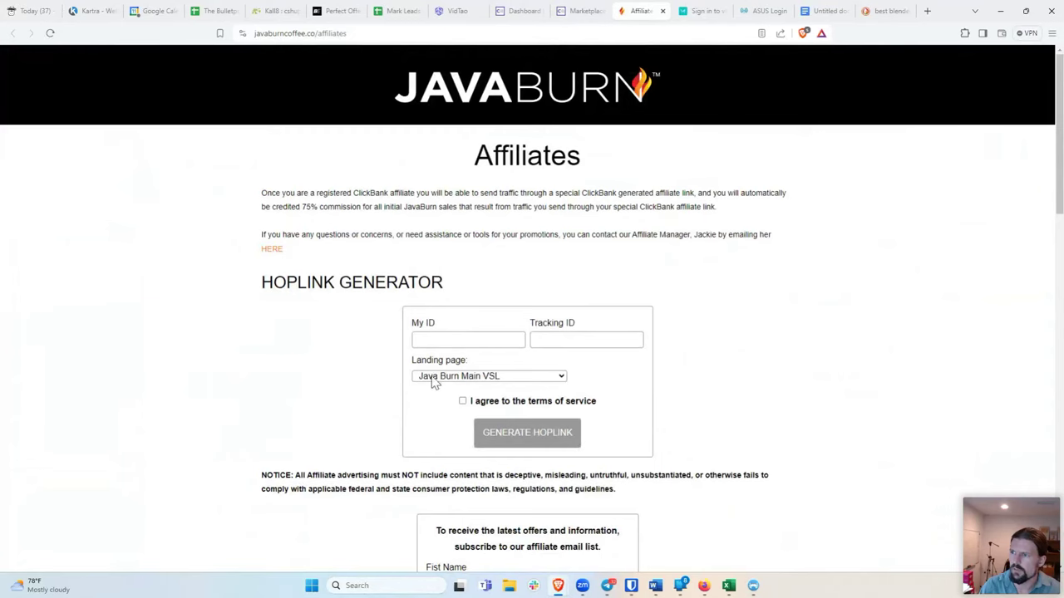
left_click(584, 11)
left_click(522, 11)
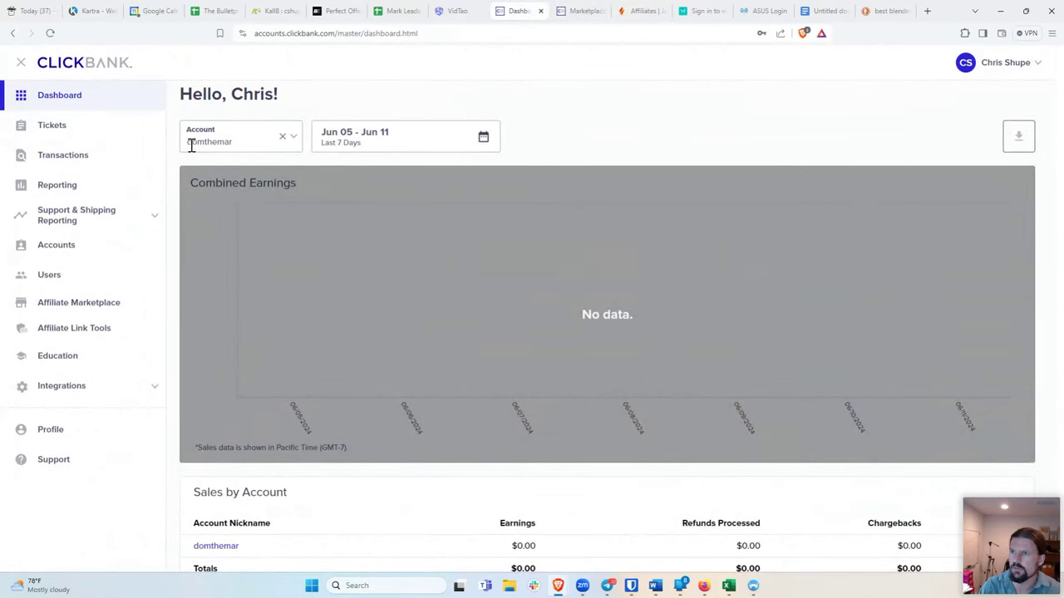
left_click(638, 13)
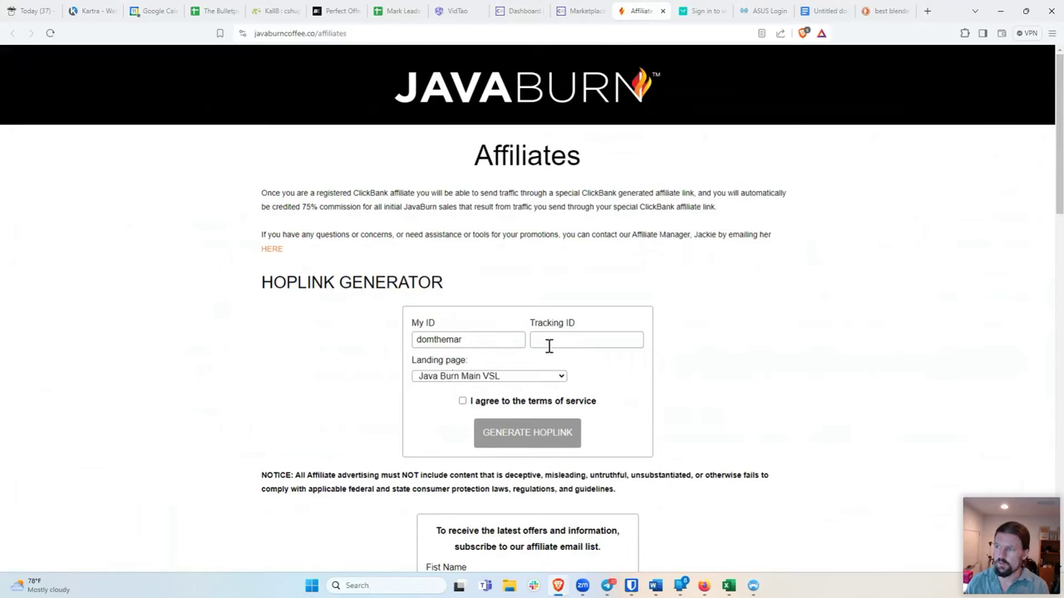
left_click(454, 378)
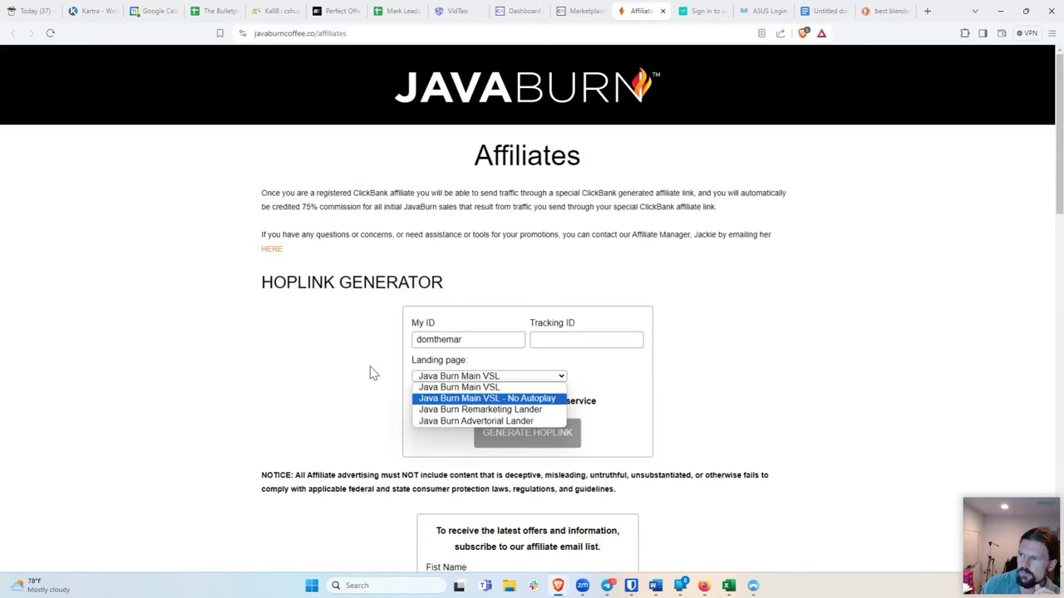
Keep Java Burn Main VSL as the landing page, accept the terms, and generate the hoplink
left_click(459, 389)
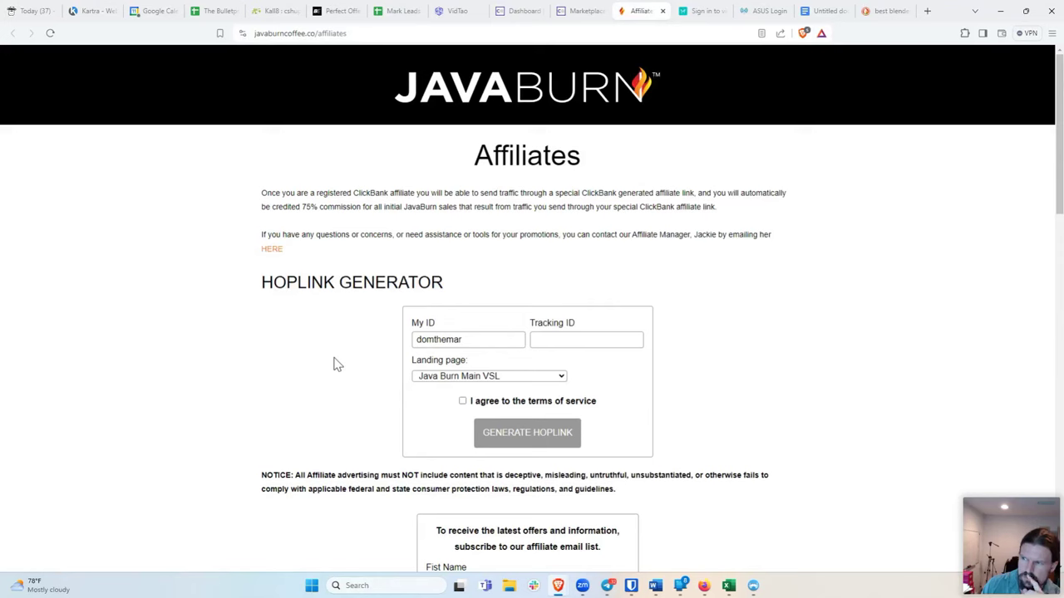
left_click(463, 401)
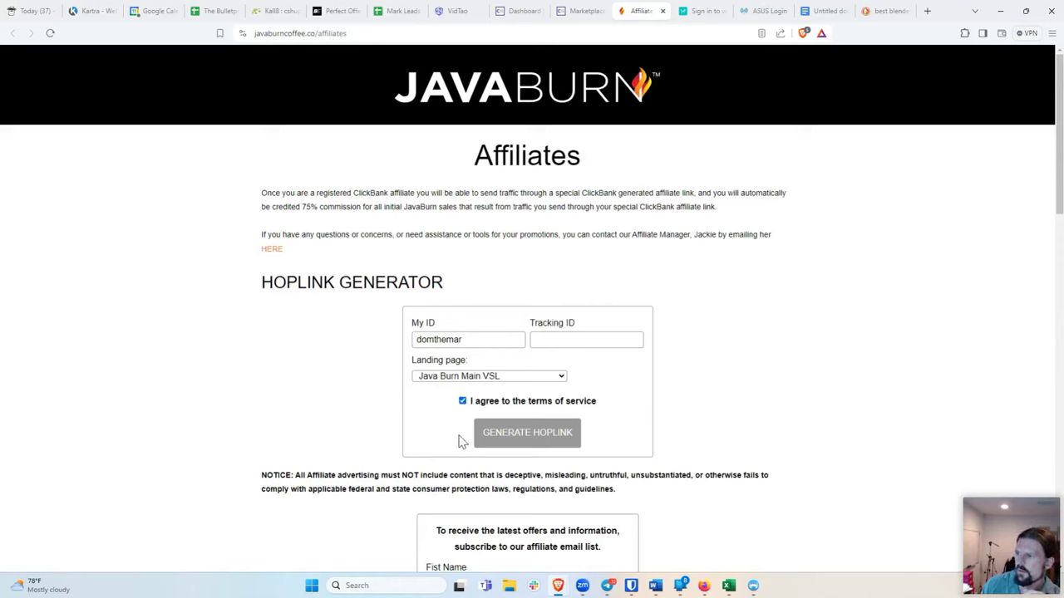
left_click(525, 443)
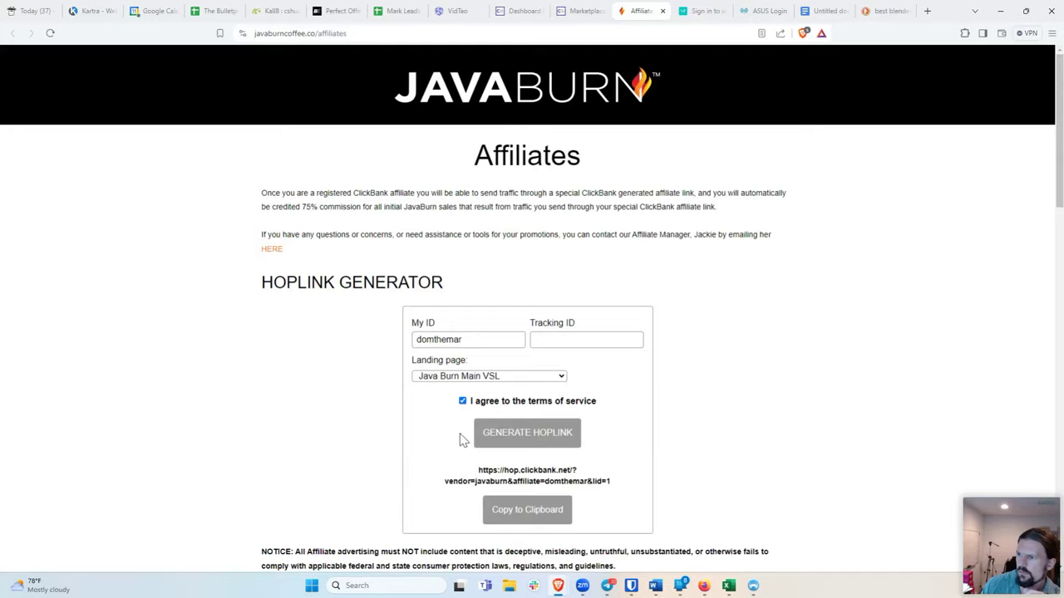
scroll(462, 441, "down", 1)
Copy the generated hop.clickbank.net hoplink and open a blank browser tab
left_click_drag(613, 430, 465, 423)
right_click(482, 415)
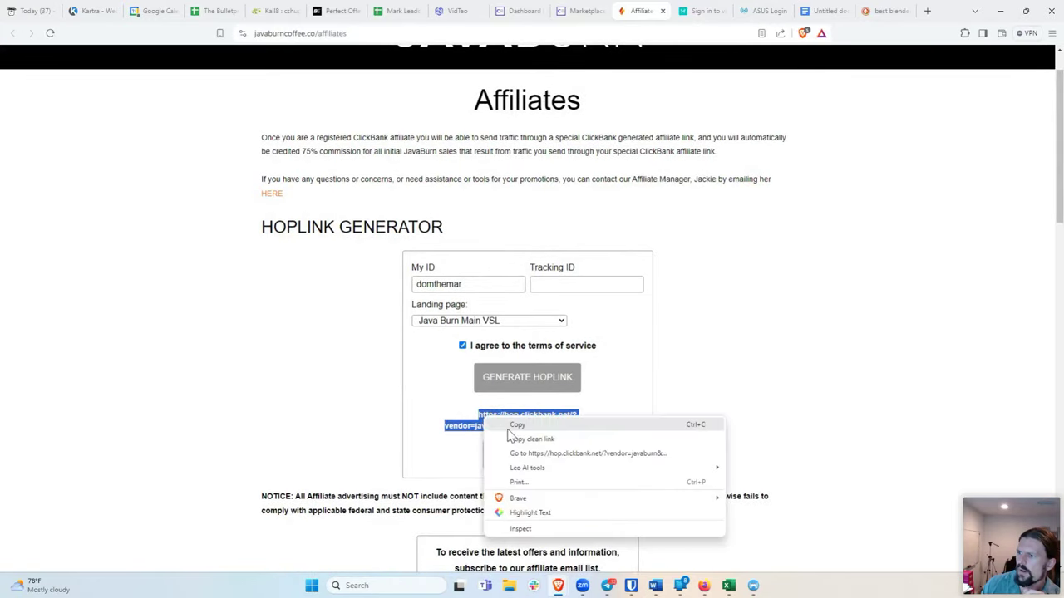
left_click(511, 424)
left_click(449, 425)
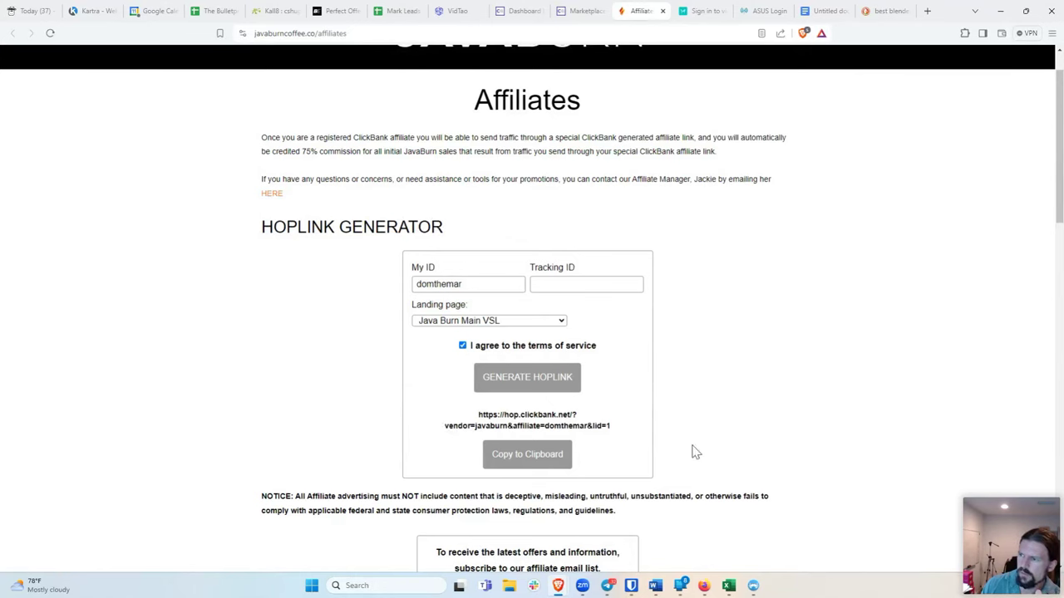
left_click(928, 10)
Paste the hoplink into the new tab's address bar and load the Java Burn page
right_click(304, 34)
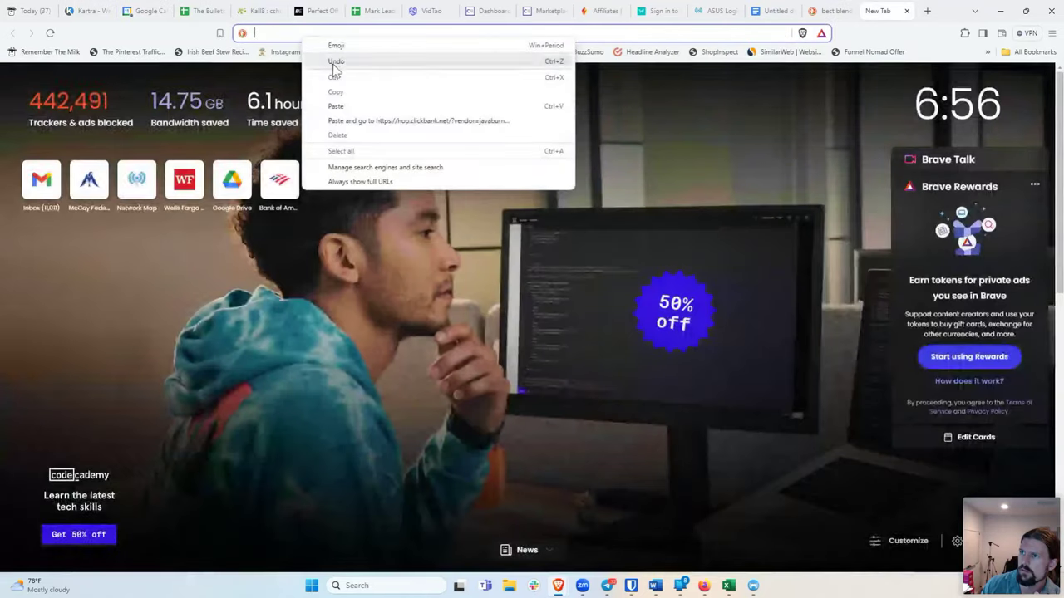
key("ctrl+v")
key("Return")
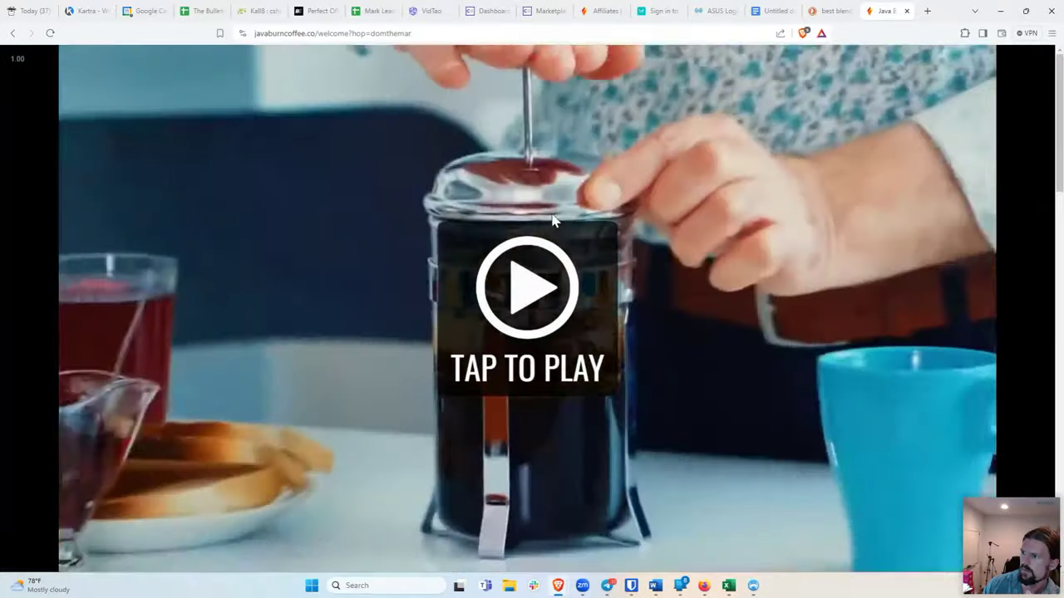
scroll(563, 293, "down", 4)
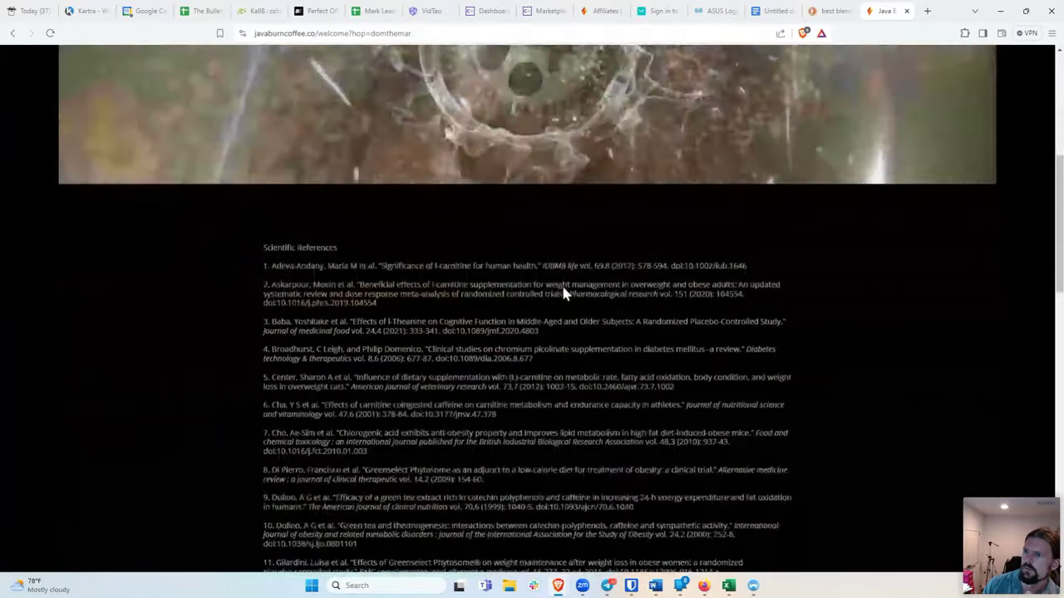
scroll(563, 282, "down", 4)
scroll(563, 283, "up", 8)
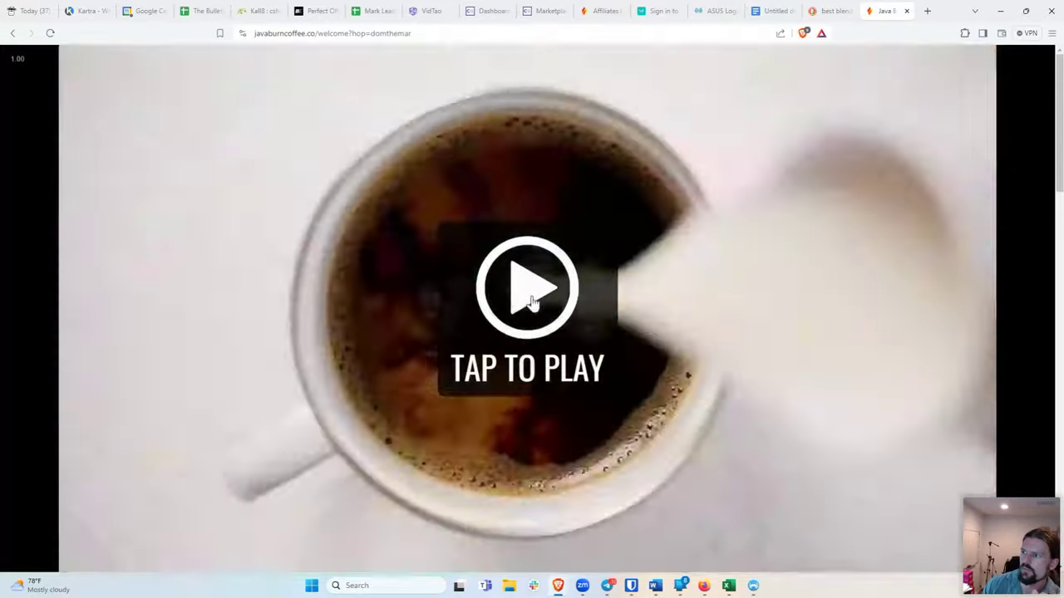
Play the Java Burn sales video briefly, pause it, and close the test tab
left_click(527, 298)
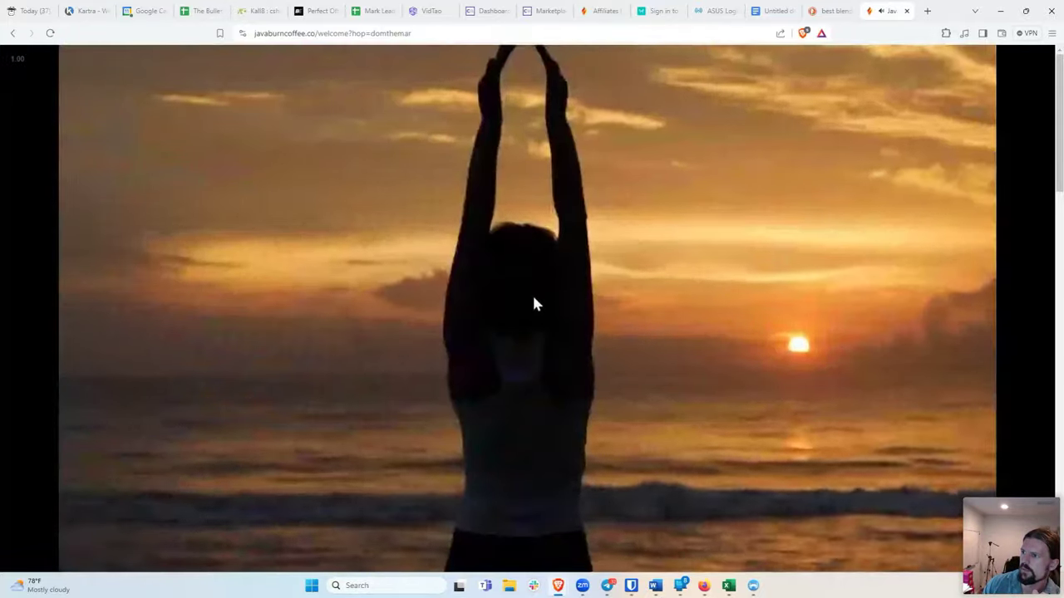
left_click(532, 300)
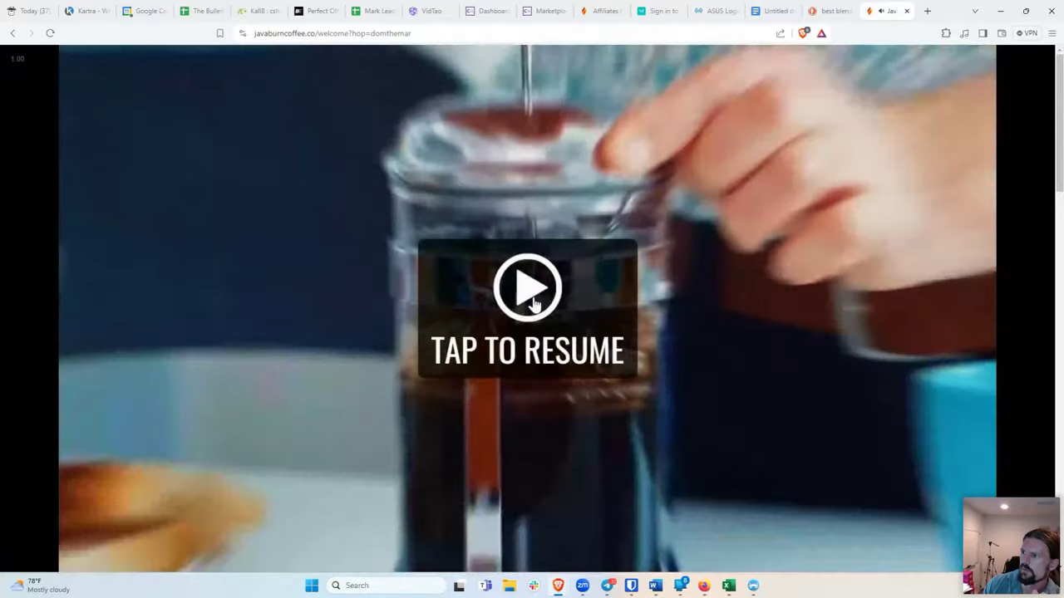
scroll(533, 300, "down", 3)
scroll(534, 304, "down", 20)
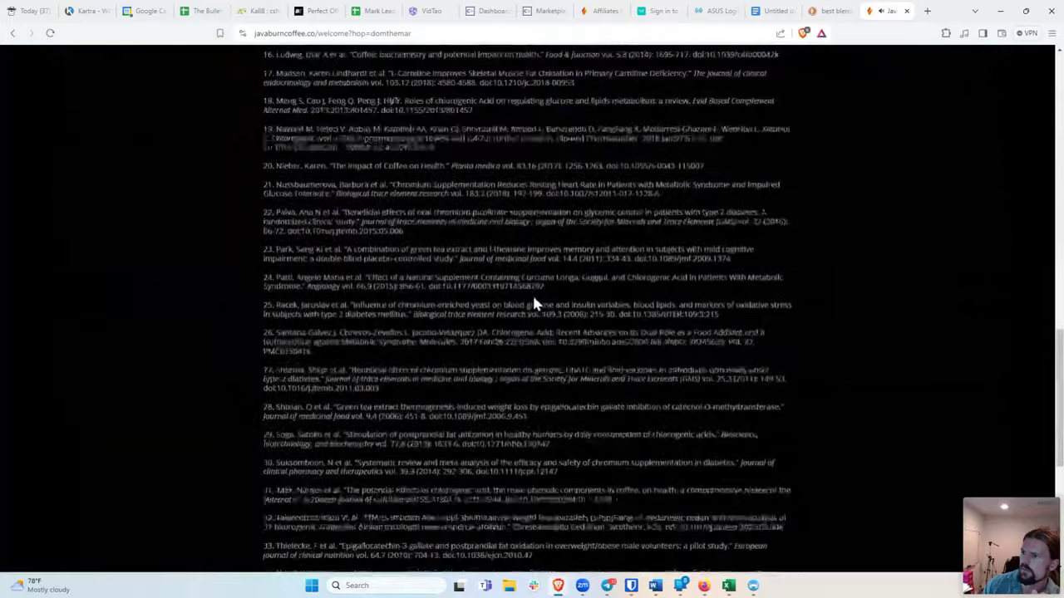
scroll(532, 300, "up", 20)
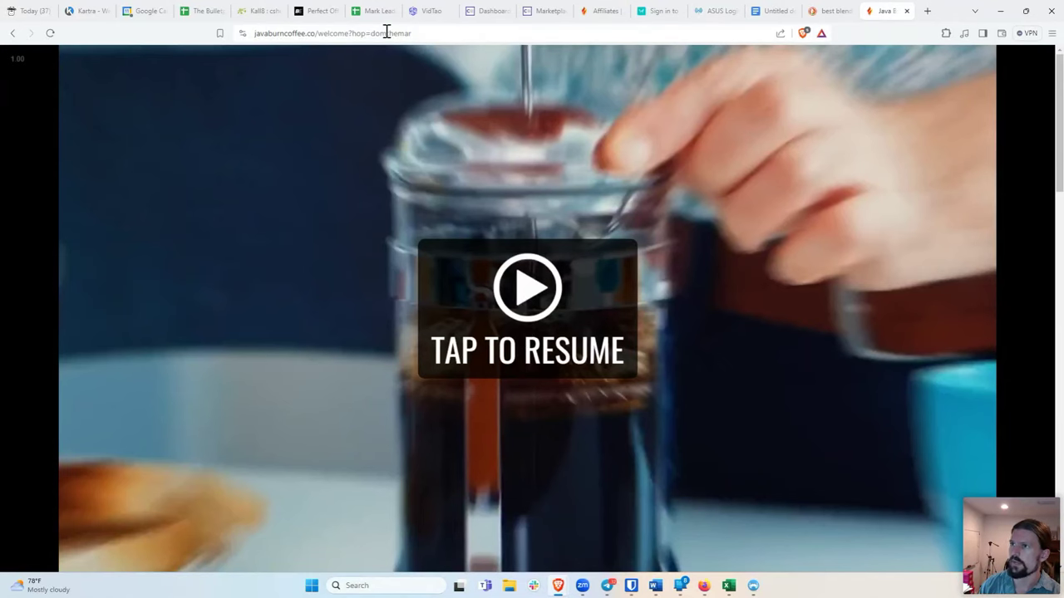
left_click(907, 11)
Select the full generated hoplink URL on the Hoplink Generator
scroll(391, 375, "down", 2)
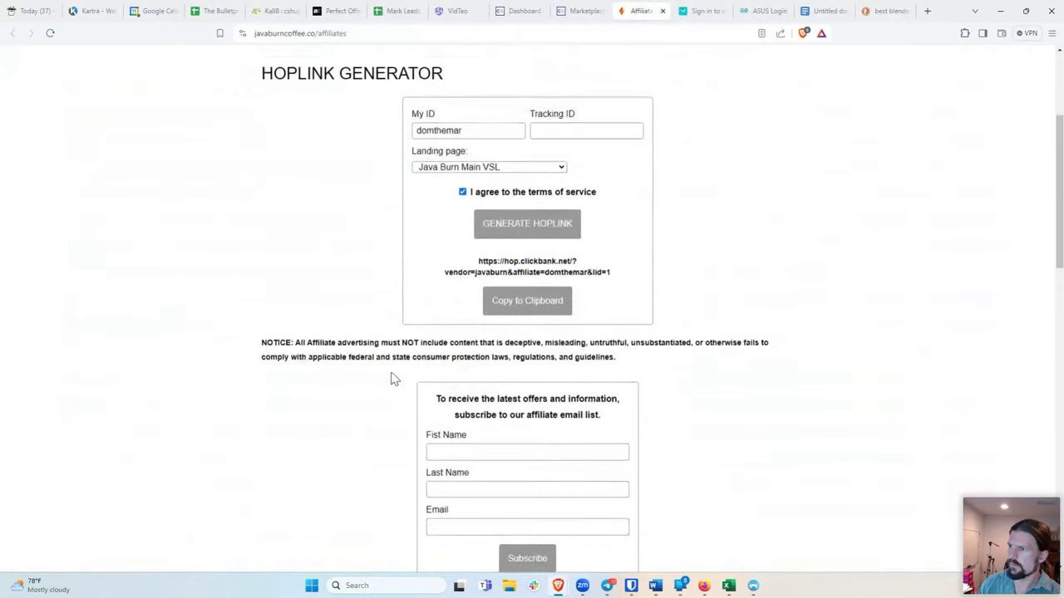
scroll(392, 375, "up", 1)
left_click_drag(623, 317, 457, 306)
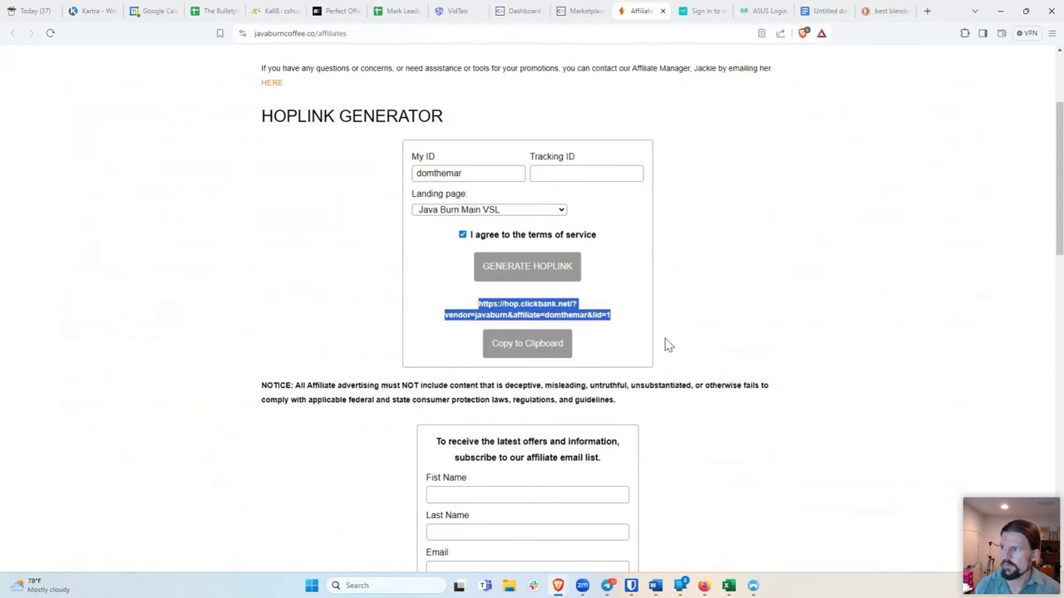
left_click(620, 317)
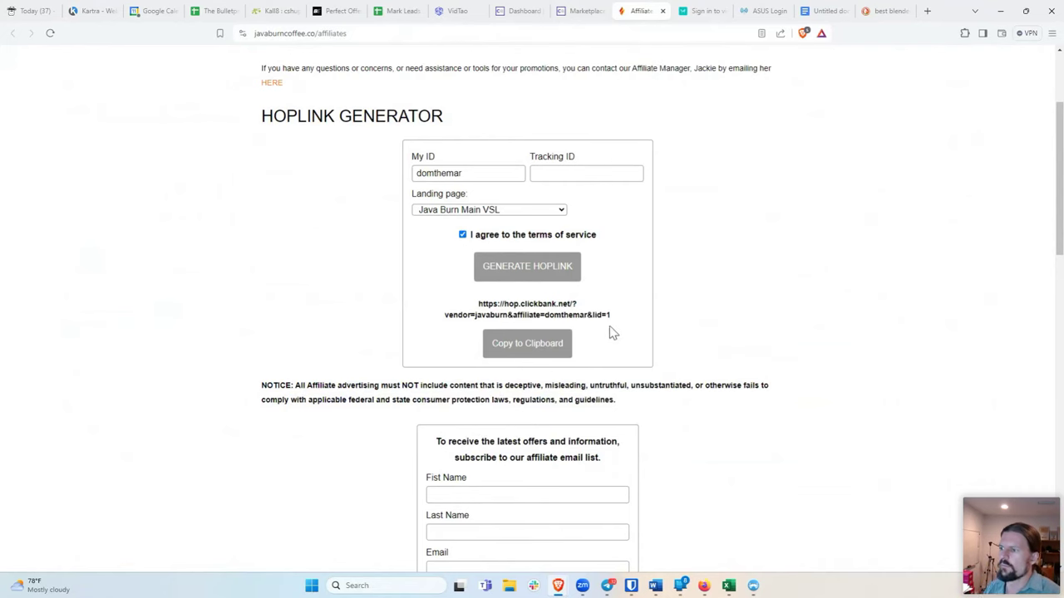
scroll(607, 351, "up", 1)
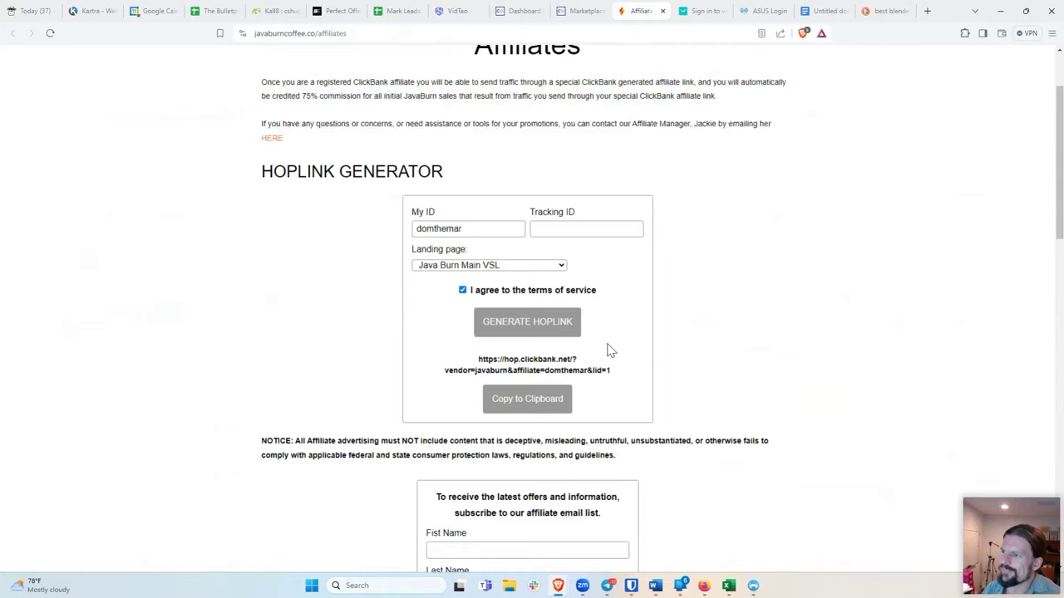
scroll(609, 351, "down", 1)
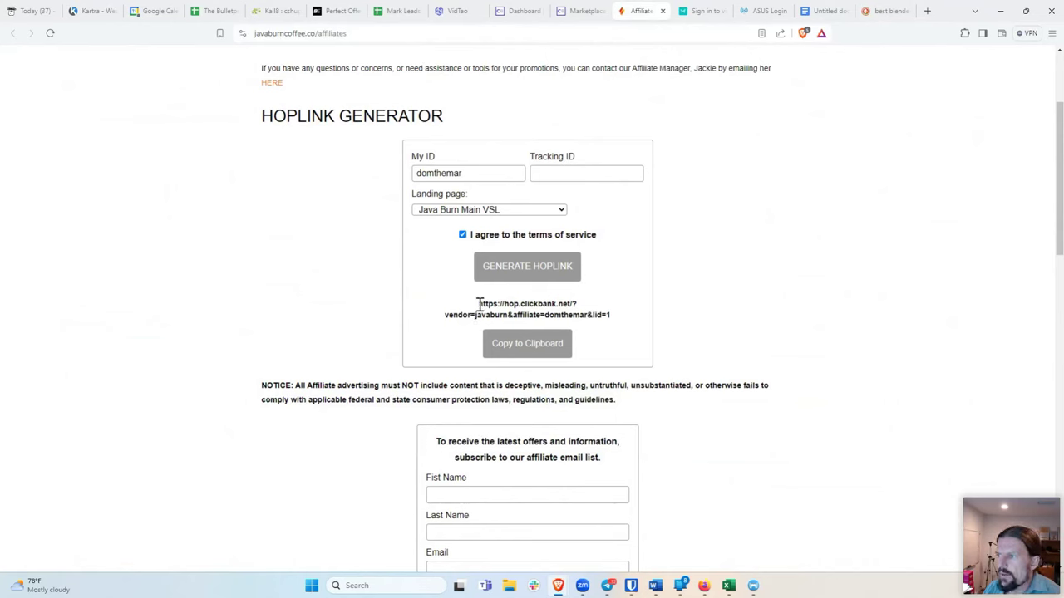
mouse_move(479, 304)
left_mouse_down()
mouse_move(629, 318)
mouse_move(481, 304)
left_mouse_up()
left_click(615, 316)
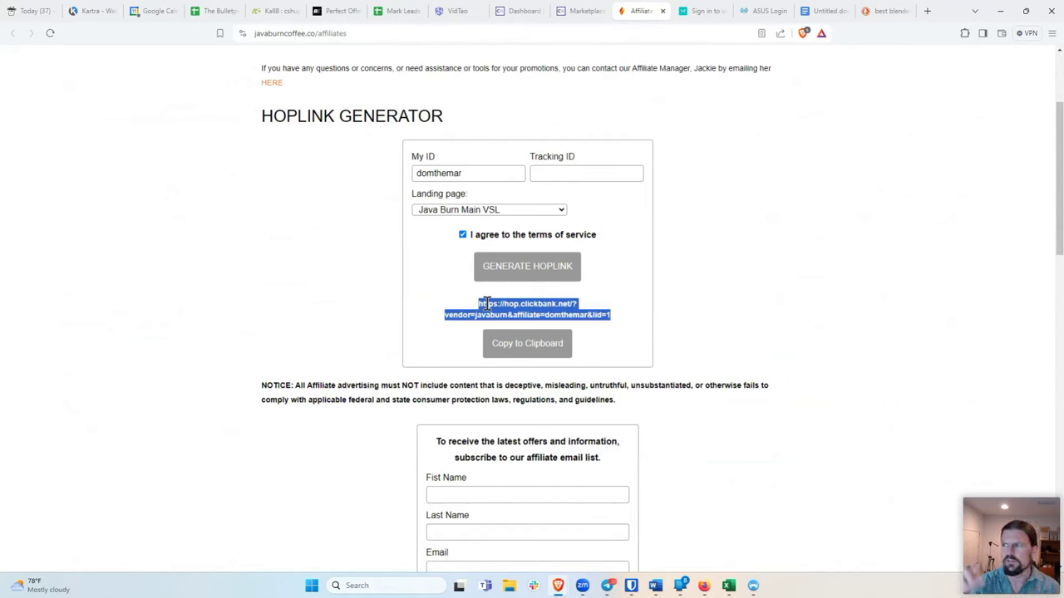
left_click_drag(612, 316, 480, 307)
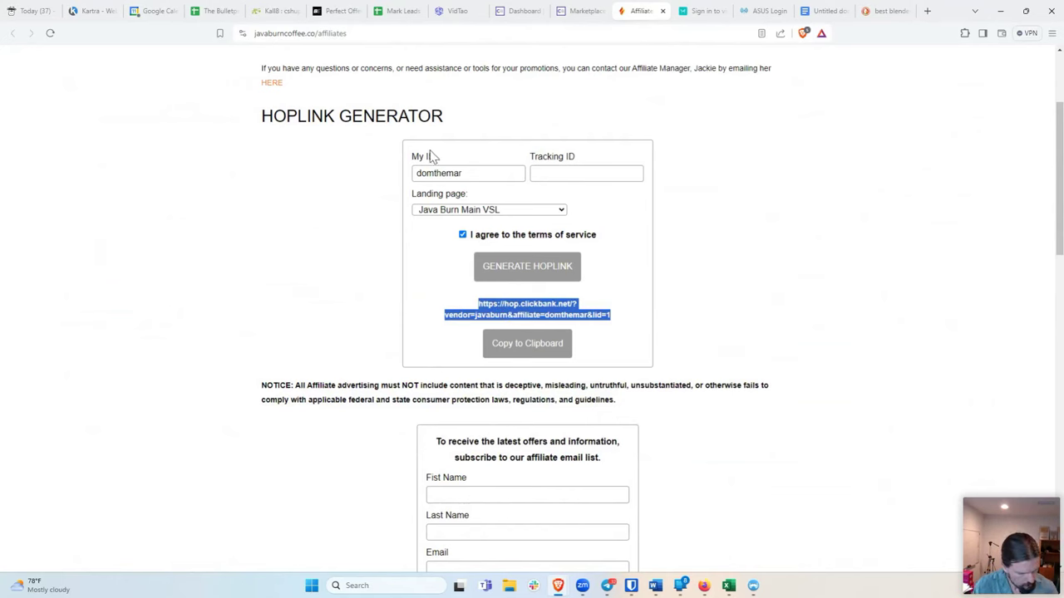
Glance at the Marketplace tab, then close the Java Burn affiliates page
left_click(588, 17)
left_click(645, 15)
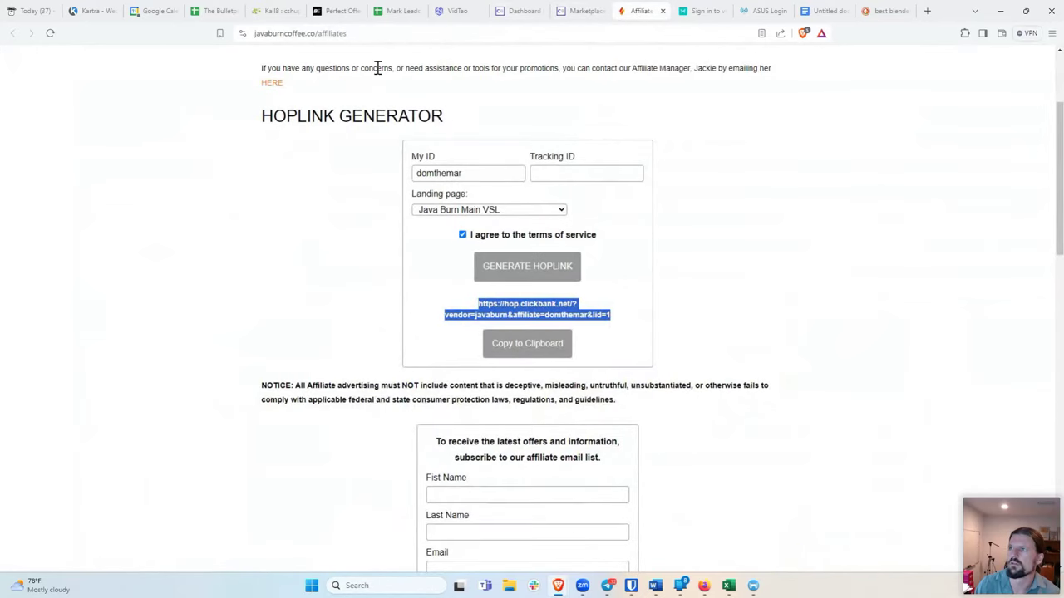
left_click(663, 11)
Scroll through the Marketplace Top Offers comparing payouts, then switch to The Genius Wave's sales page
left_click(574, 18)
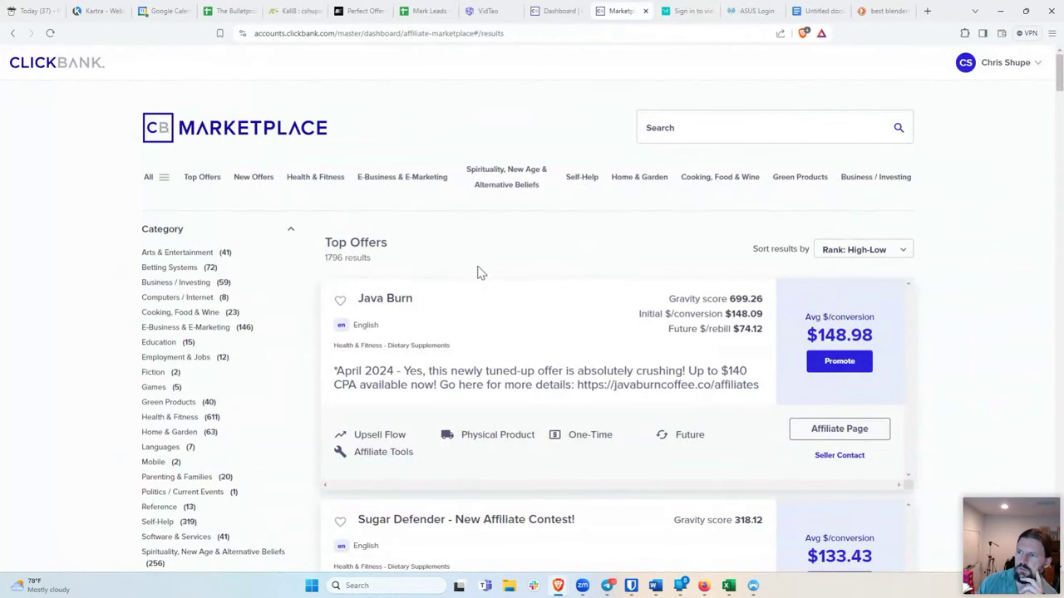
scroll(470, 257, "down", 2)
scroll(471, 257, "down", 1)
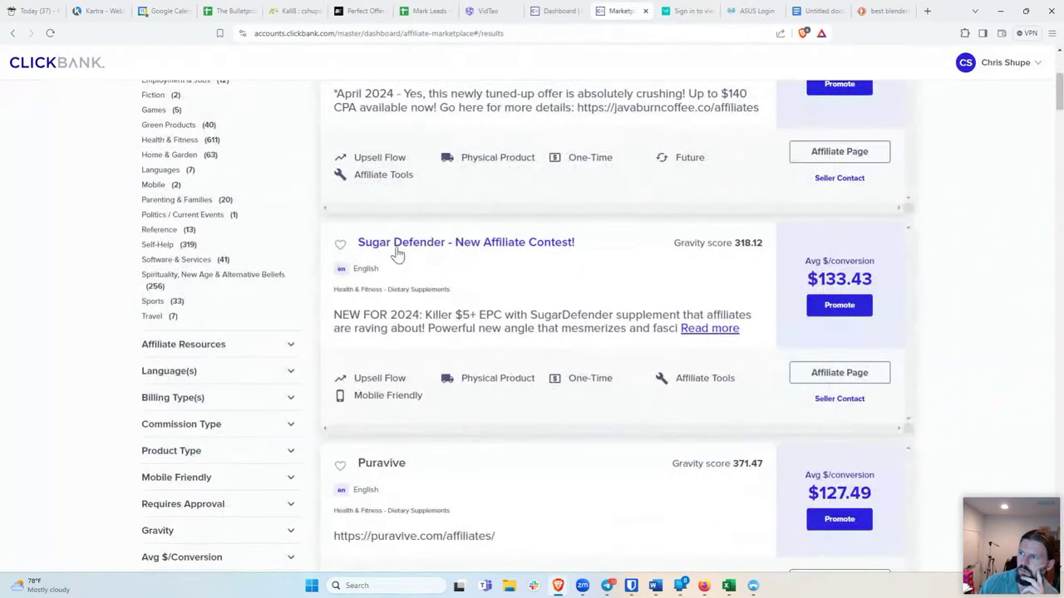
scroll(447, 250, "down", 2)
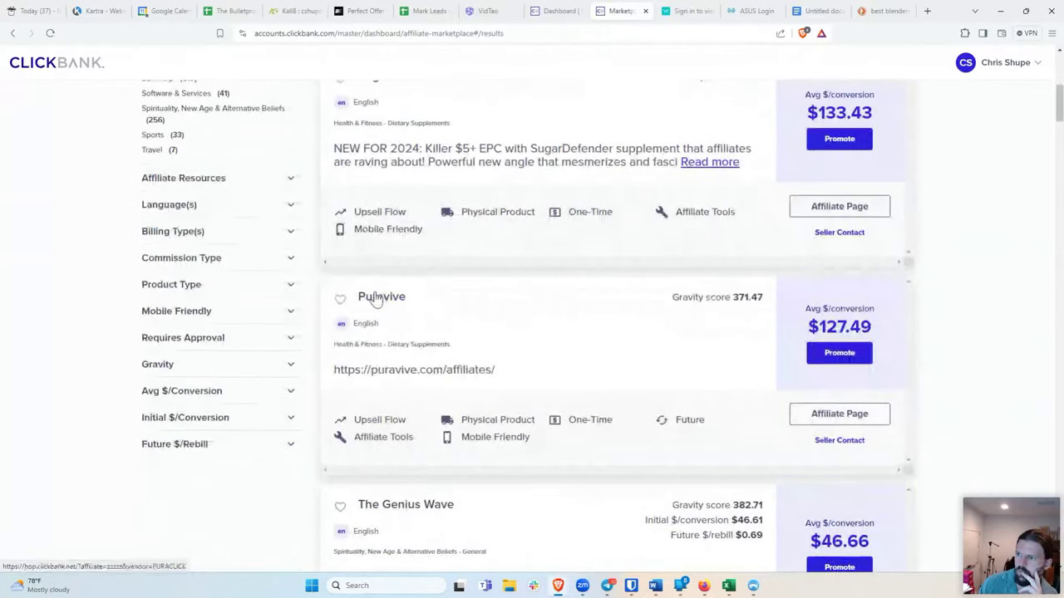
scroll(424, 304, "down", 1)
scroll(404, 291, "down", 1)
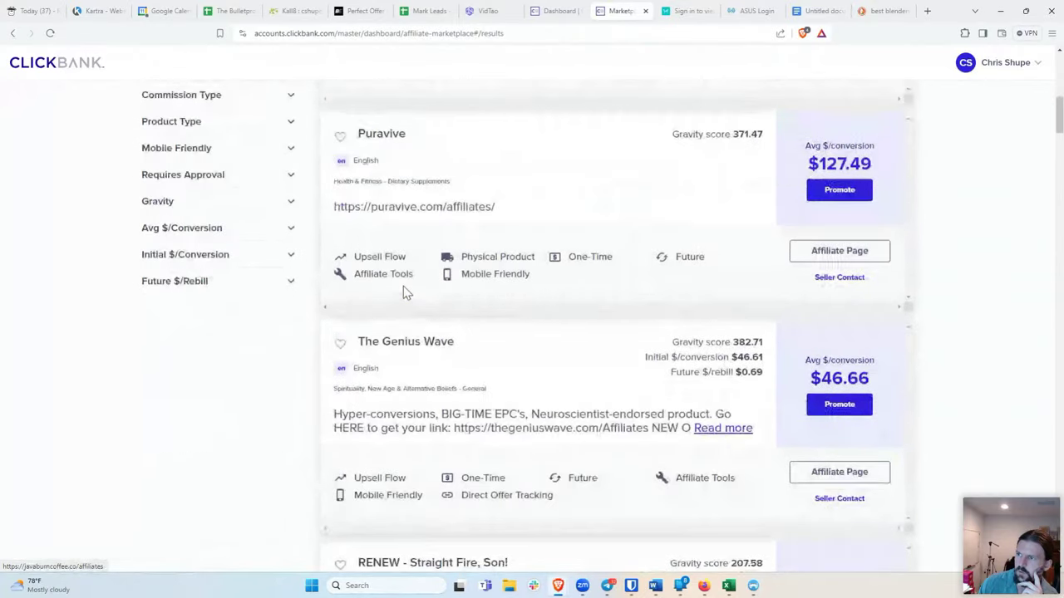
scroll(435, 302, "up", 3)
scroll(482, 308, "up", 1)
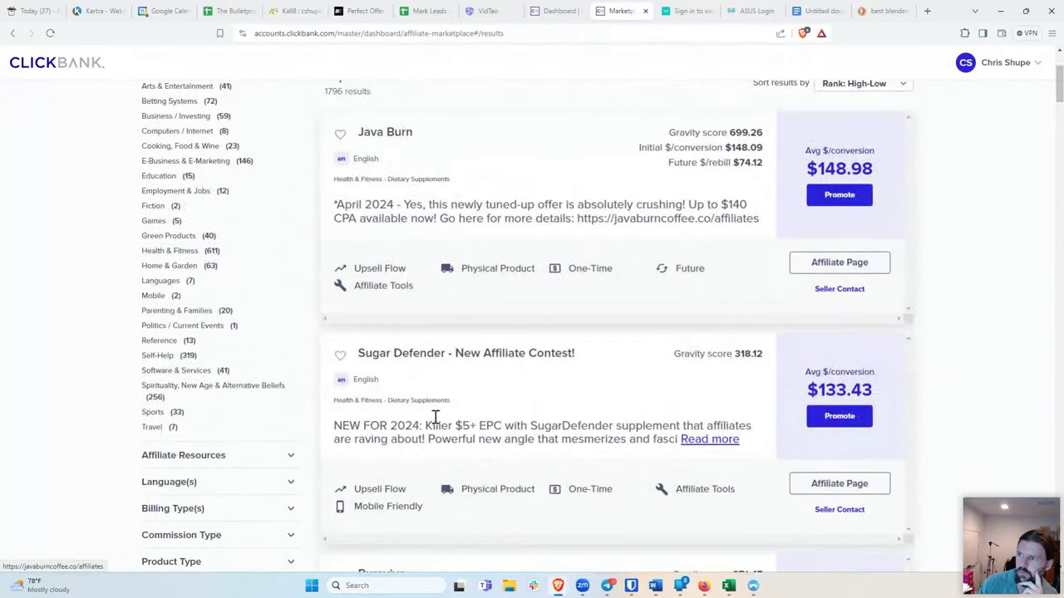
scroll(443, 378, "down", 3)
scroll(443, 378, "down", 4)
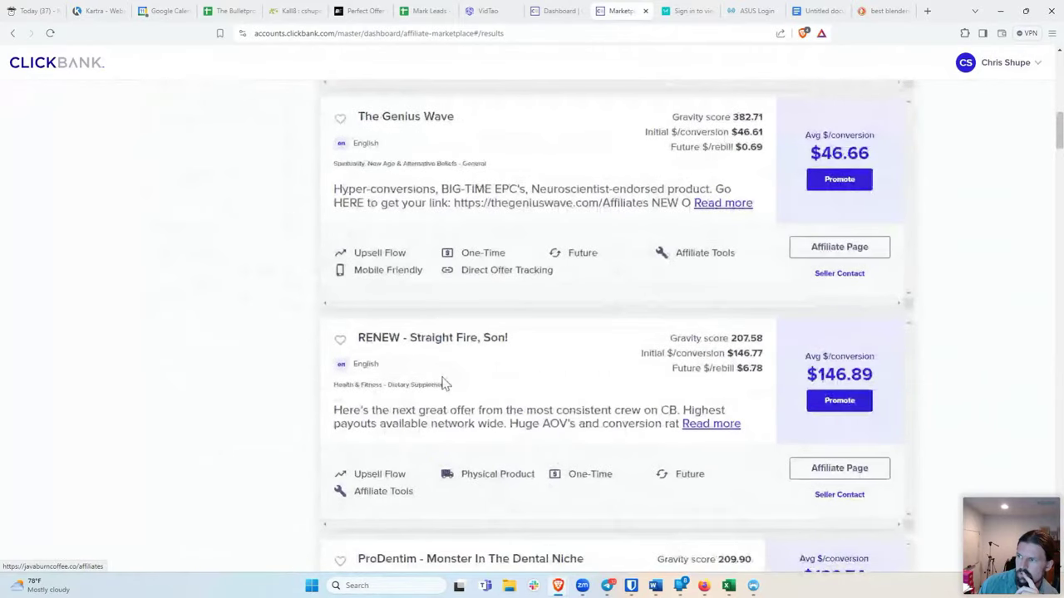
scroll(443, 383, "down", 1)
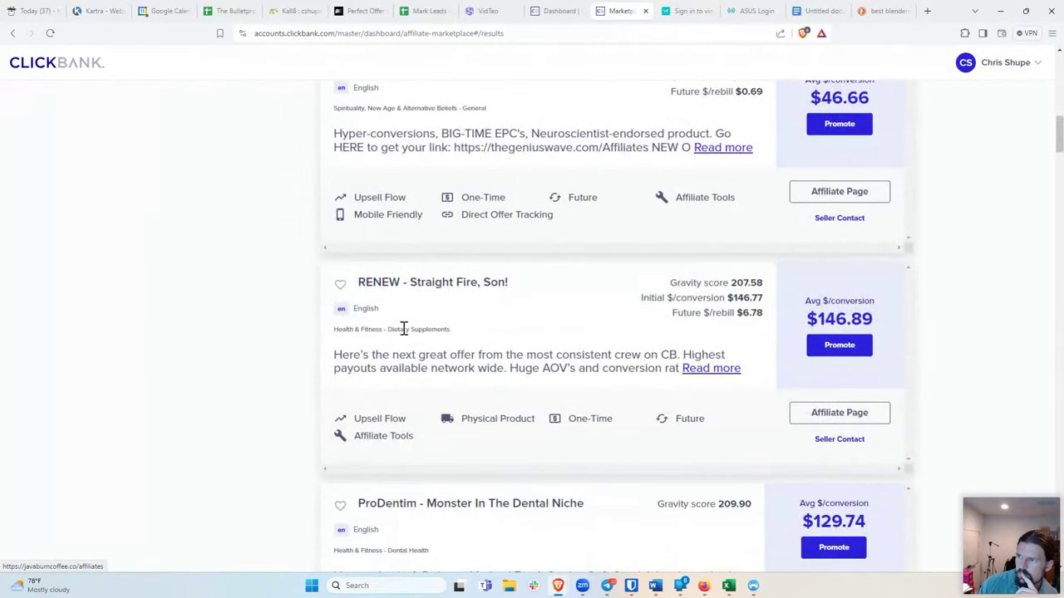
scroll(475, 346, "down", 2)
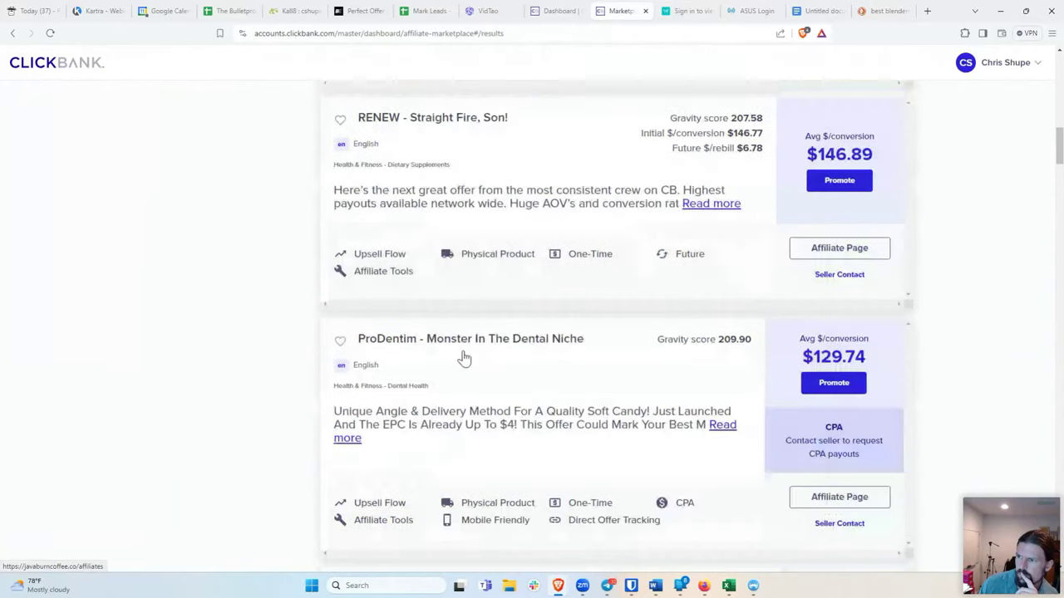
scroll(464, 358, "down", 6)
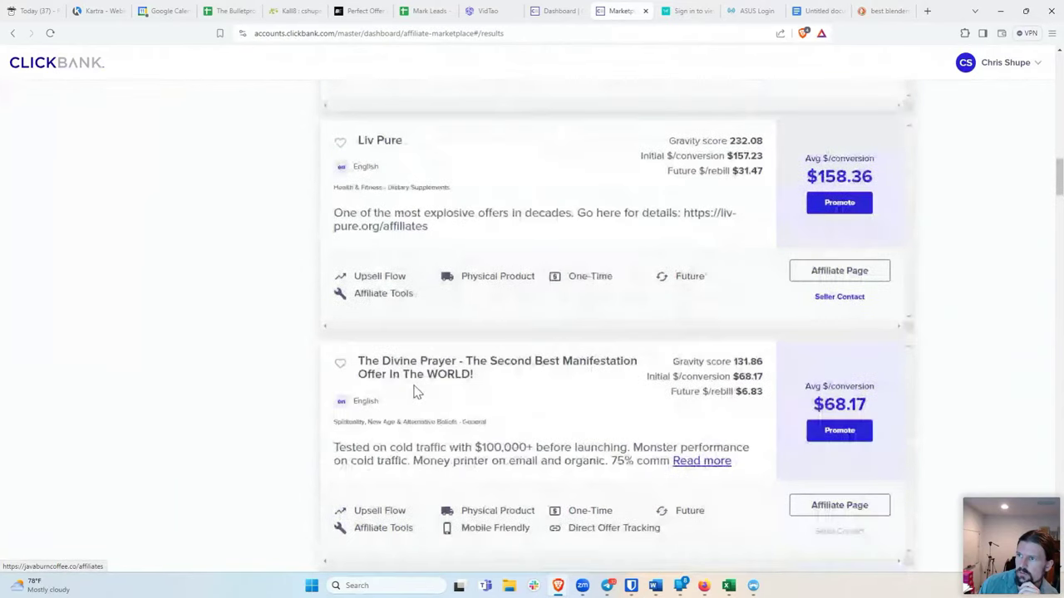
scroll(420, 384, "down", 1)
scroll(419, 395, "up", 5)
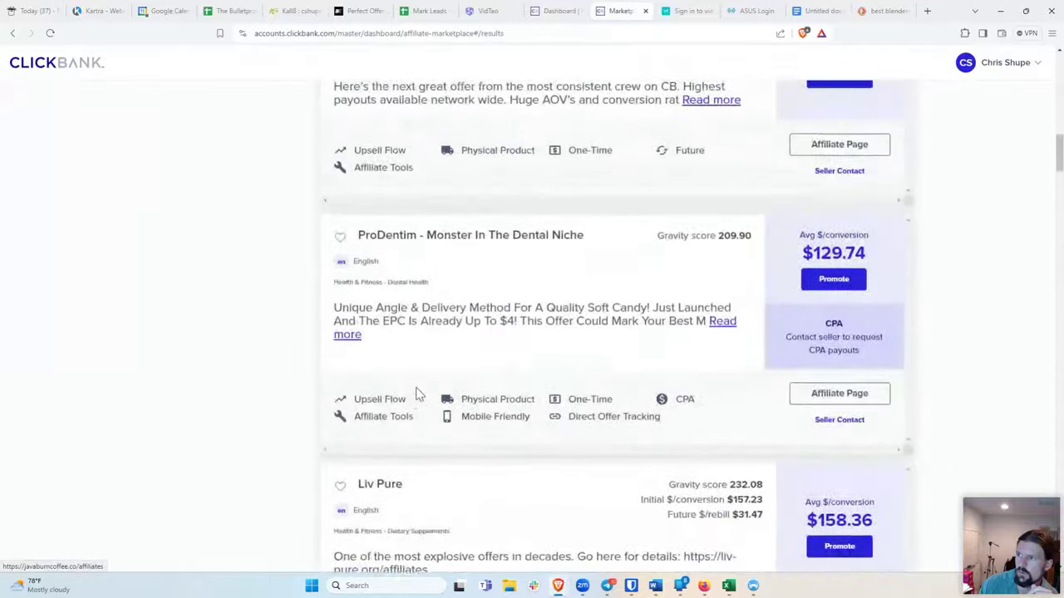
scroll(418, 394, "up", 4)
scroll(417, 387, "up", 7)
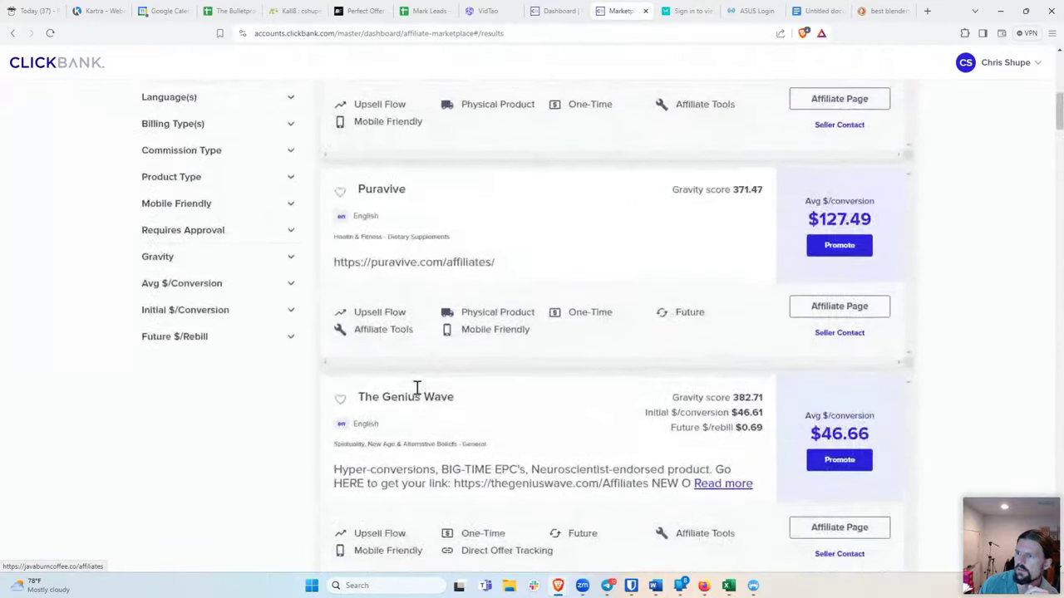
scroll(415, 387, "down", 4)
scroll(407, 466, "down", 1)
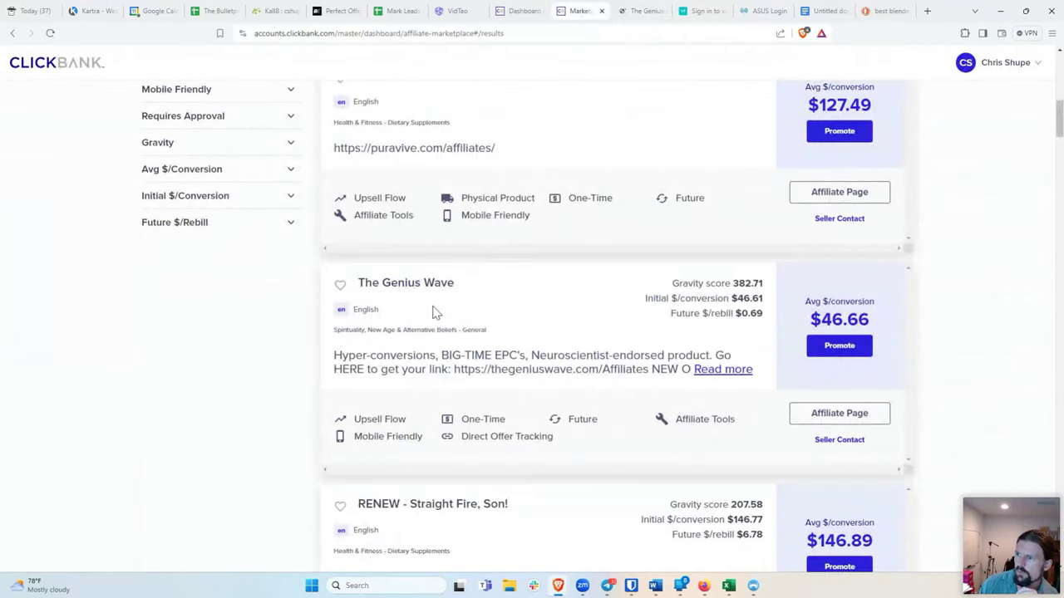
left_click(639, 11)
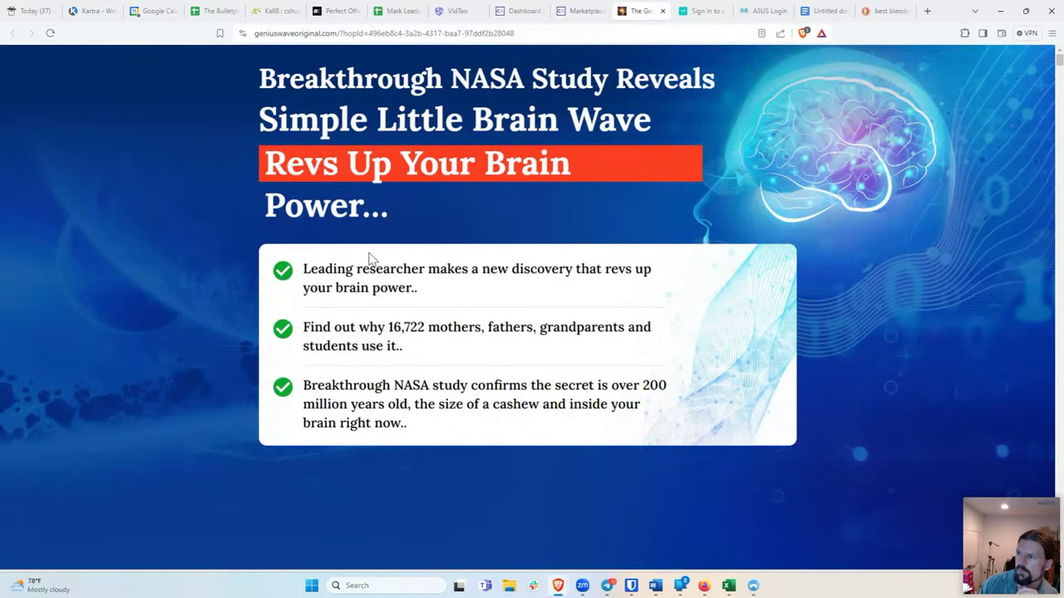
Scroll to The Genius Wave's $39 Order Now offer and 90-day guarantee, then close the page
scroll(372, 259, "down", 12)
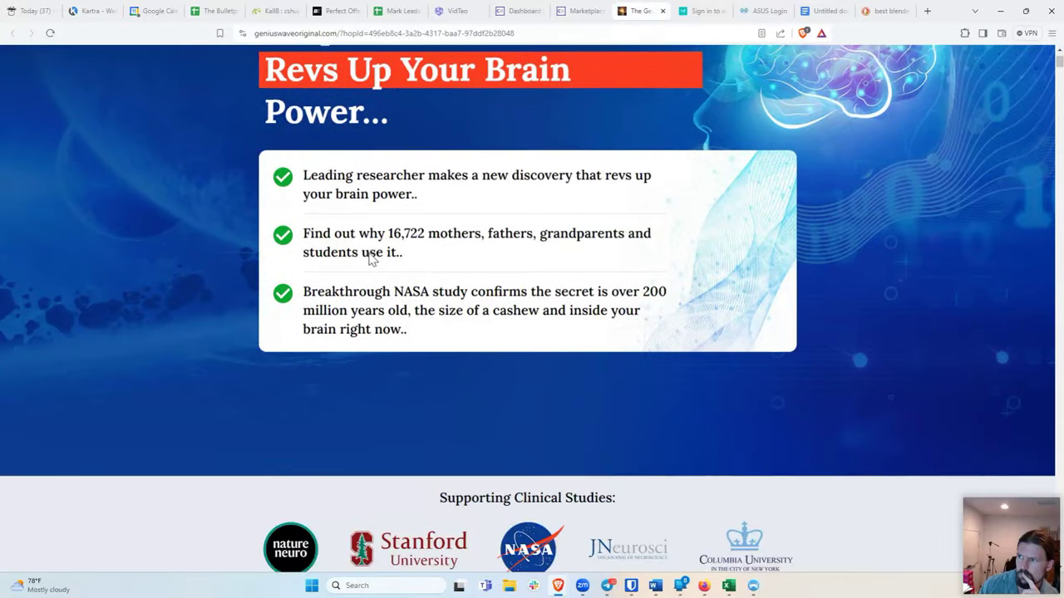
scroll(372, 259, "down", 15)
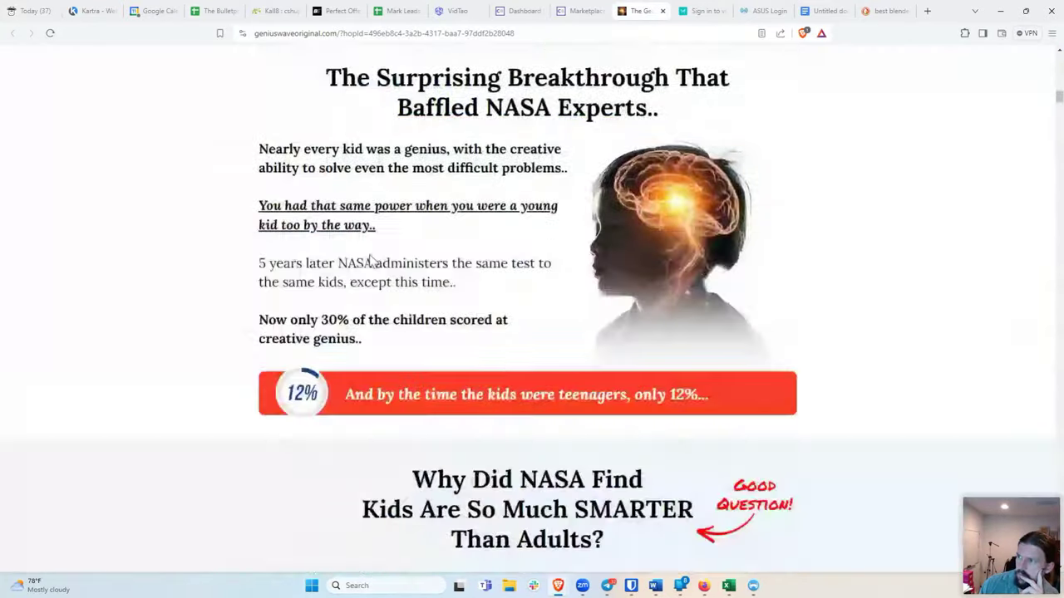
scroll(372, 259, "down", 5)
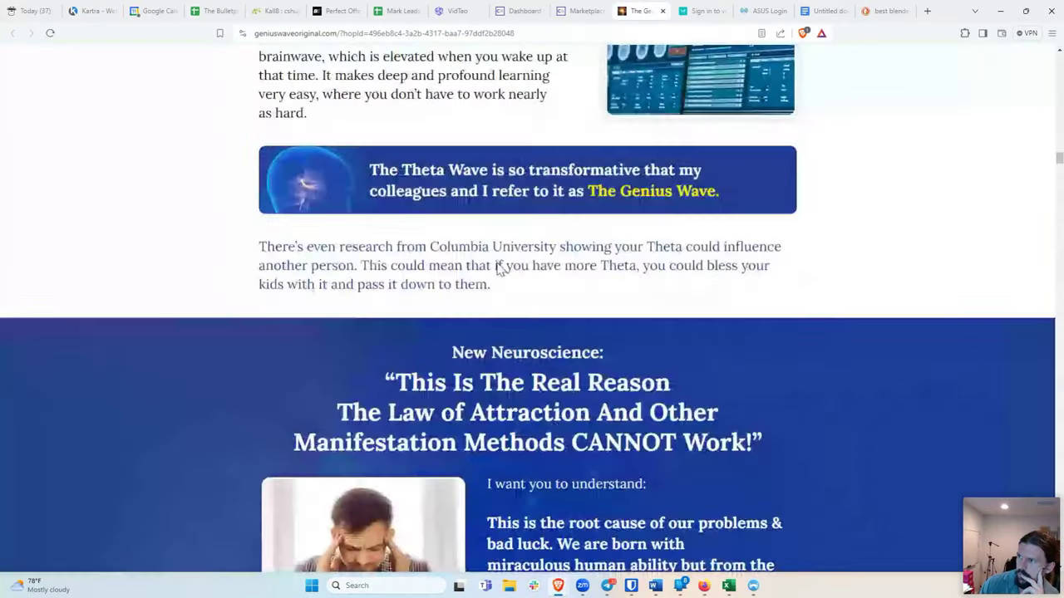
left_click_drag(1058, 171, 1058, 540)
scroll(942, 473, "up", 4)
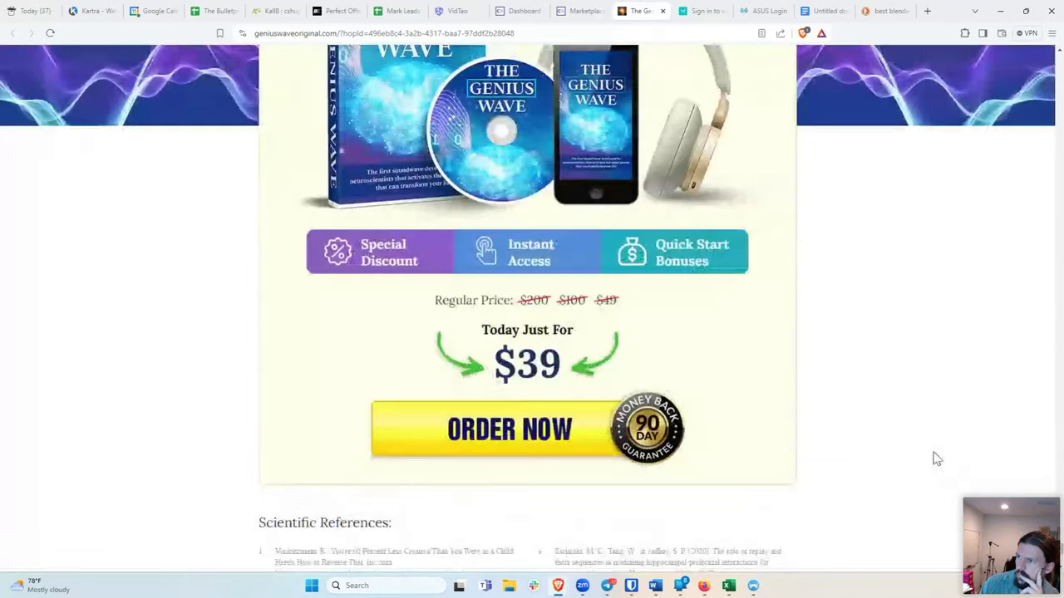
scroll(734, 351, "up", 3)
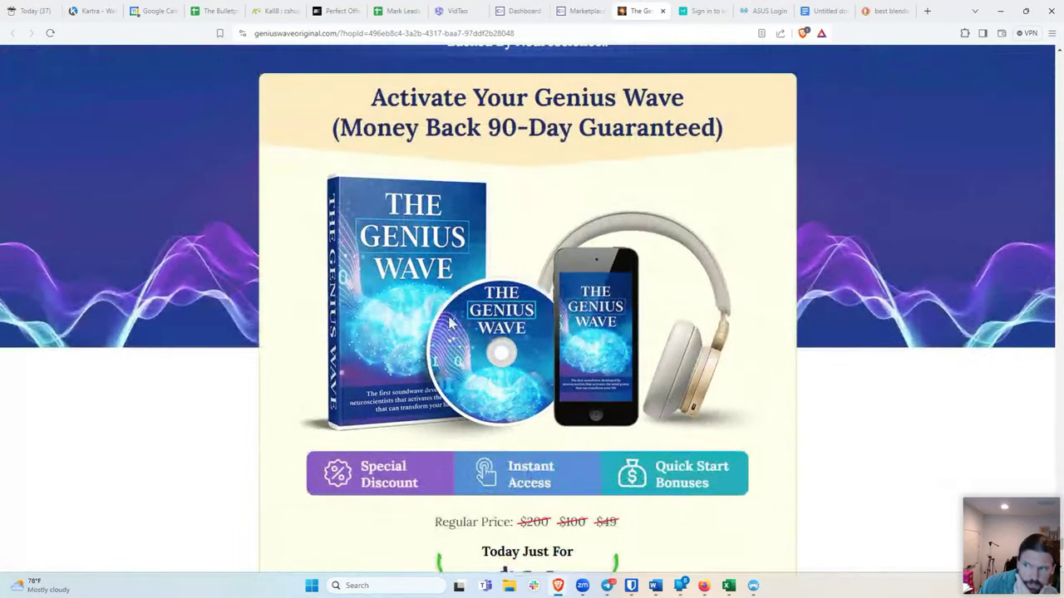
scroll(510, 274, "up", 2)
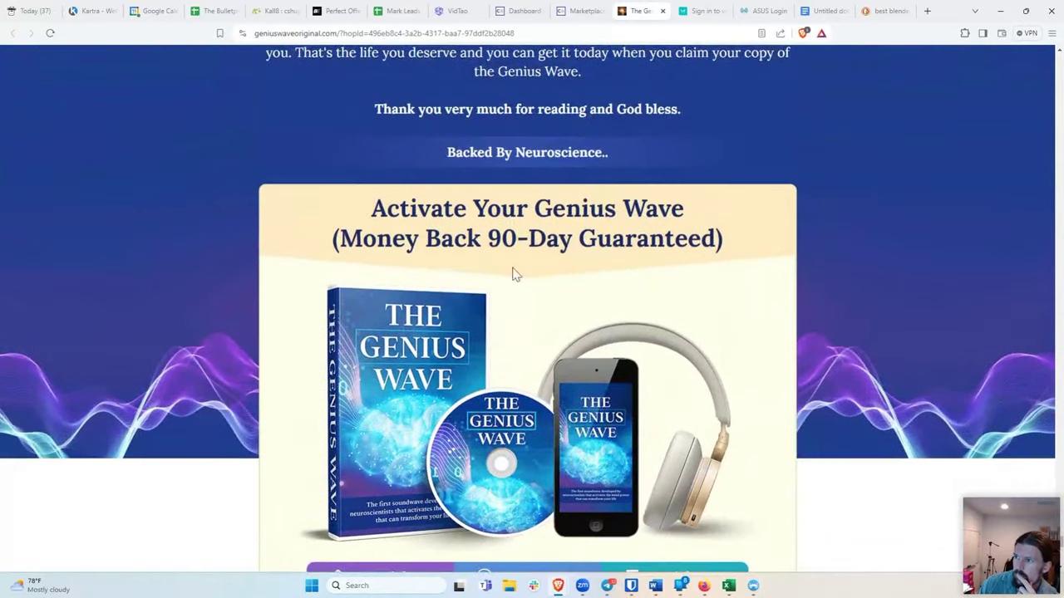
scroll(440, 291, "down", 3)
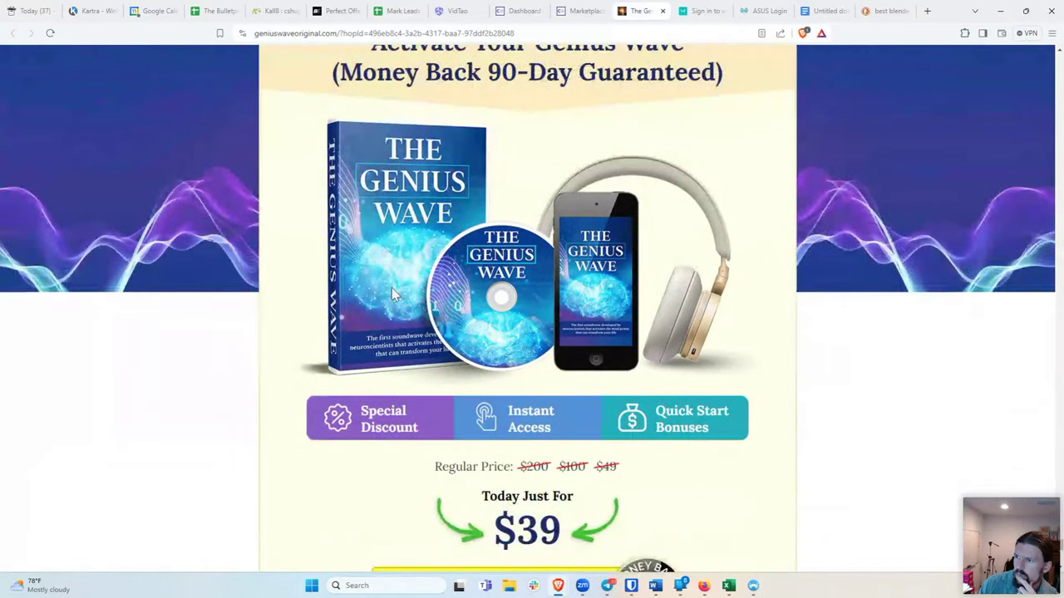
scroll(391, 287, "down", 4)
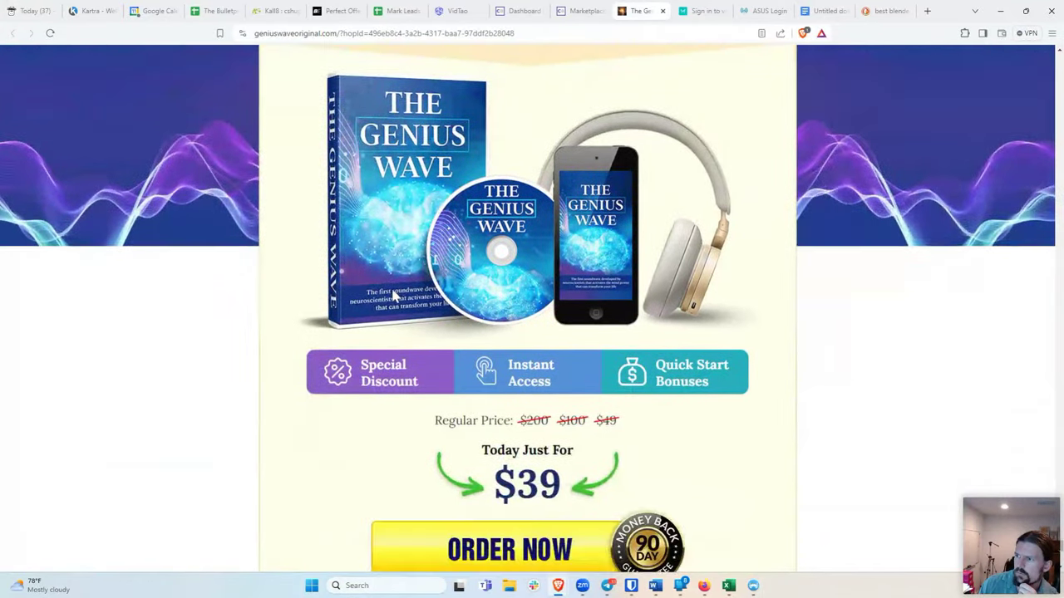
scroll(394, 294, "up", 3)
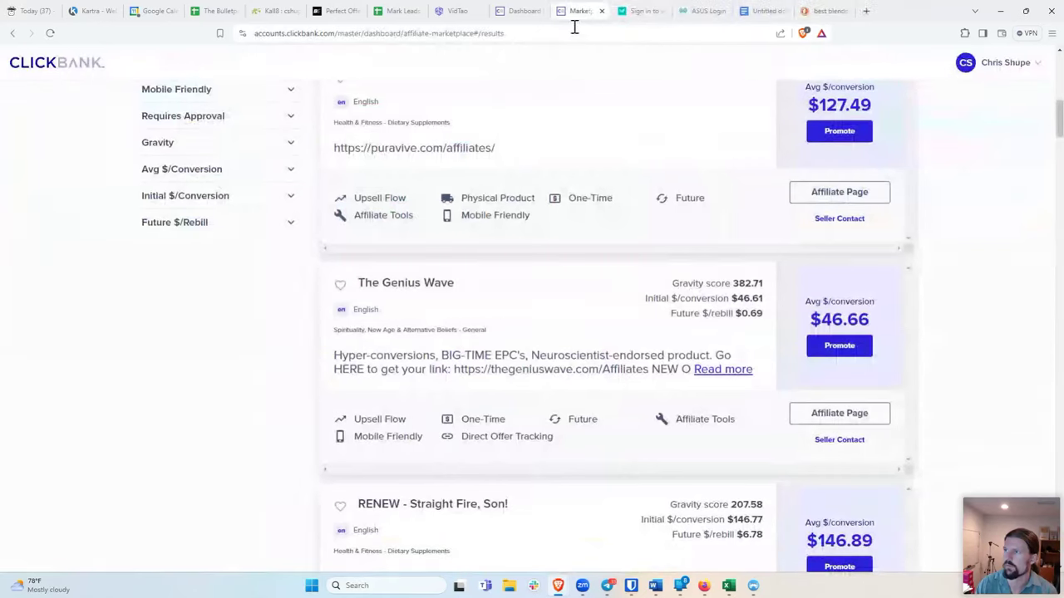
left_click(662, 10)
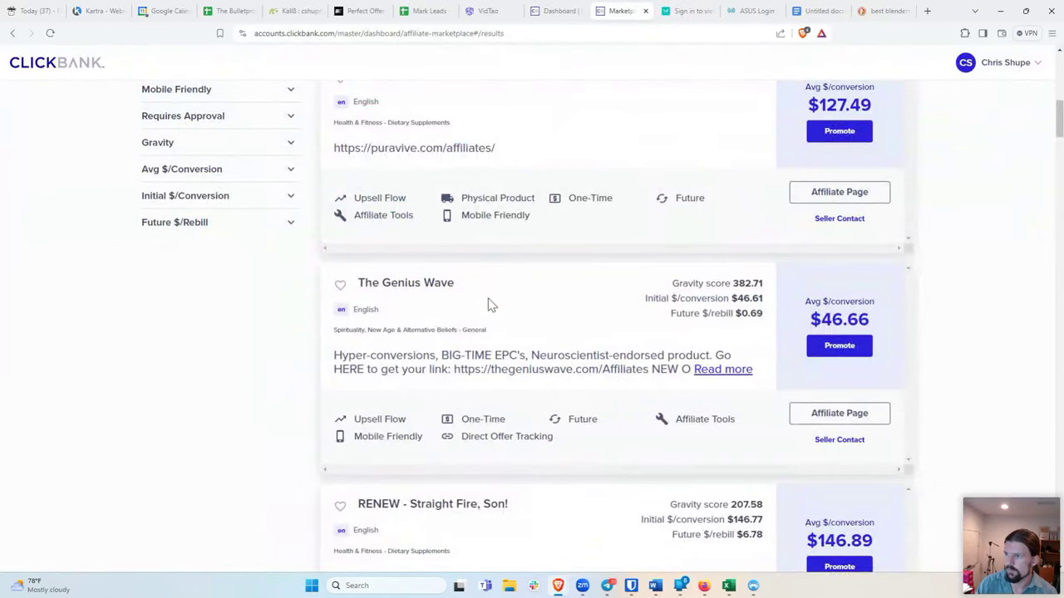
mouse_move(834, 326)
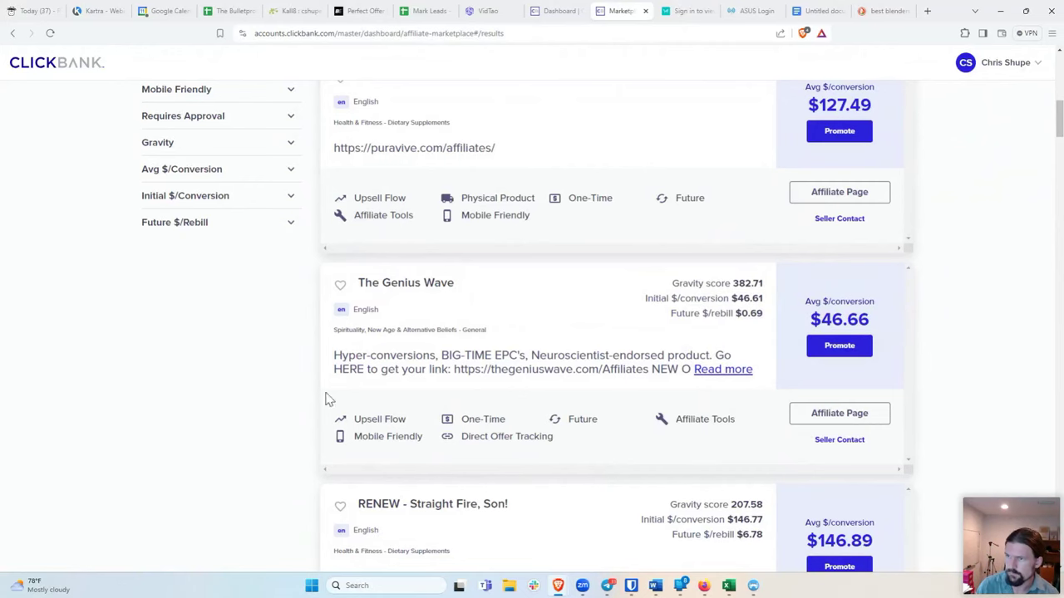
scroll(283, 375, "down", 4)
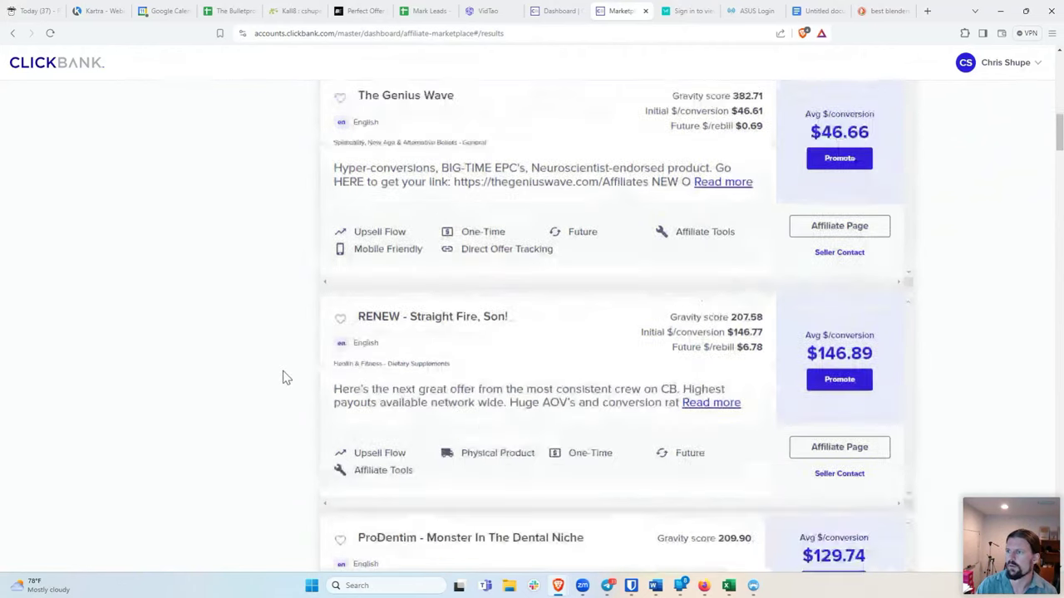
scroll(312, 380, "up", 10)
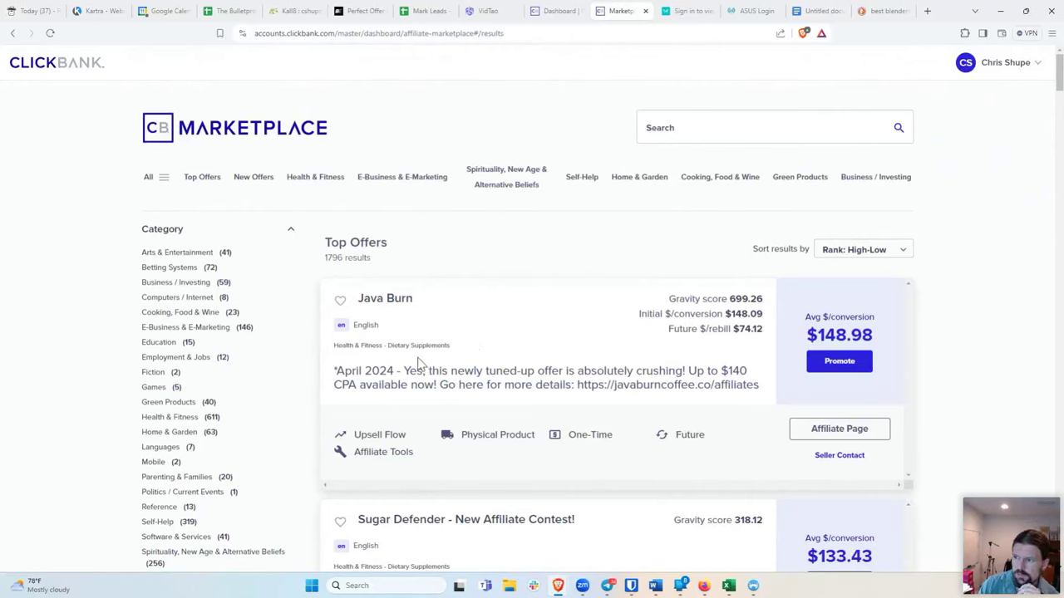
scroll(420, 364, "down", 3)
scroll(420, 364, "down", 1)
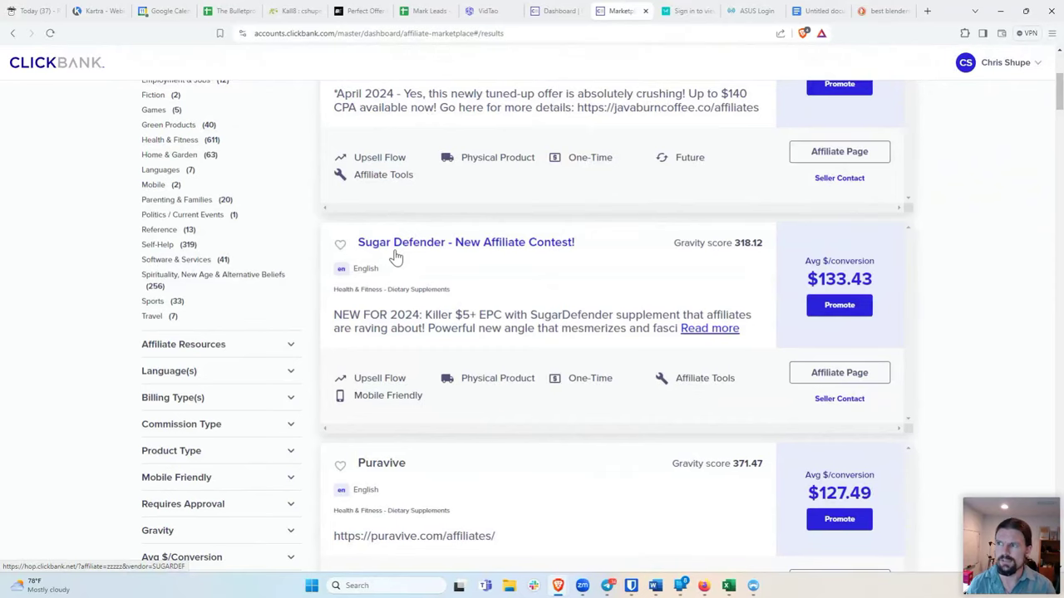
scroll(370, 271, "down", 1)
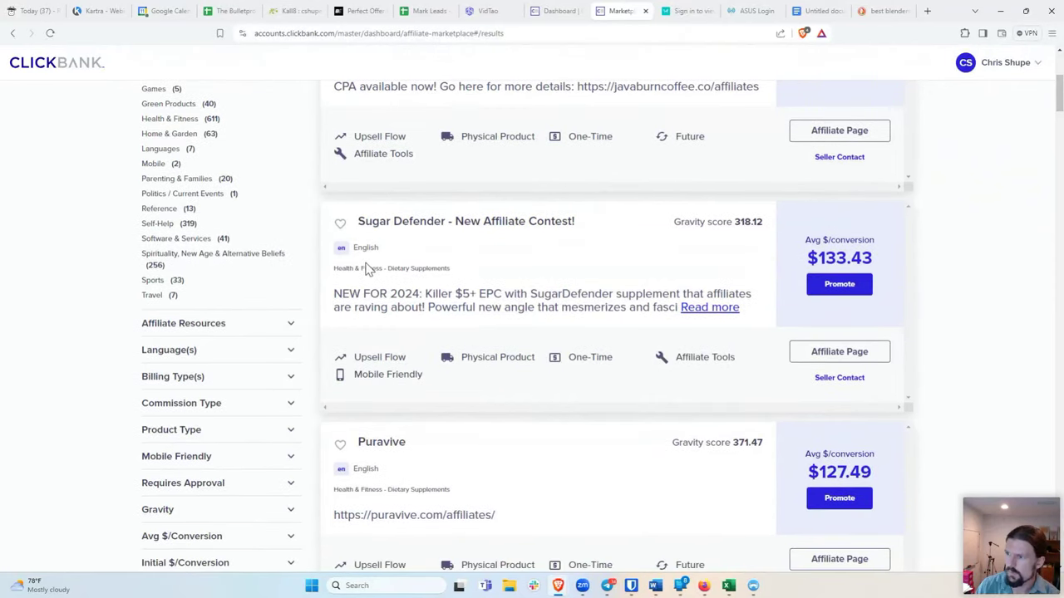
scroll(487, 302, "down", 4)
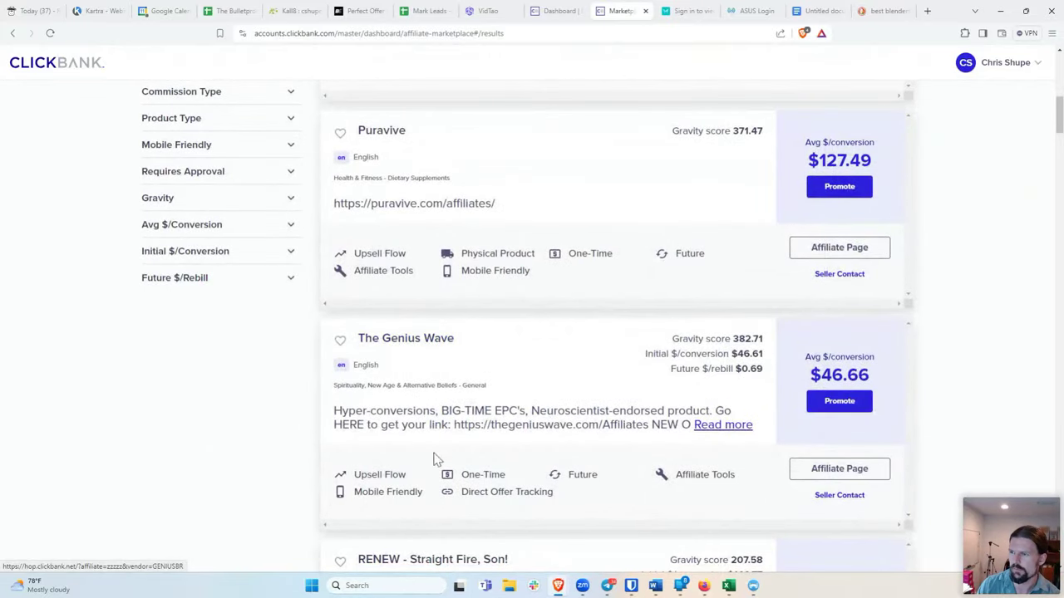
scroll(439, 418, "down", 2)
scroll(449, 391, "up", 1)
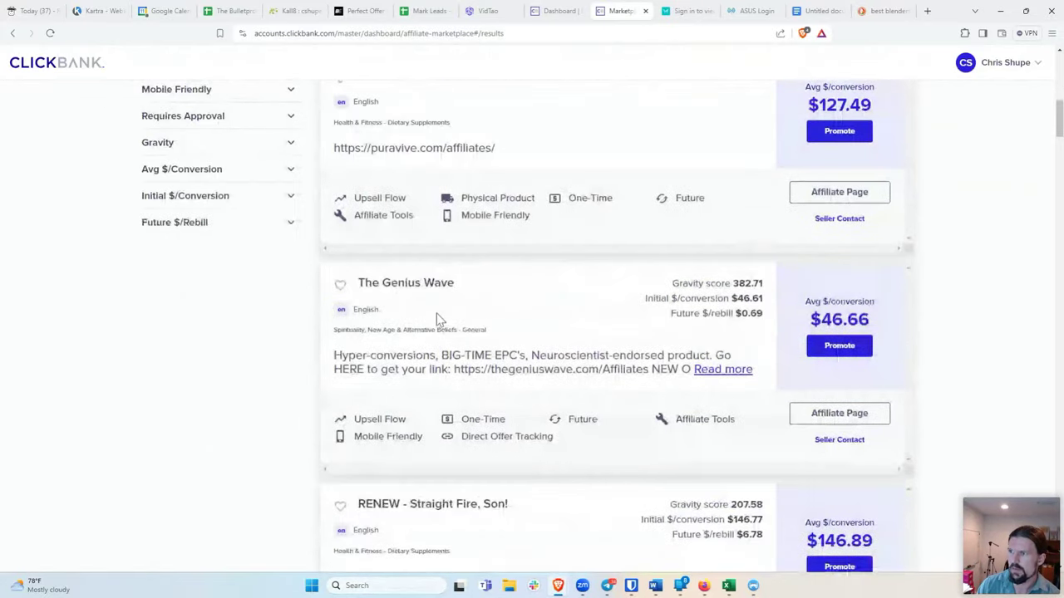
scroll(422, 374, "down", 2)
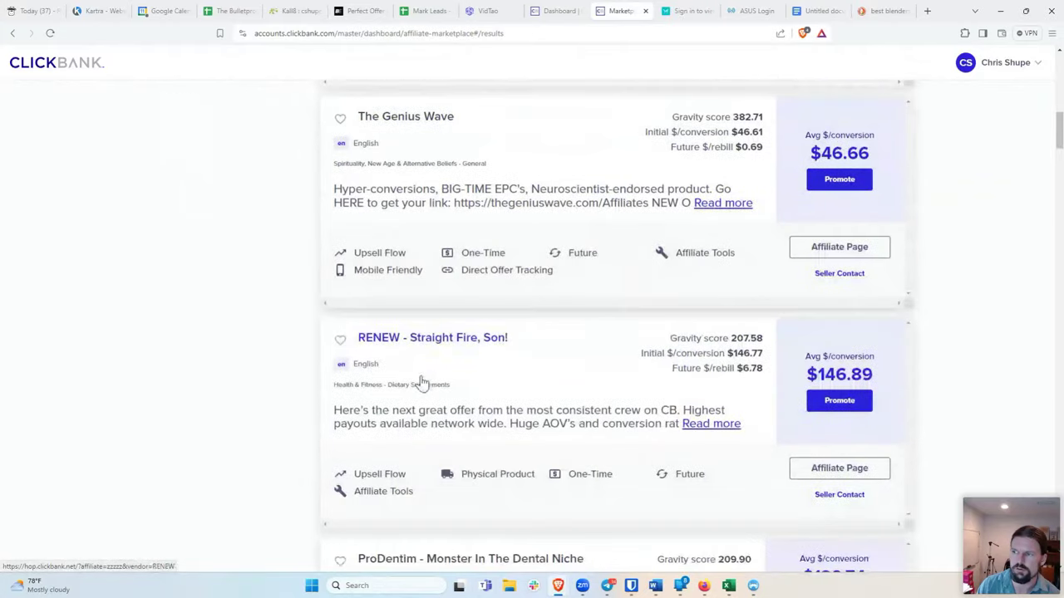
scroll(422, 386, "up", 10)
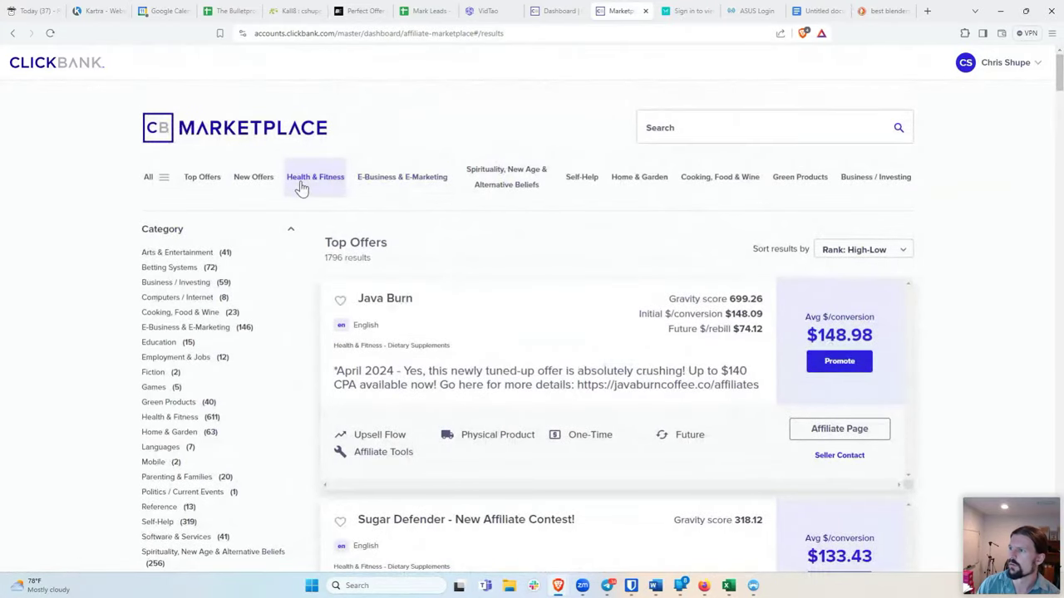
Filter the Marketplace to the 63 Home & Garden offers, then return to the Google Docs notes
left_click(632, 184)
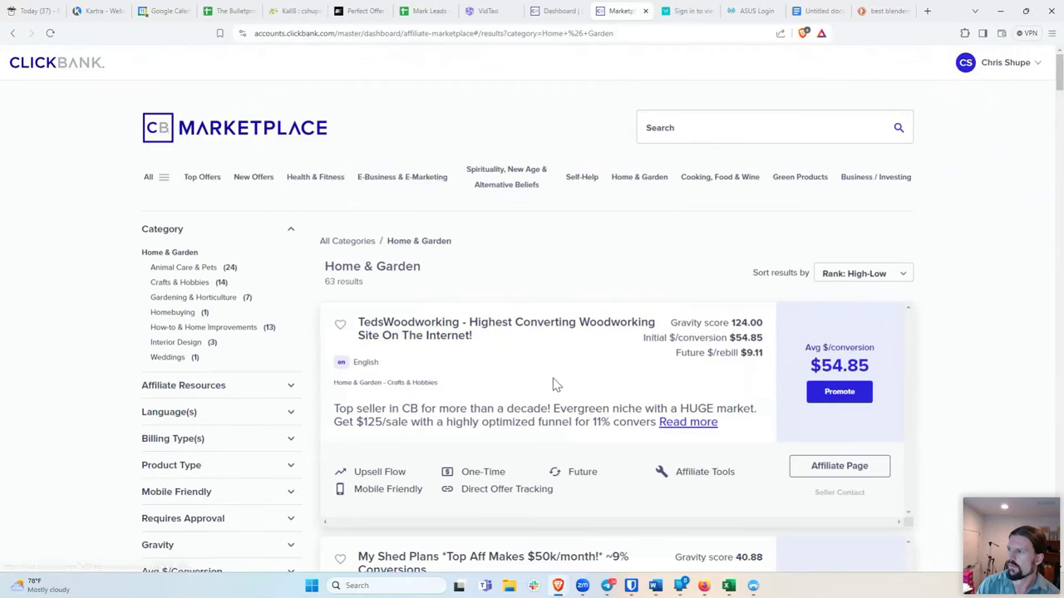
scroll(513, 368, "down", 2)
scroll(515, 374, "up", 2)
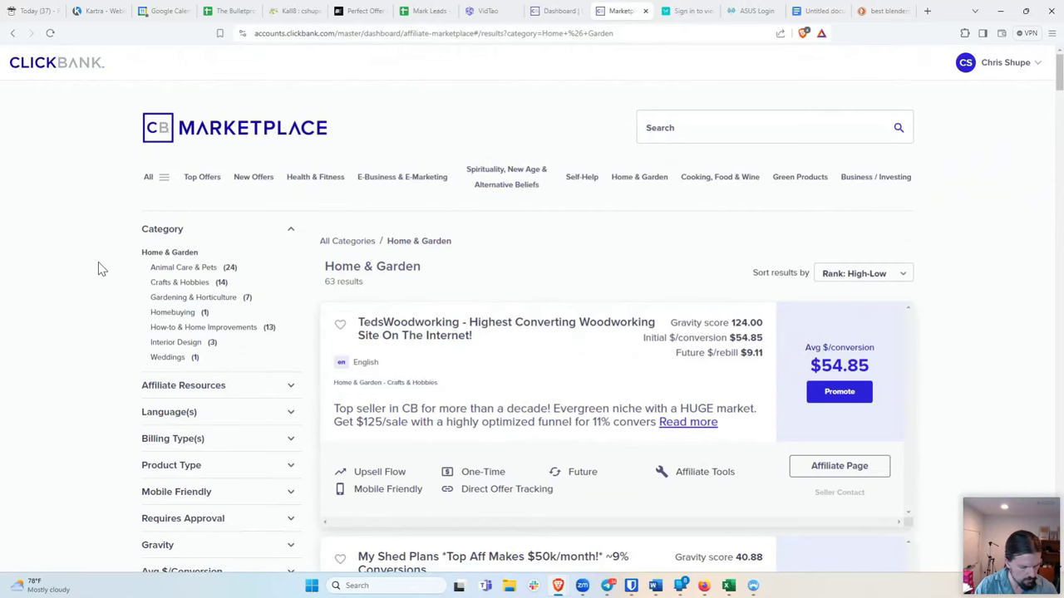
left_click(817, 11)
Add the line 'HW: Choose a product on ClickBank and get a link' below the notes
key("Return")
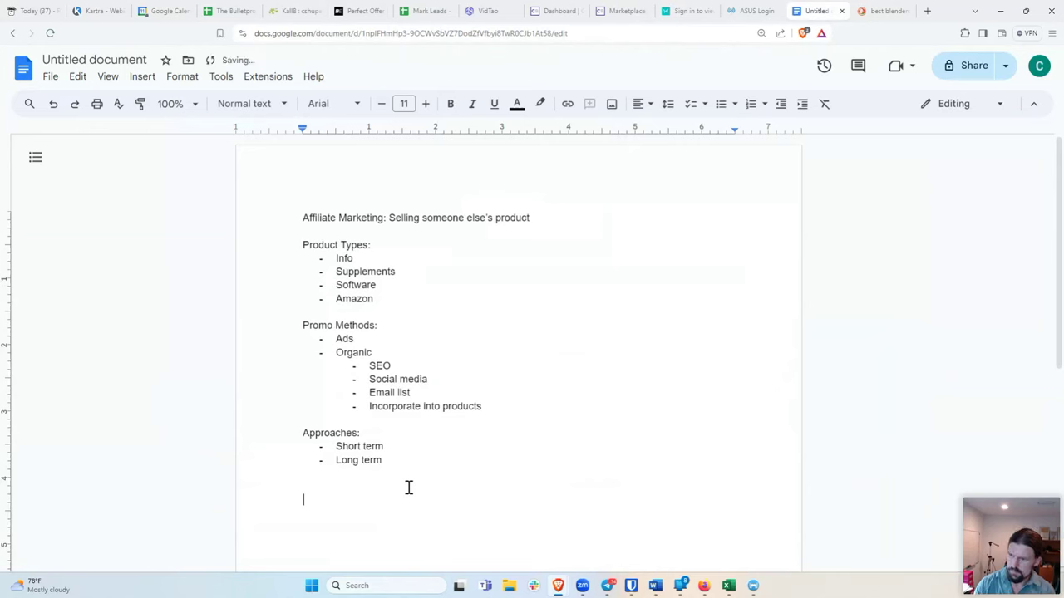
type("HW: ")
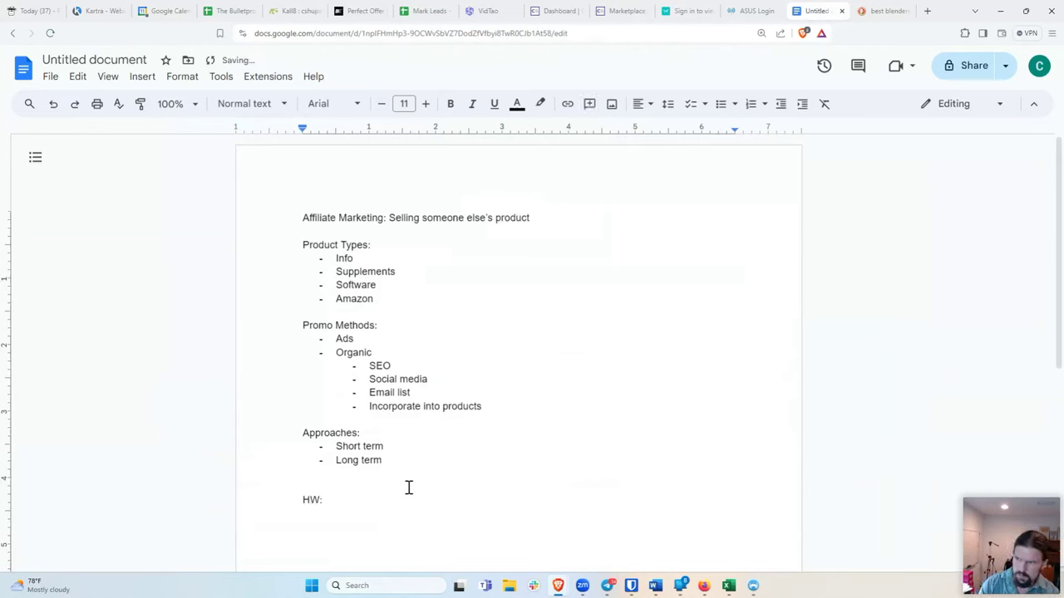
type("Choose a product on ")
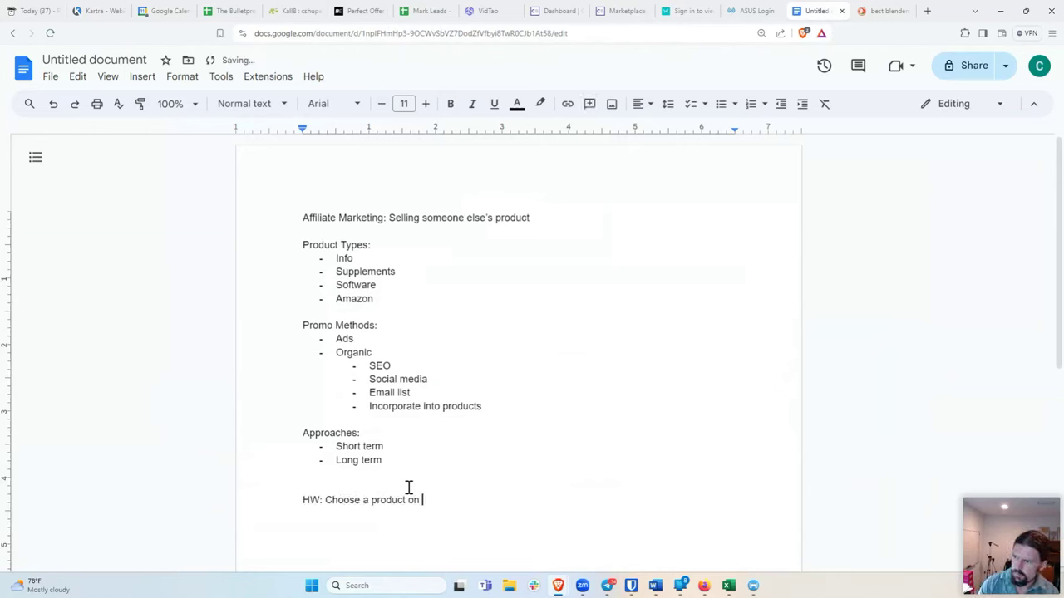
type("ClickBank and get a link")
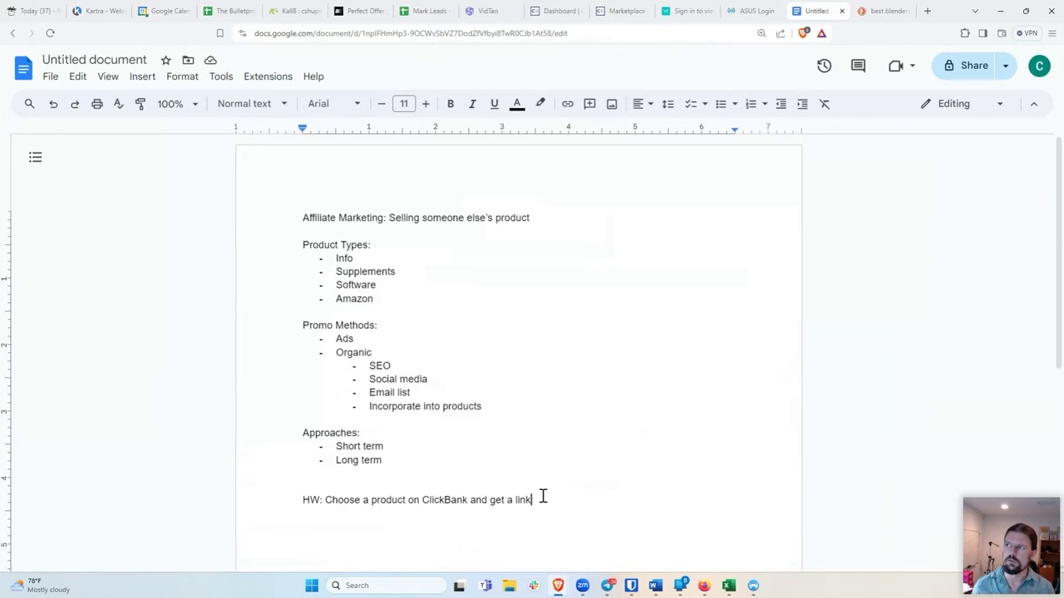
Sort the Home & Garden offers by Initial $/conversion: High-Low, bringing UltraK9 Pro ($165.70) to the top
left_click(572, 11)
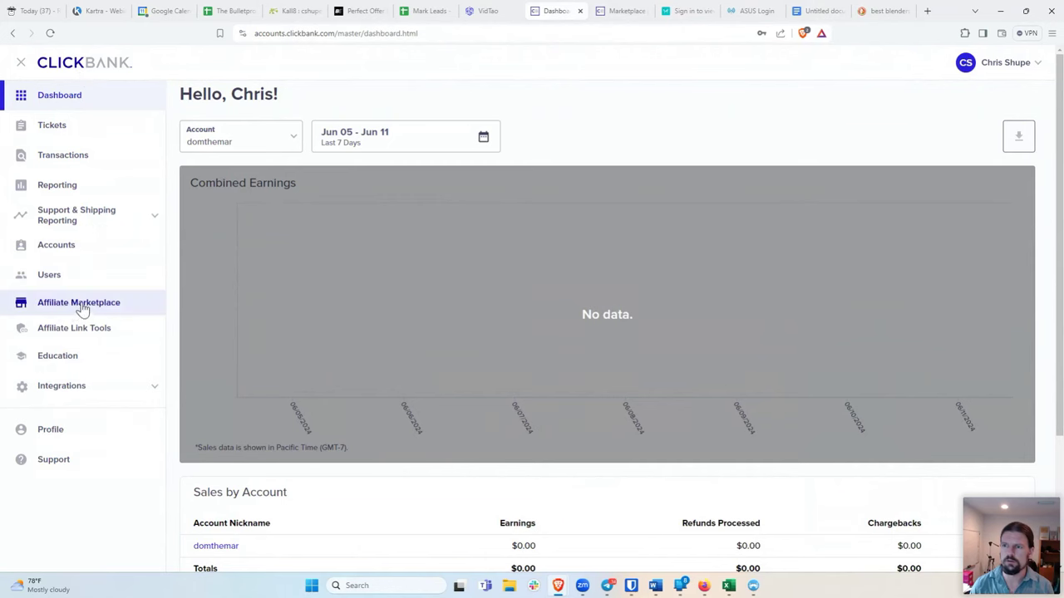
left_click(630, 12)
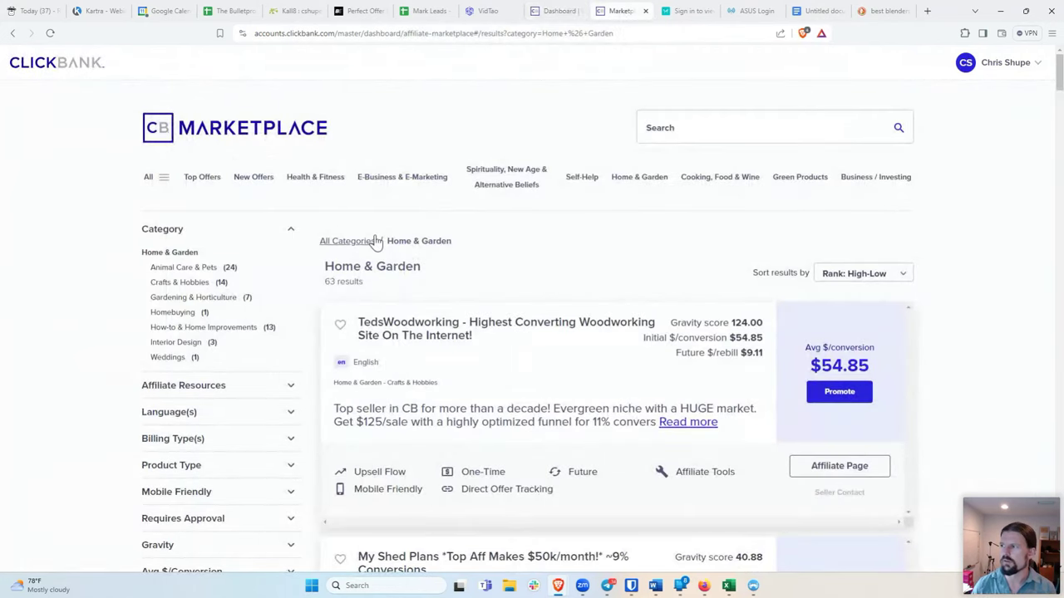
left_click(857, 280)
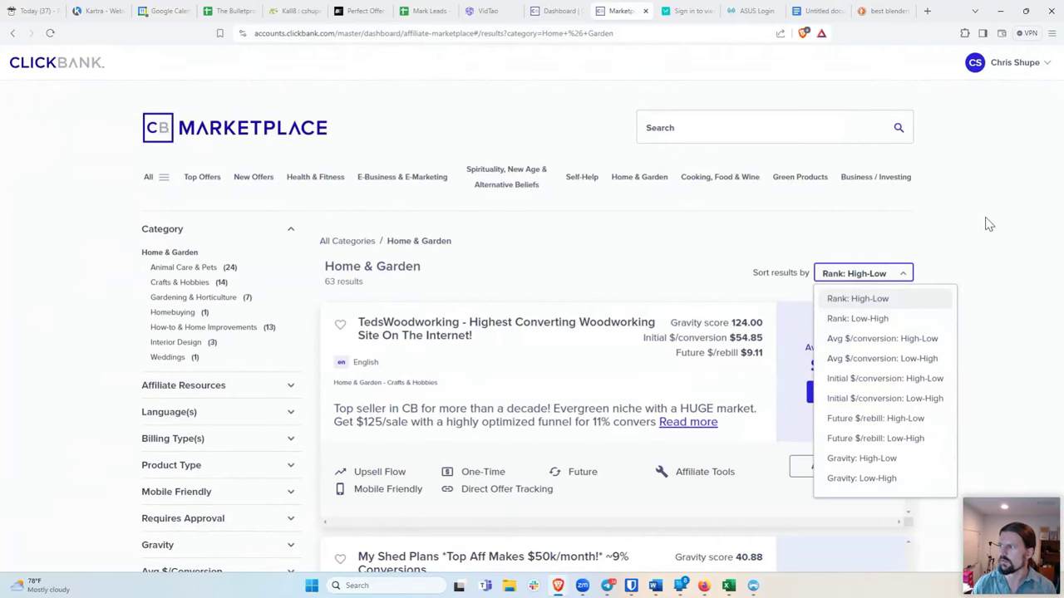
left_click(900, 380)
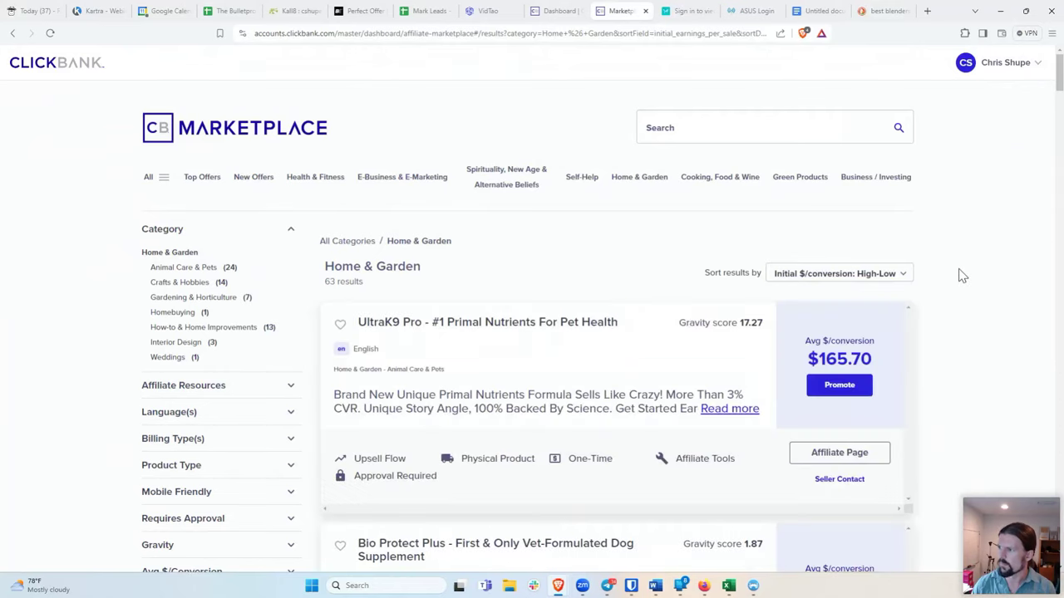